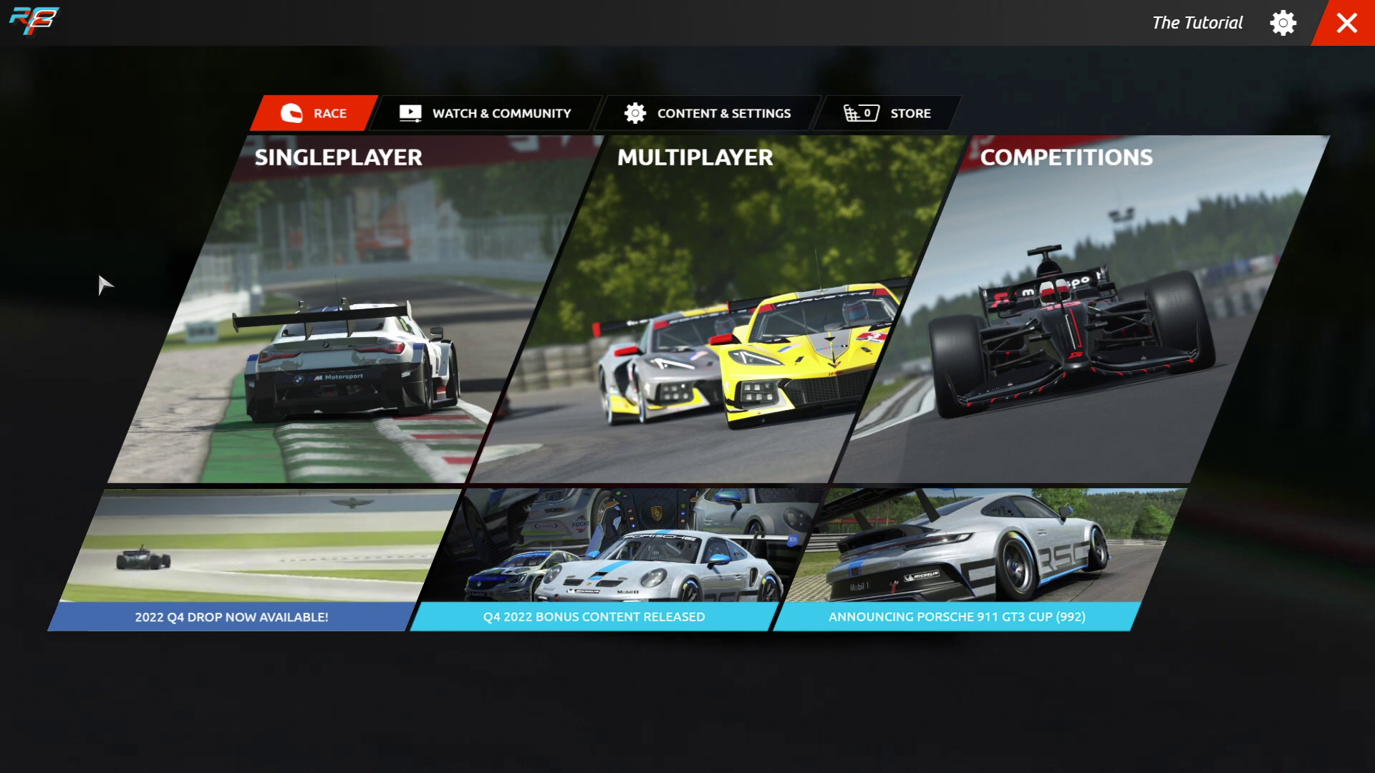
- Start a single-player event and open the Ferrari 488 GT3 #93 garage at Indianapolis Grand Prix
{"action": "left_click", "coordinate": [307, 334]}
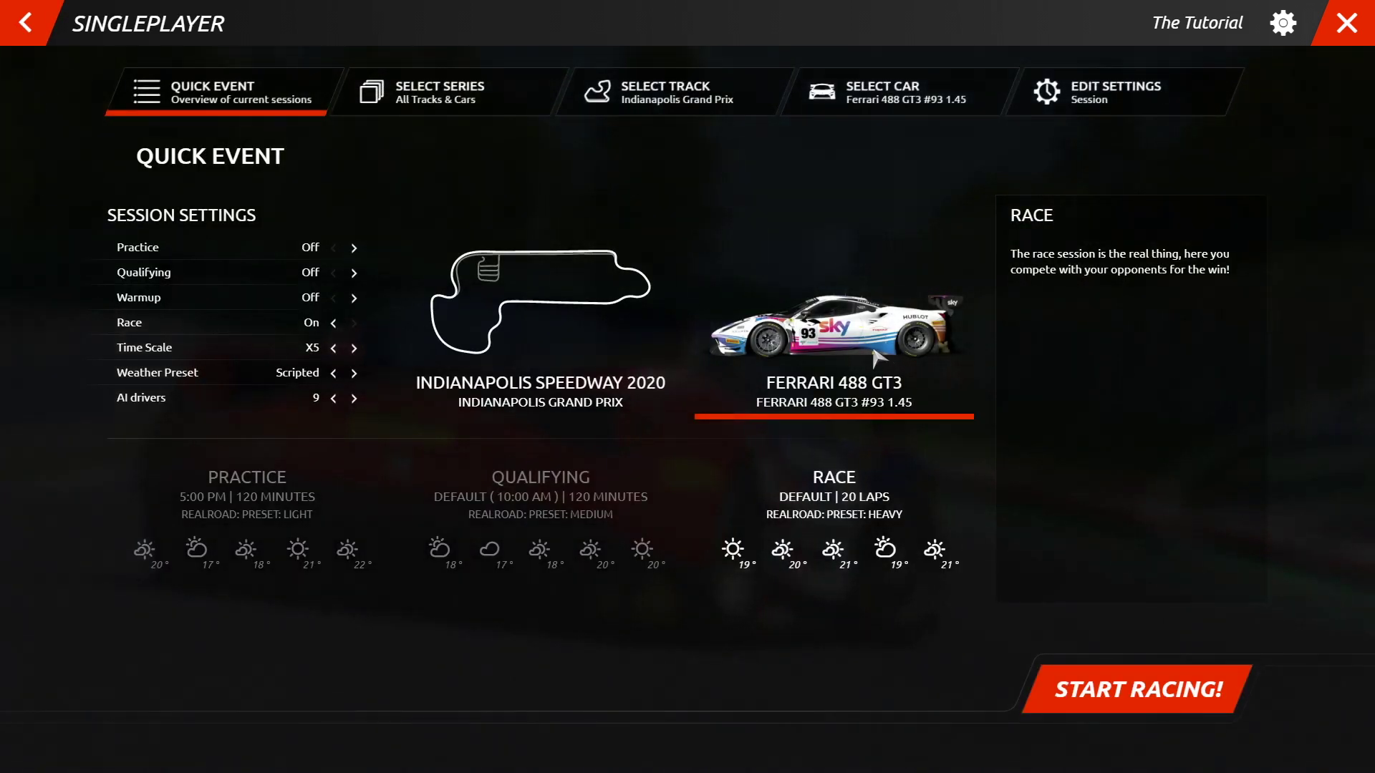
{"action": "left_click", "coordinate": [870, 354]}
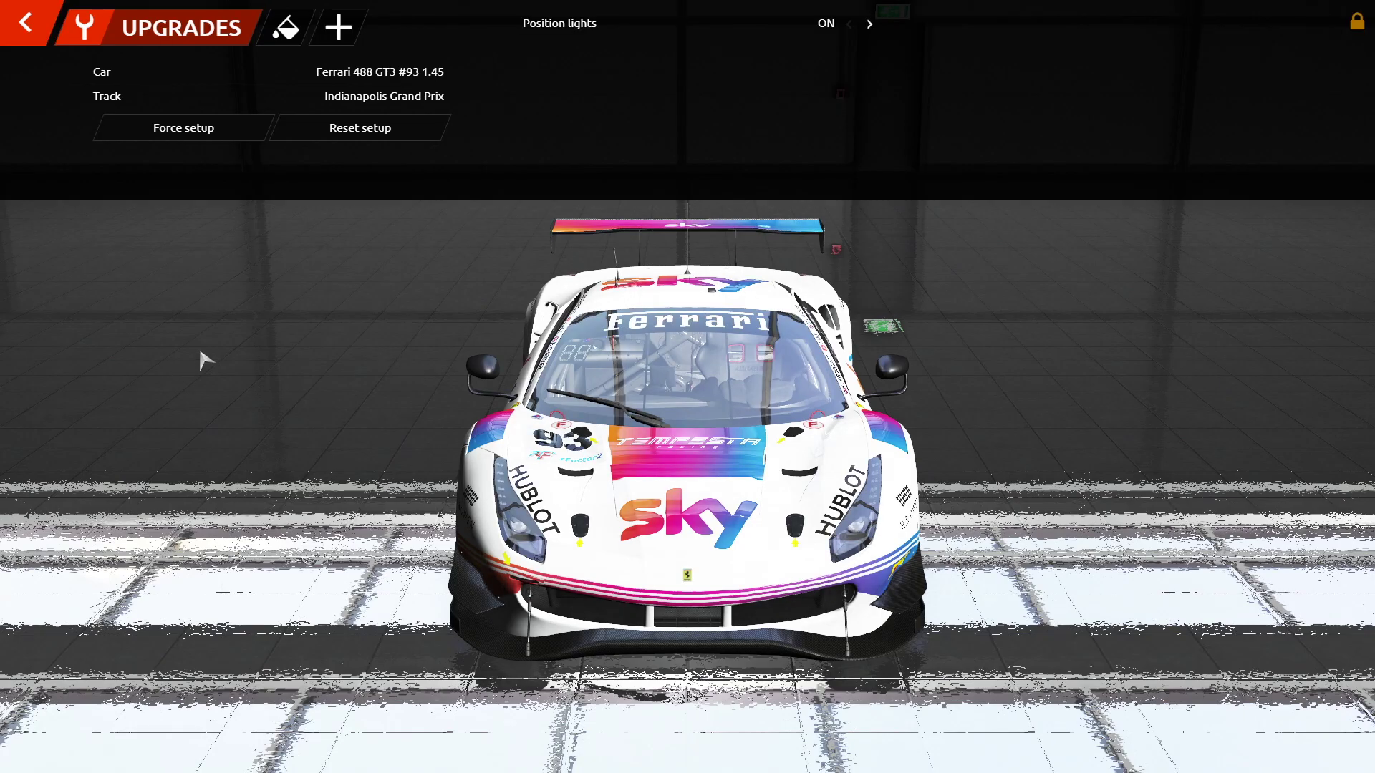
- Show the car's ALT skin on the Edit Skin page, then switch to File Explorer
{"action": "left_click", "coordinate": [287, 28]}
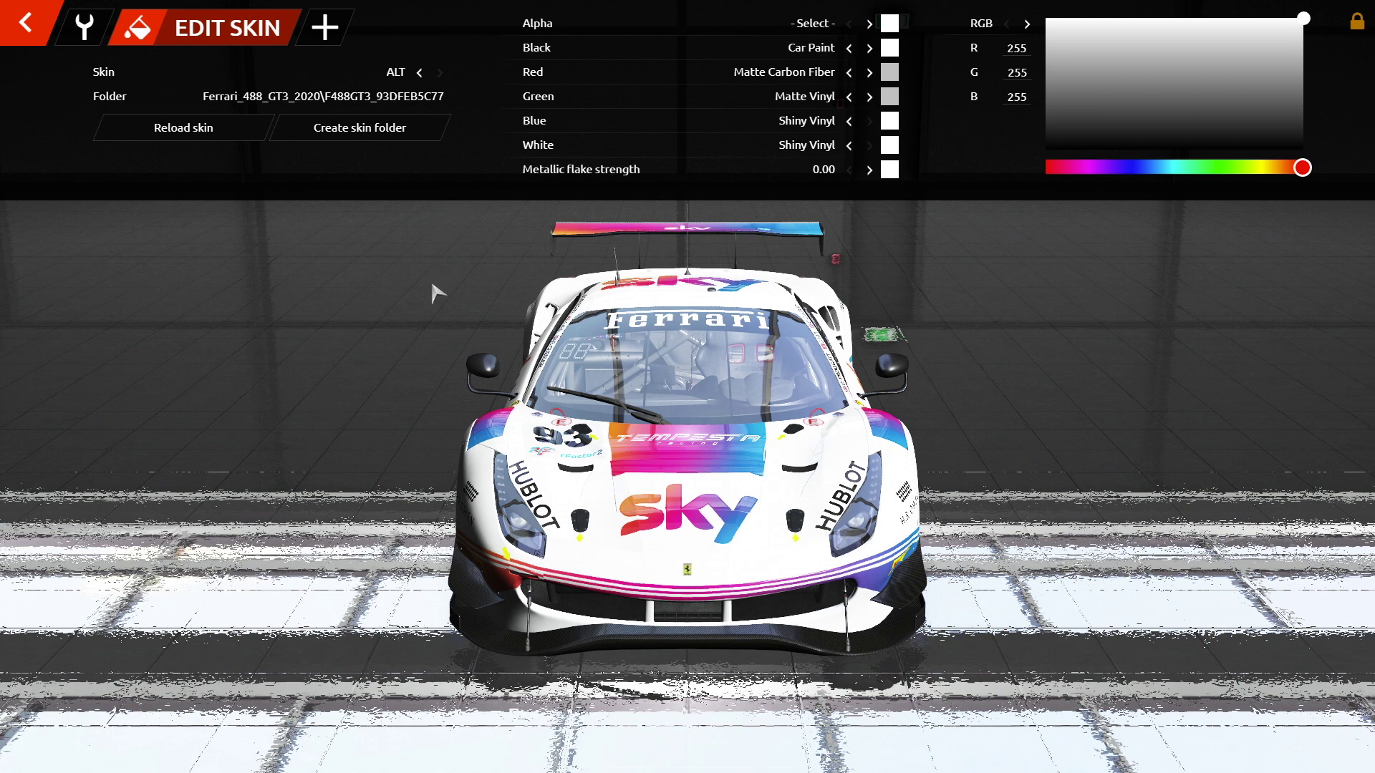
{"action": "key", "text": "alt+Tab"}
{"action": "key", "text": "alt+Tab"}
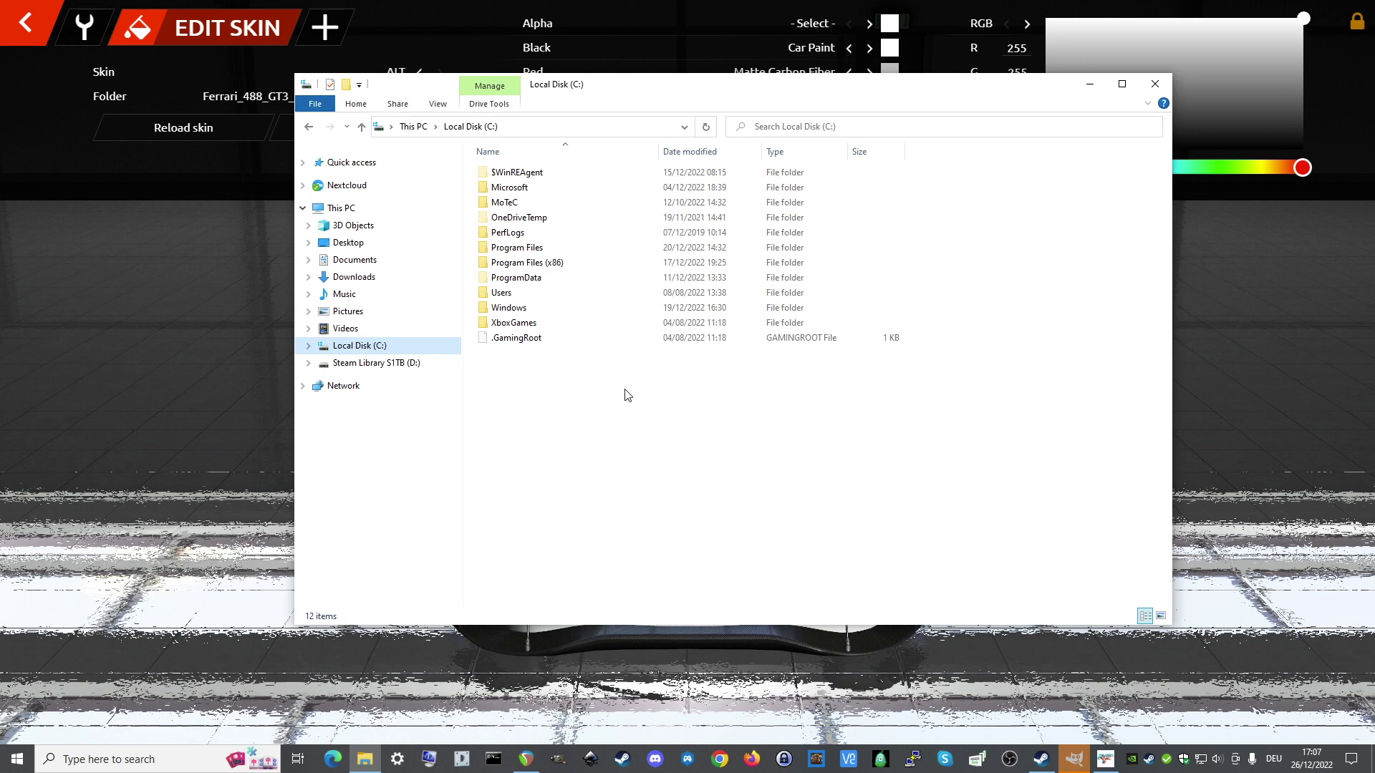
- Browse Program Files (x86)\Steam\steamapps\common\rFactor 2\UserData\player down to the Settings folder
{"action": "double_click", "coordinate": [554, 267]}
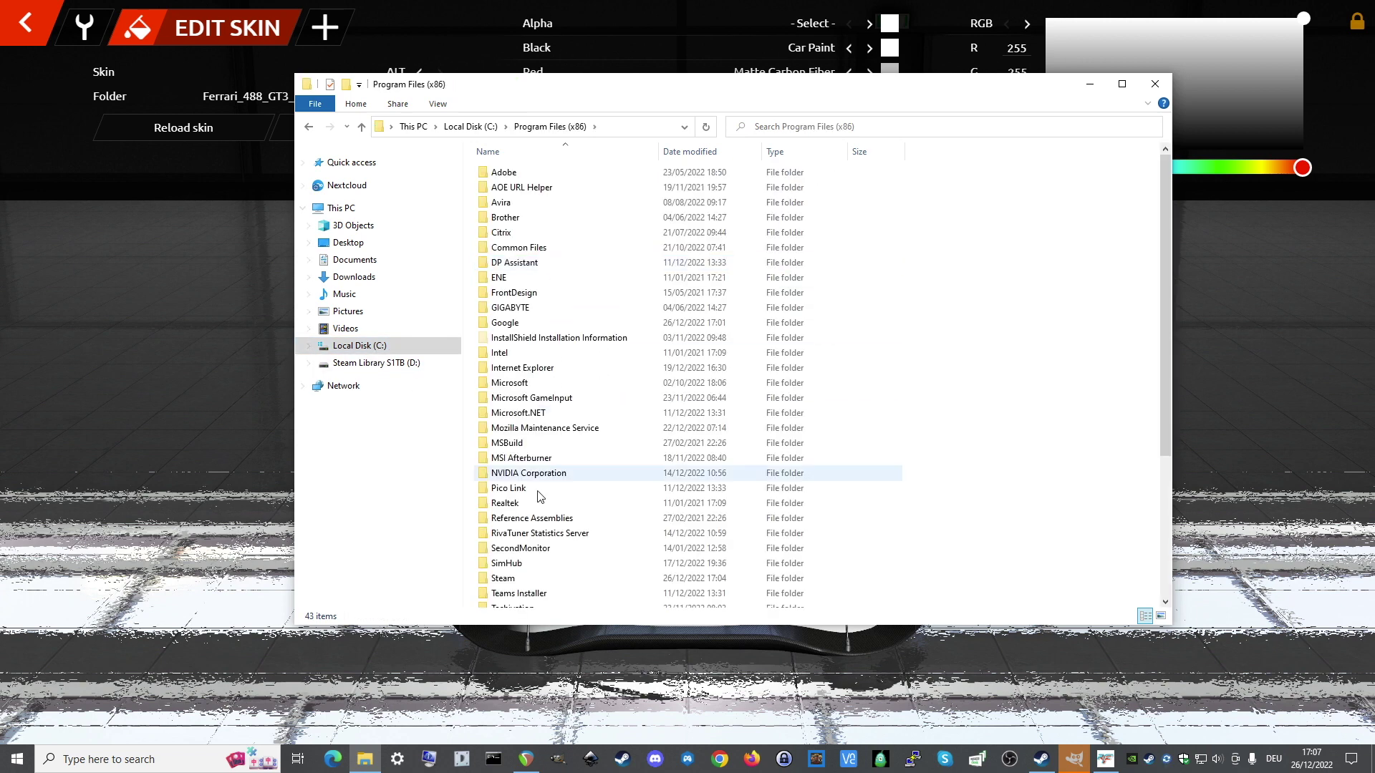
{"action": "scroll", "coordinate": [524, 549], "scroll_direction": "down", "scroll_amount": 2}
{"action": "double_click", "coordinate": [524, 548]}
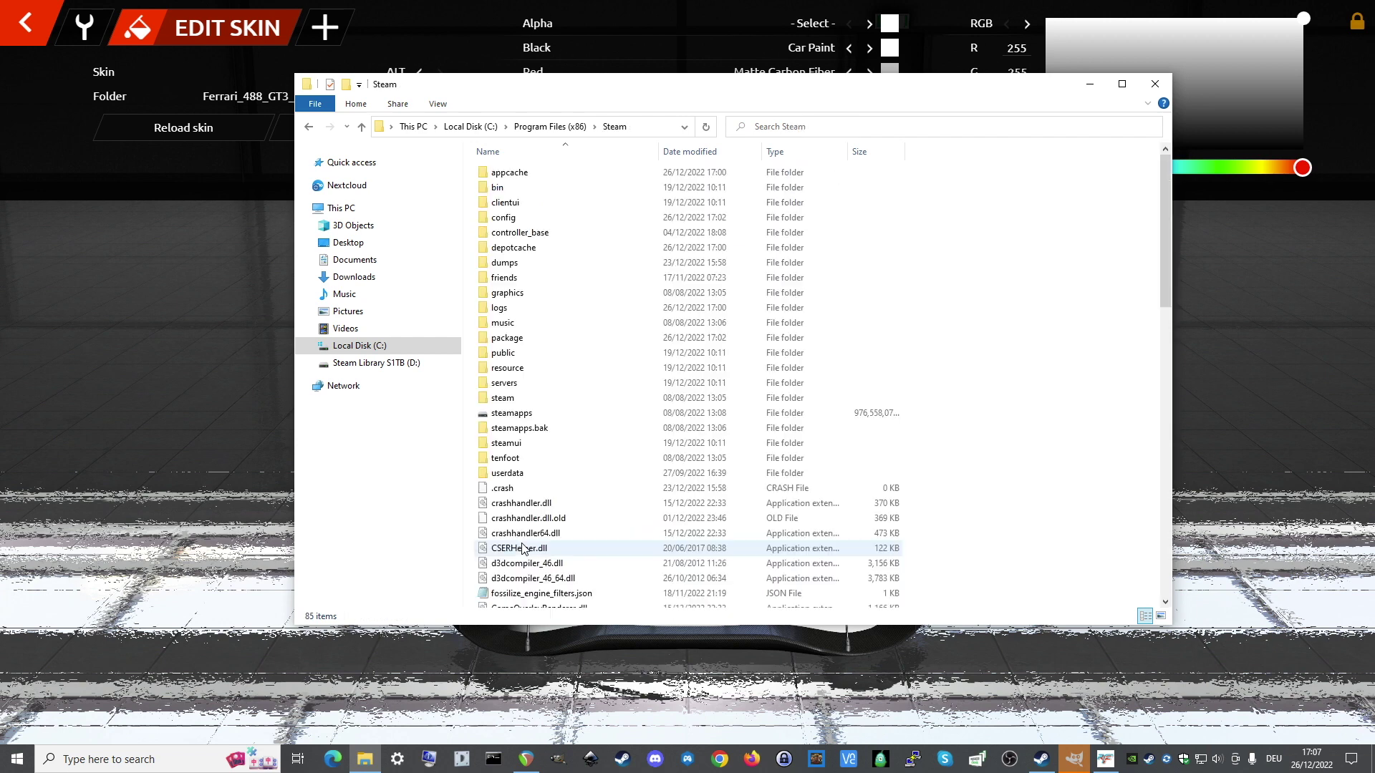
{"action": "double_click", "coordinate": [520, 404]}
{"action": "double_click", "coordinate": [508, 173]}
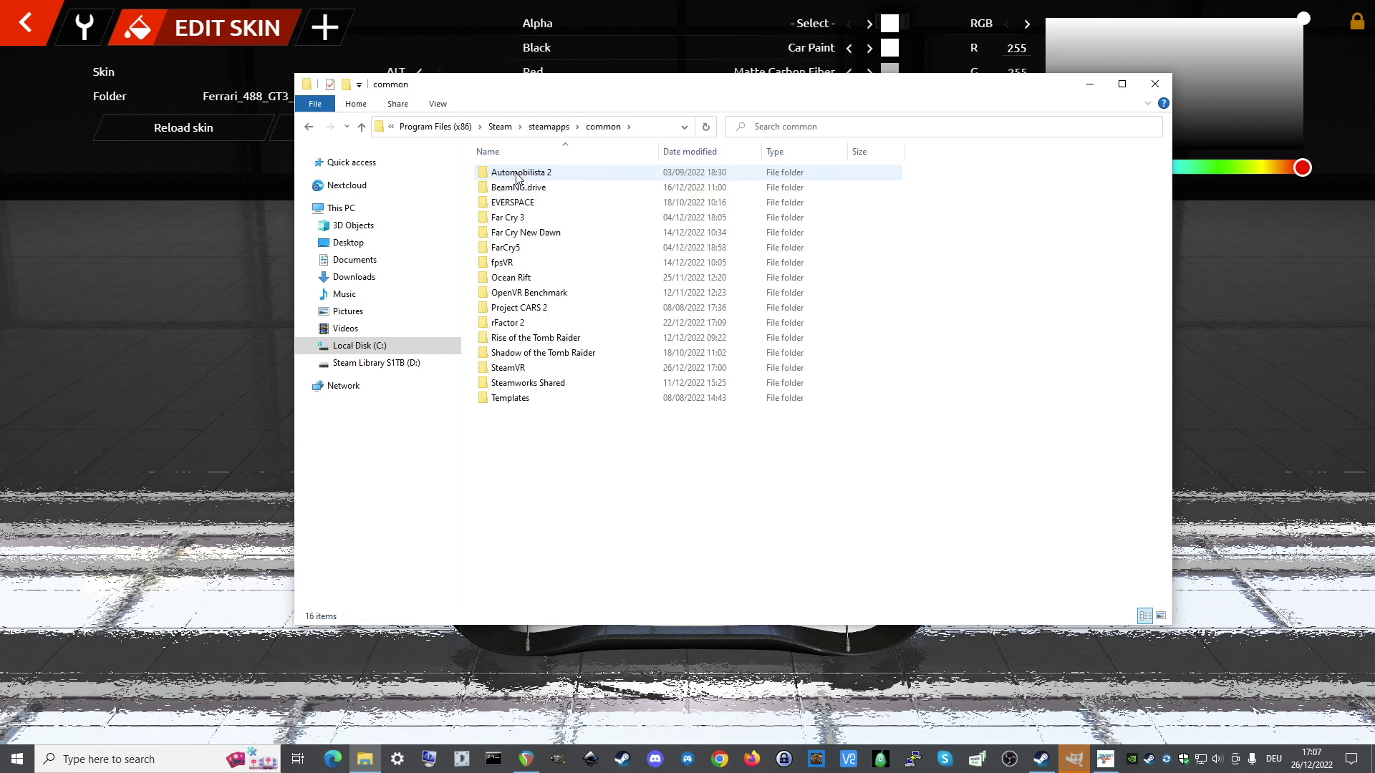
{"action": "double_click", "coordinate": [509, 322]}
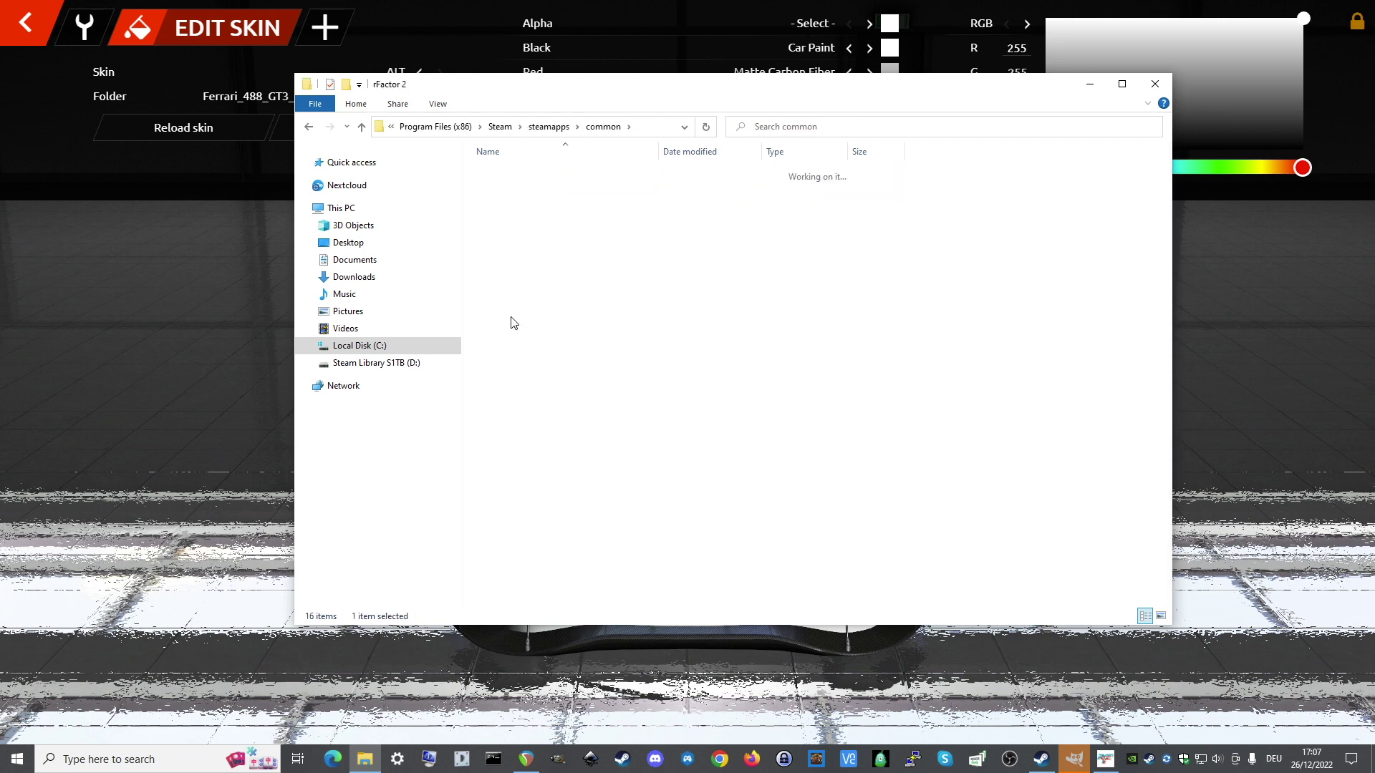
{"action": "double_click", "coordinate": [510, 459]}
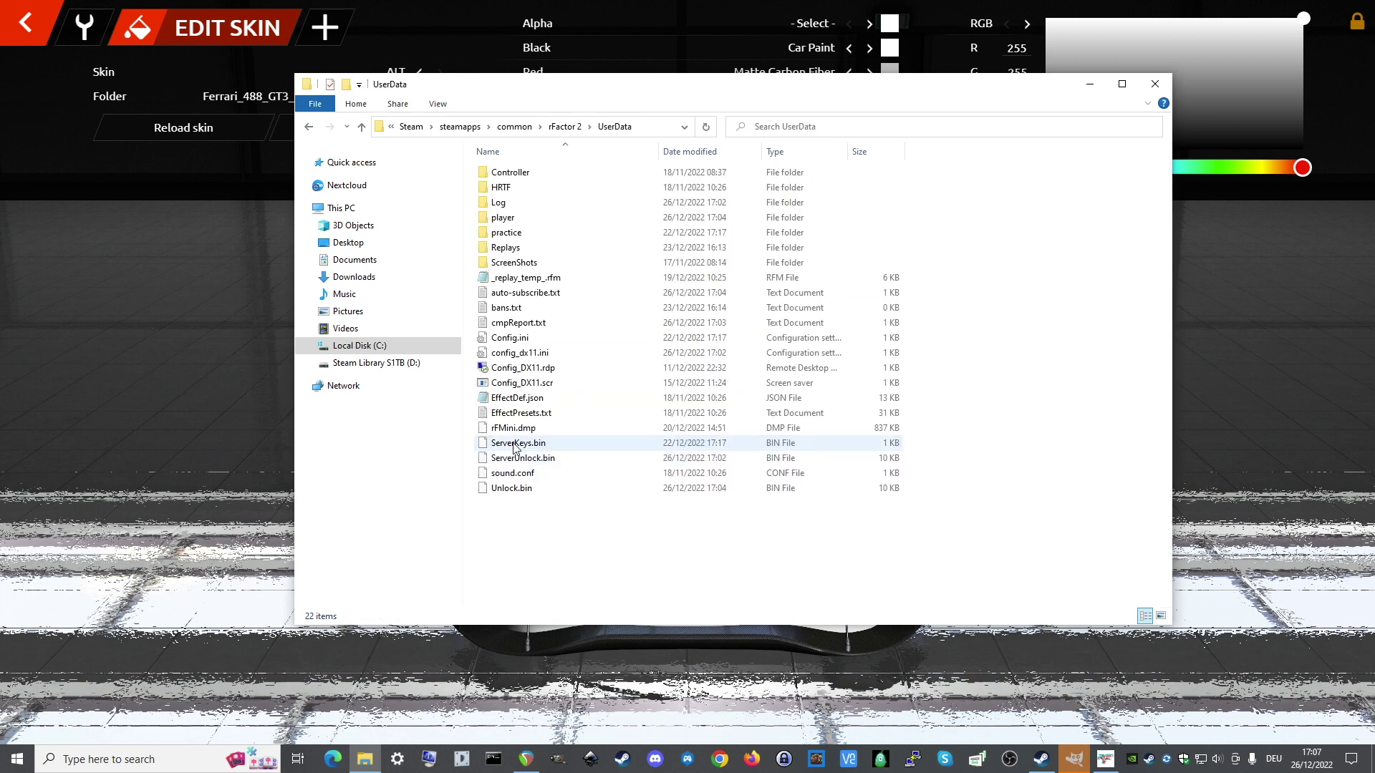
{"action": "double_click", "coordinate": [507, 217]}
{"action": "double_click", "coordinate": [507, 187]}
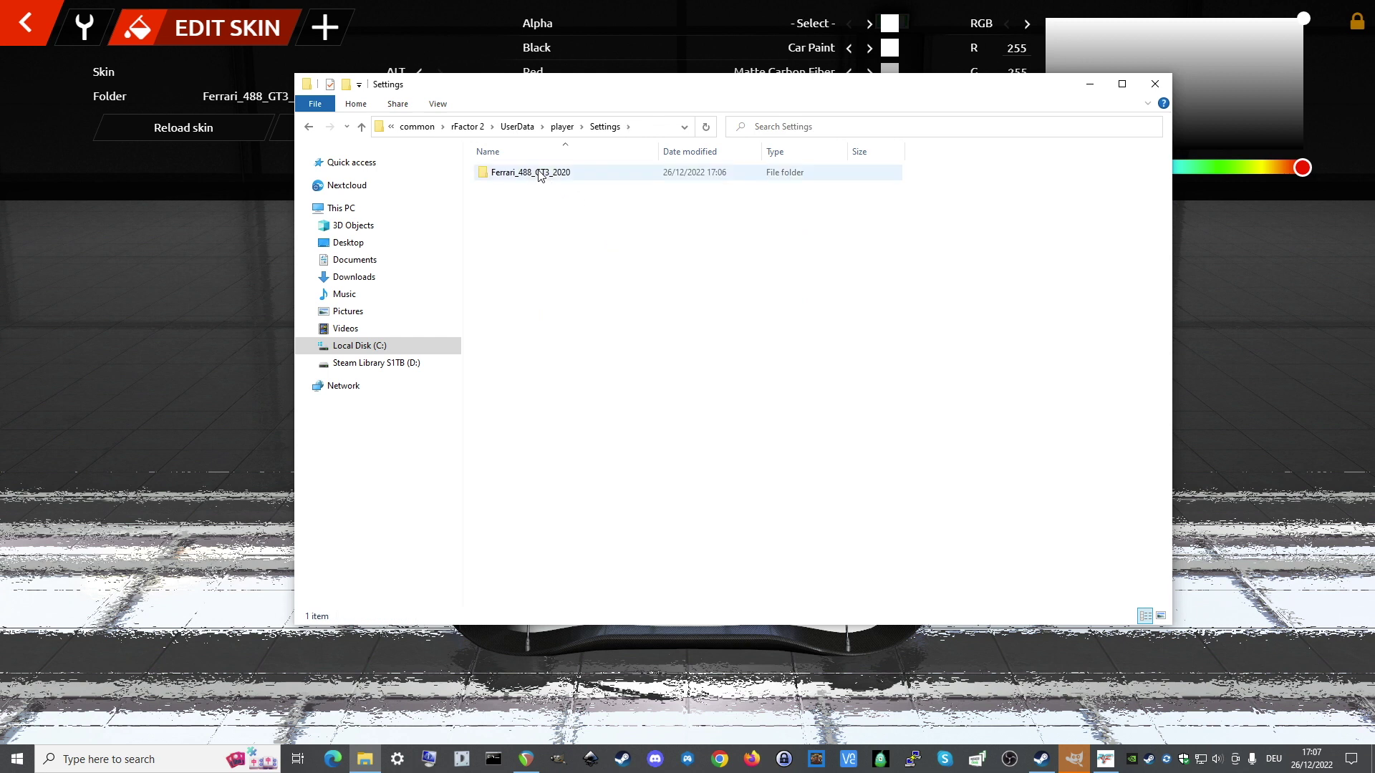
- Open Ferrari_488_GT3_2020\F488GT3_93DFEB5C77 to view alt.dds, alt.json, alt_region.dds, then return to Local Disk (C:)
{"action": "left_click_drag", "start_coordinate": [676, 85], "coordinate": [679, 161]}
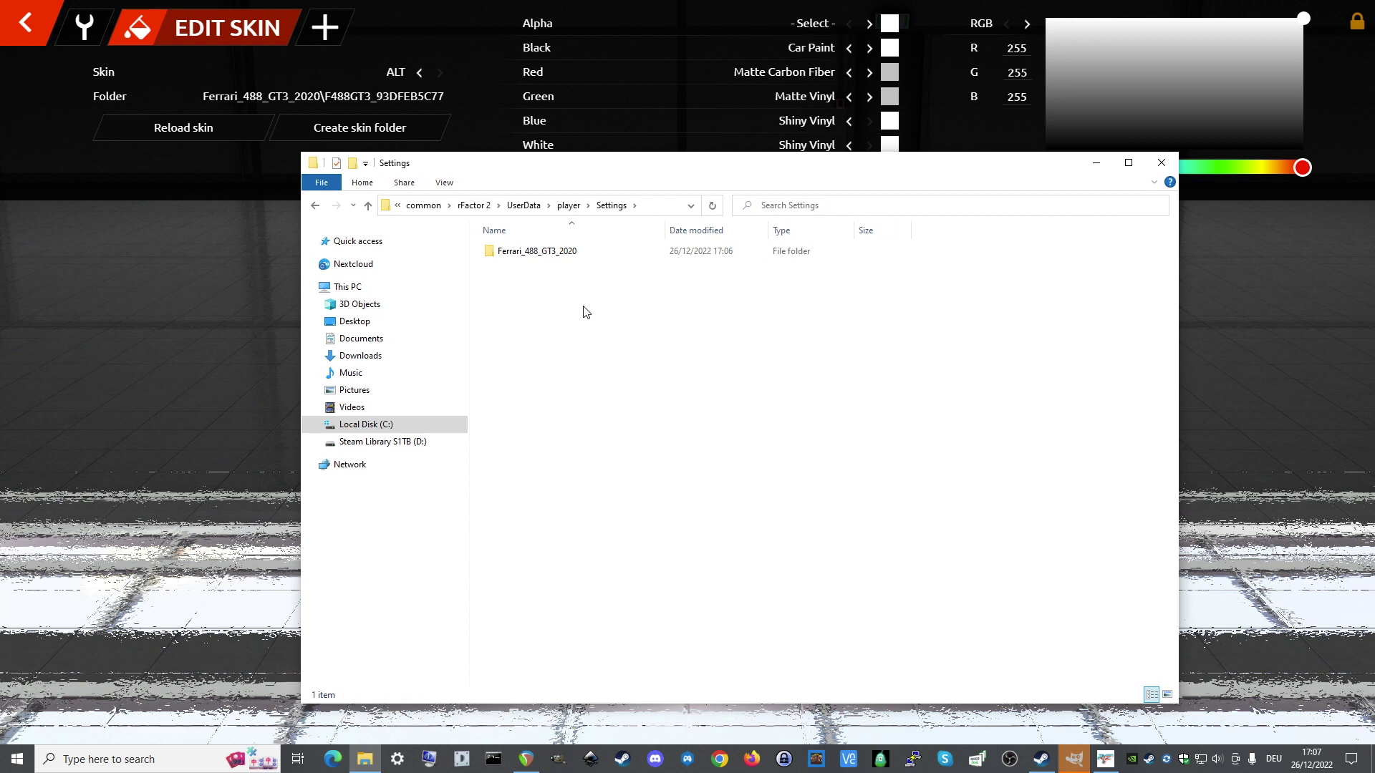
{"action": "double_click", "coordinate": [527, 258]}
{"action": "double_click", "coordinate": [527, 258]}
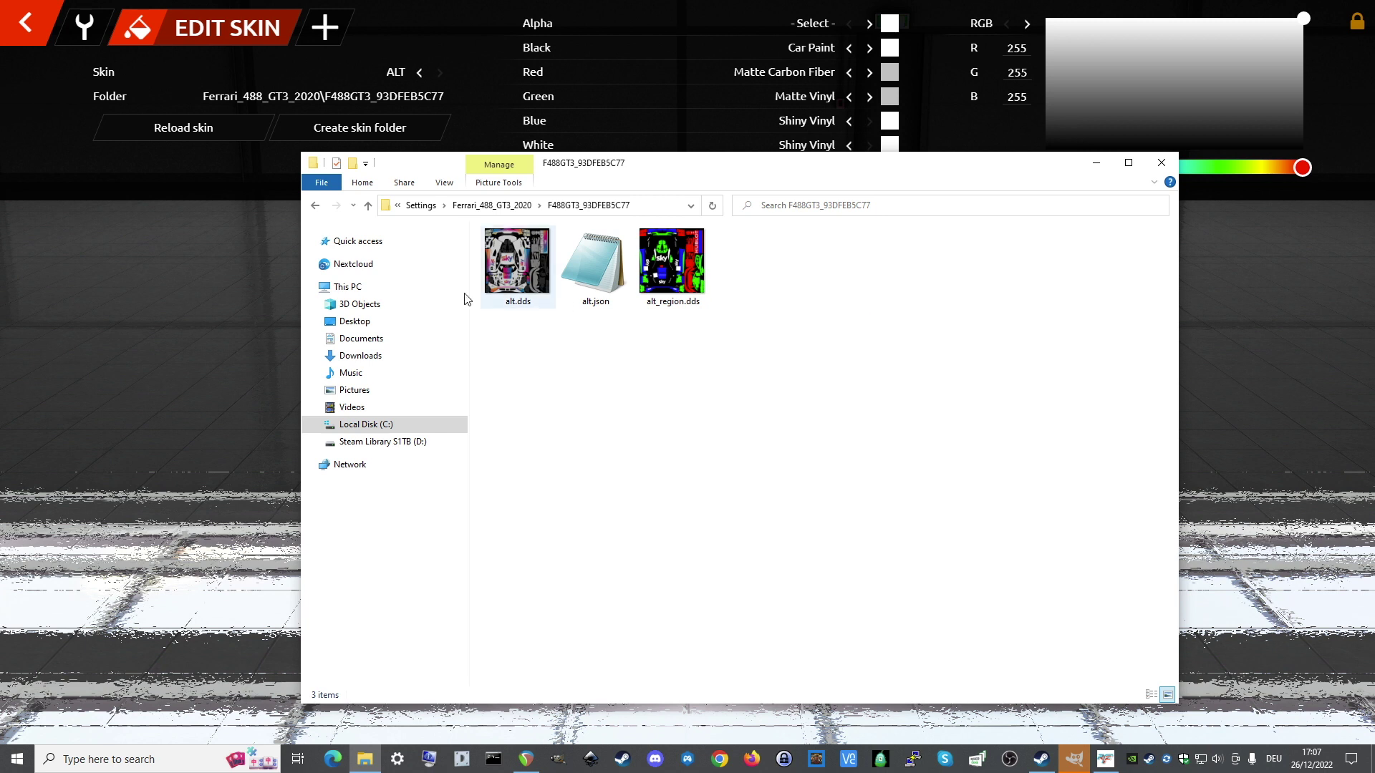
{"action": "left_click", "coordinate": [419, 206]}
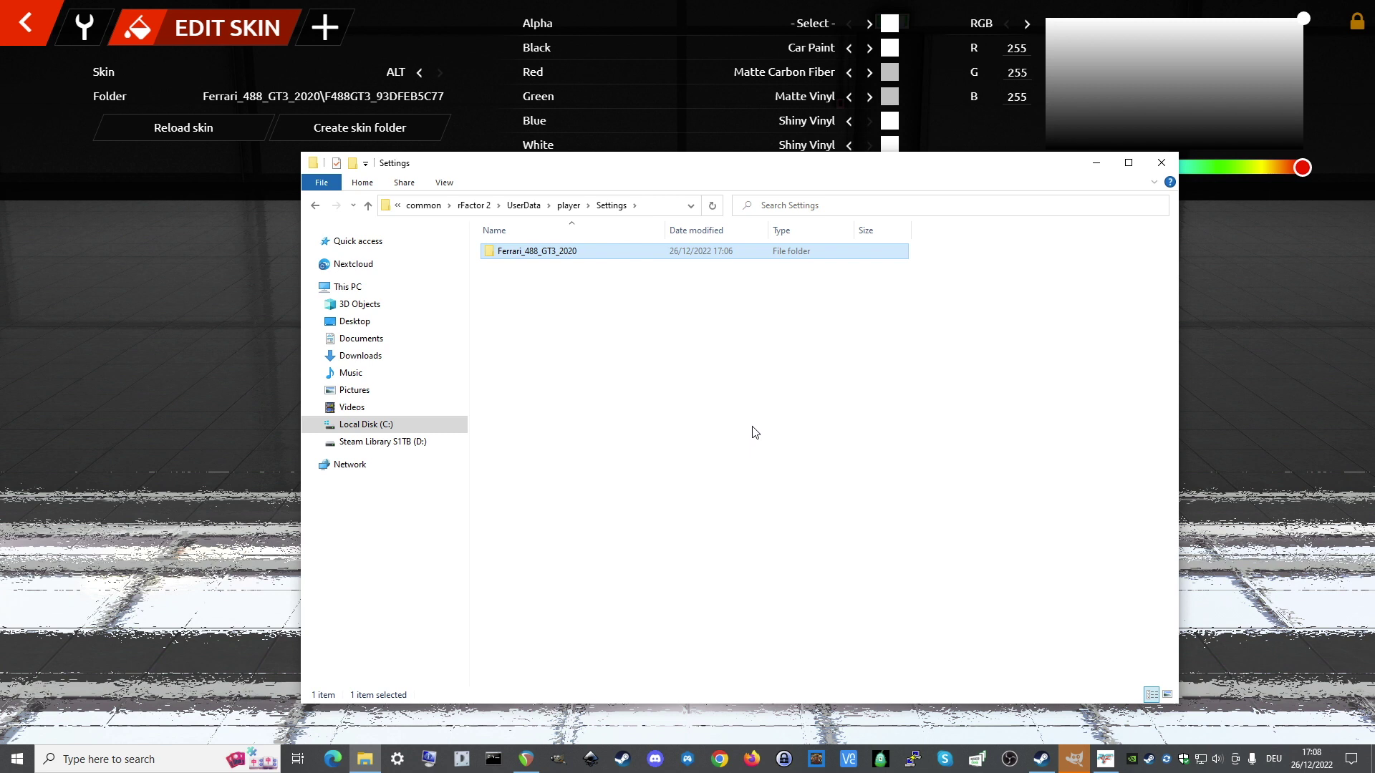
{"action": "double_click", "coordinate": [566, 252]}
{"action": "double_click", "coordinate": [565, 255]}
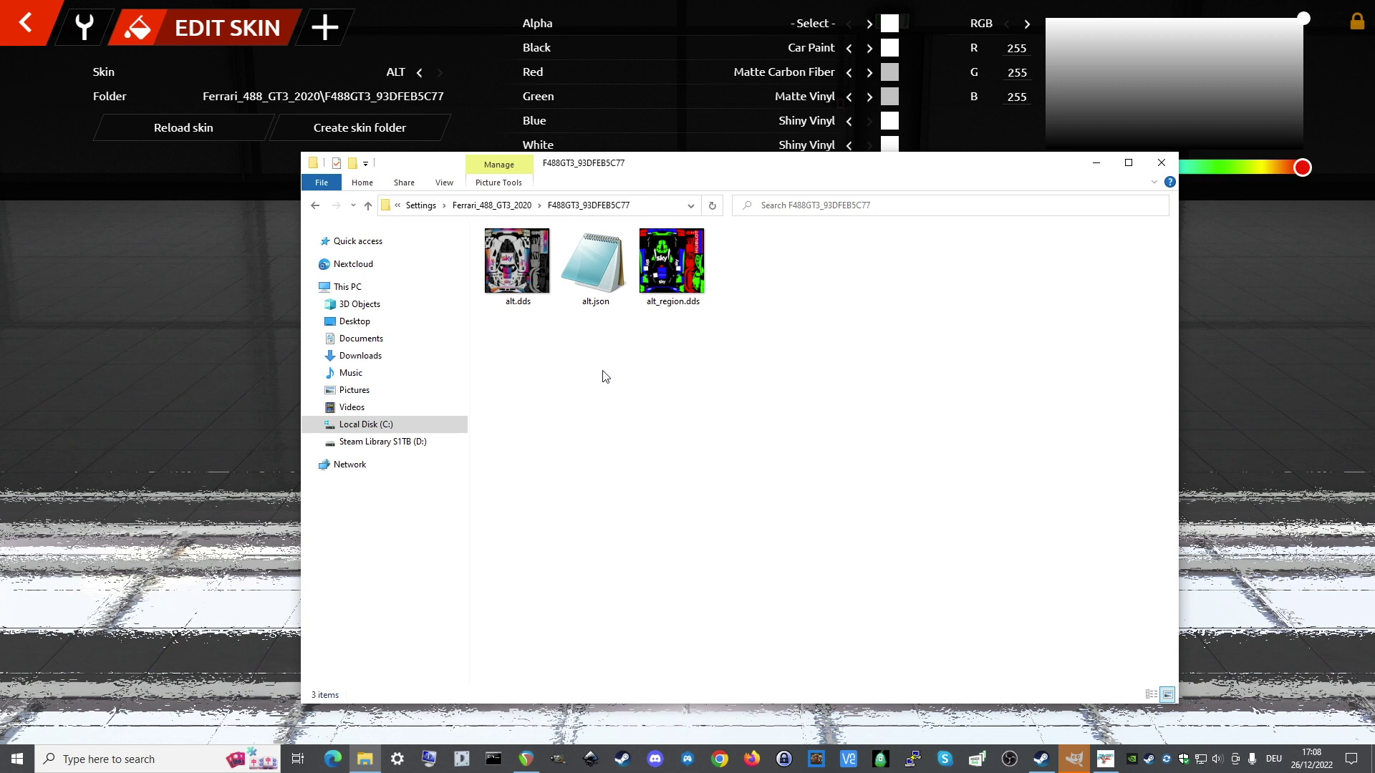
{"action": "left_click", "coordinate": [423, 424]}
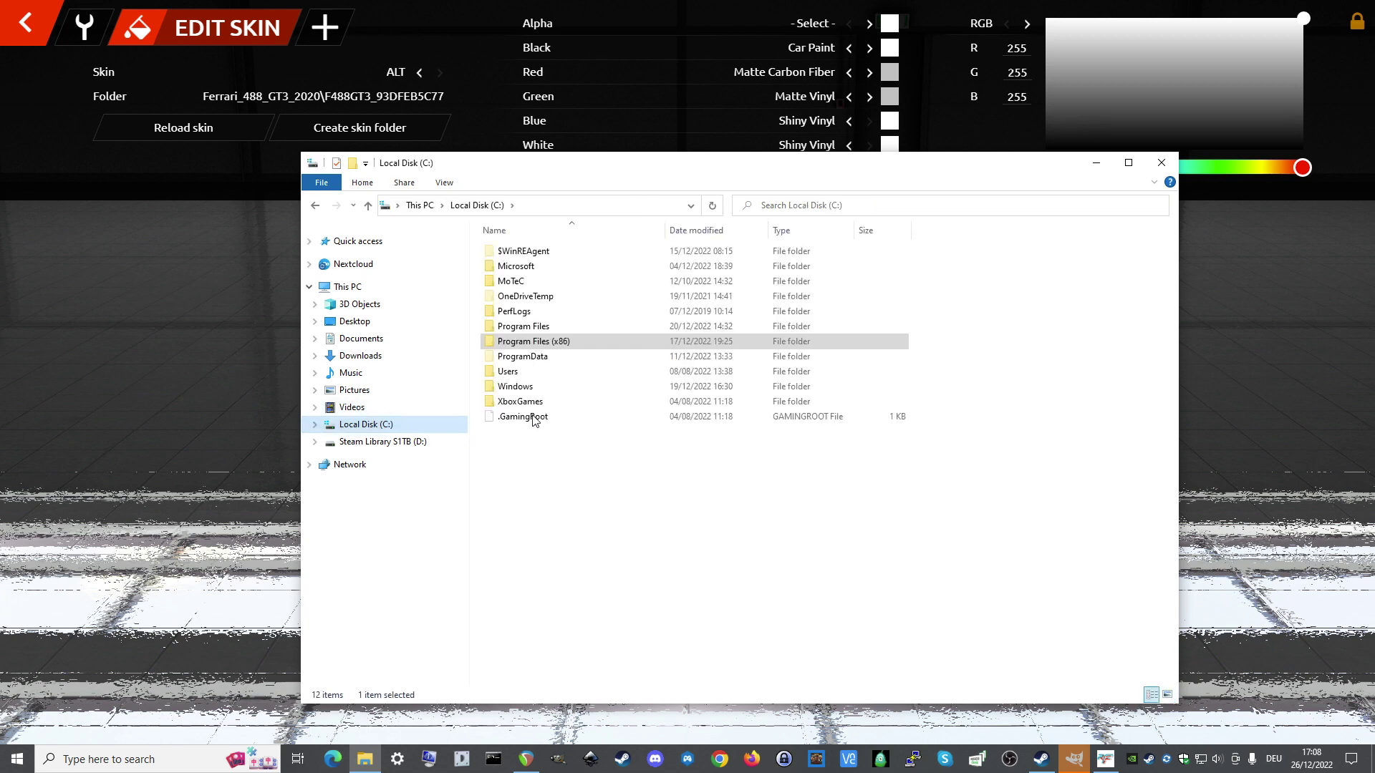
- Browse to Program Files (x86)\Steam\steamapps\workshop\content\365960
{"action": "double_click", "coordinate": [556, 345]}
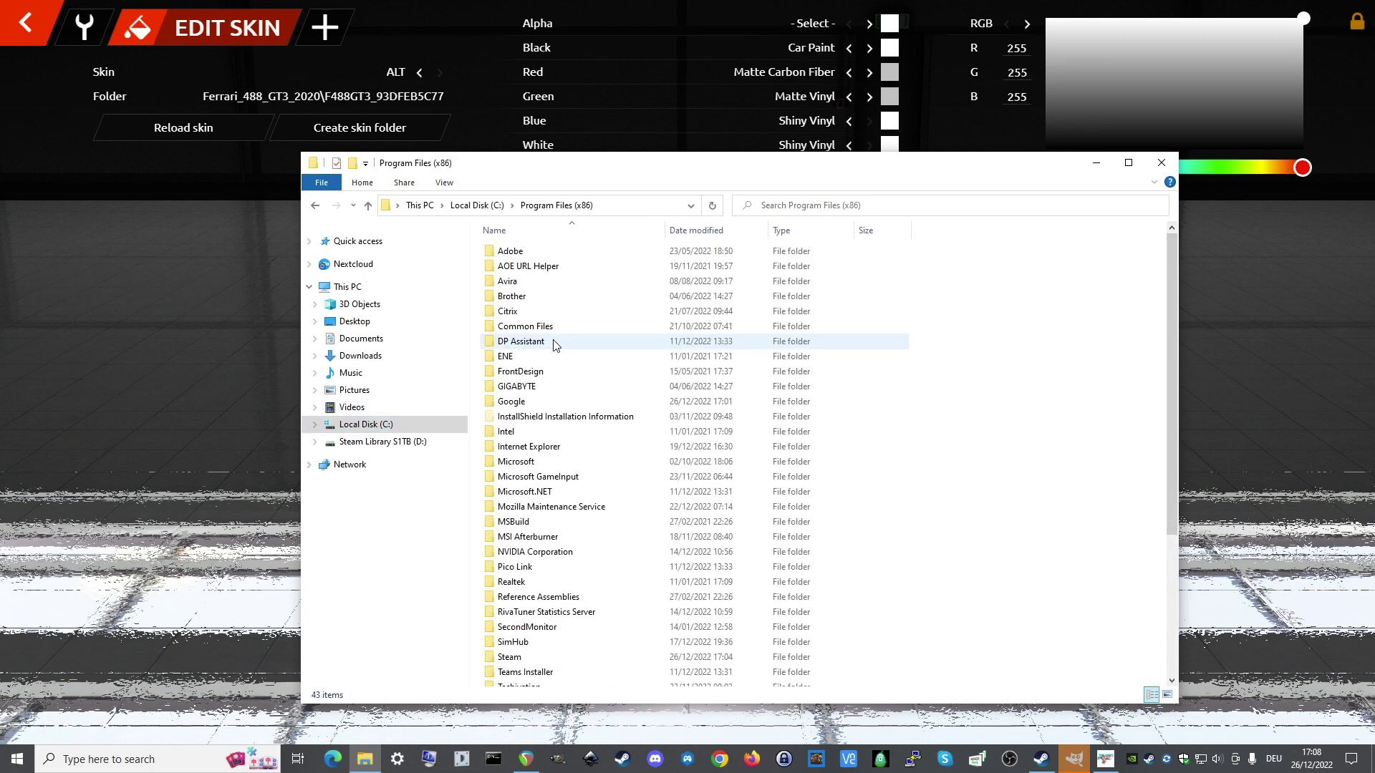
{"action": "double_click", "coordinate": [530, 657]}
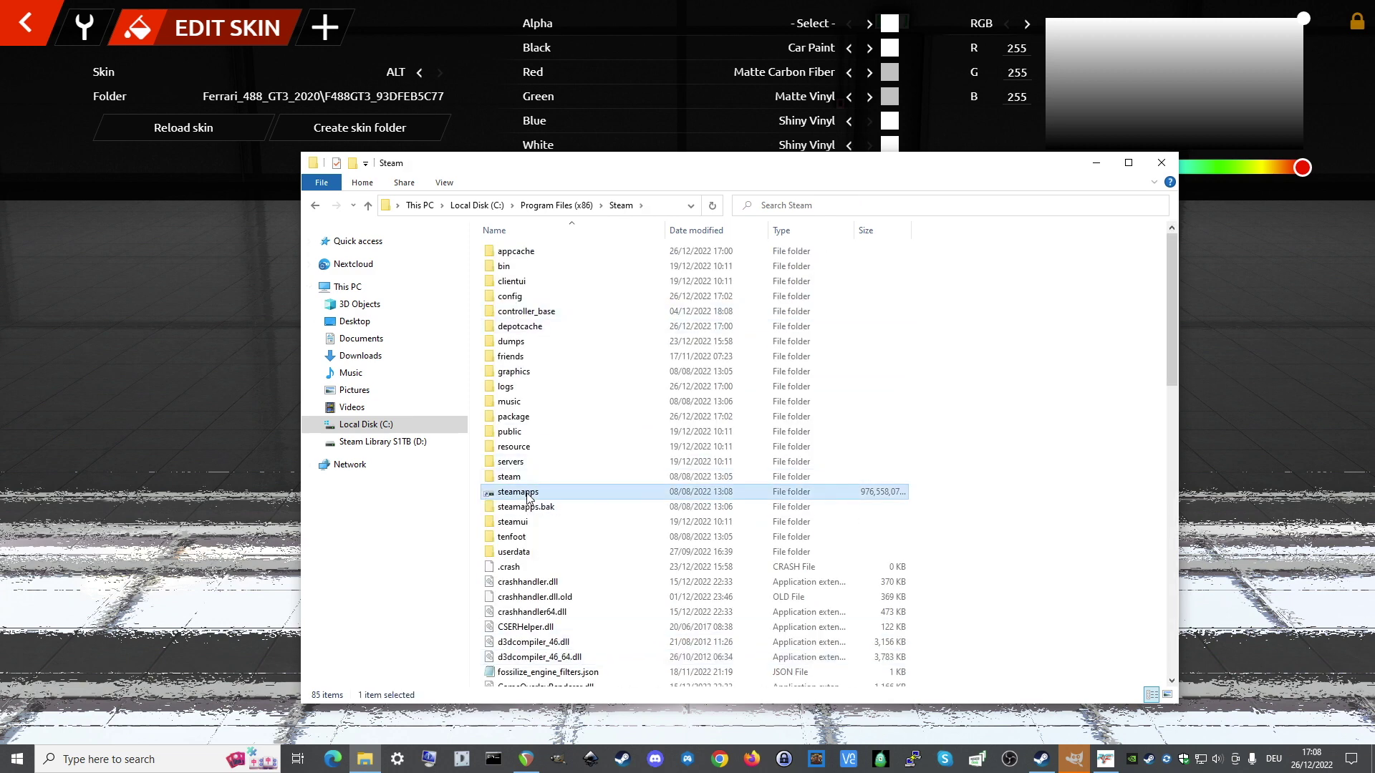
{"action": "double_click", "coordinate": [527, 494]}
{"action": "double_click", "coordinate": [539, 393]}
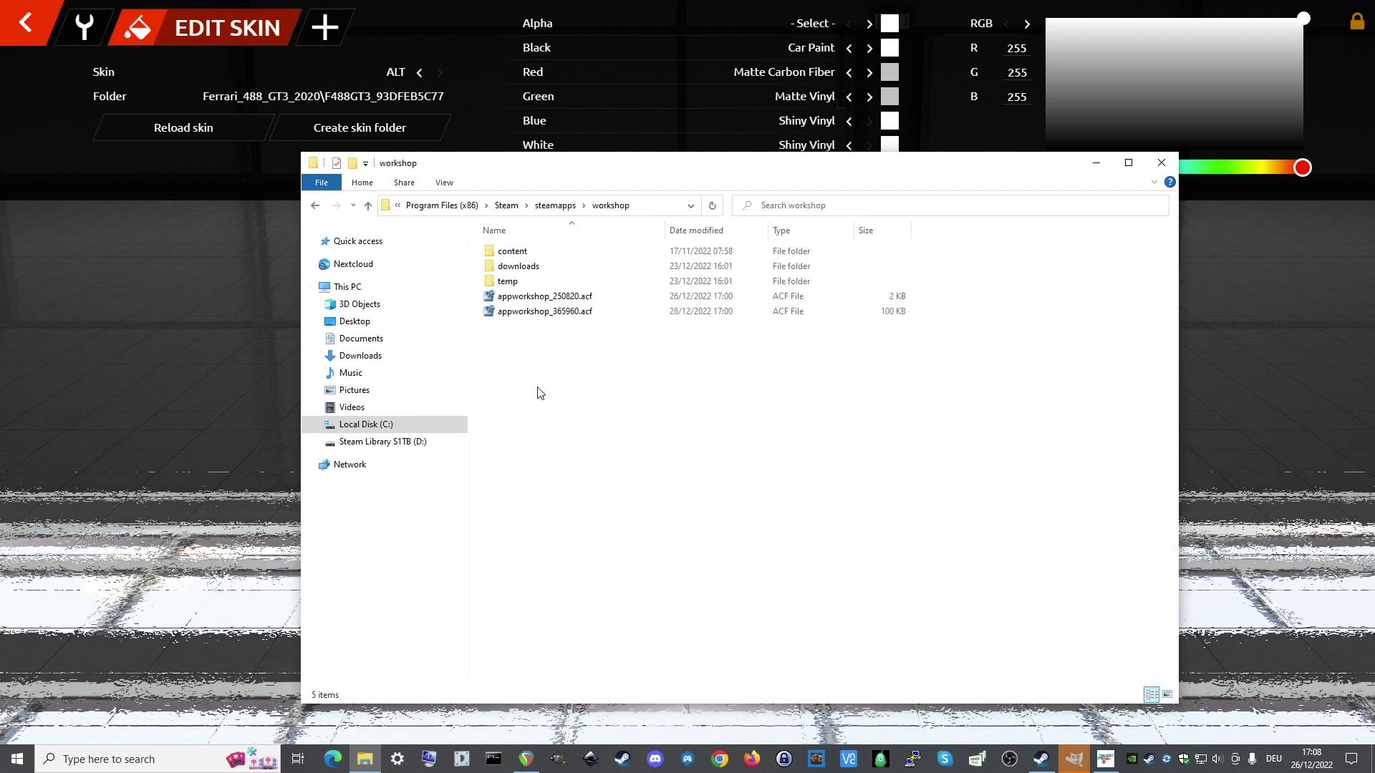
{"action": "double_click", "coordinate": [513, 252]}
{"action": "double_click", "coordinate": [522, 269]}
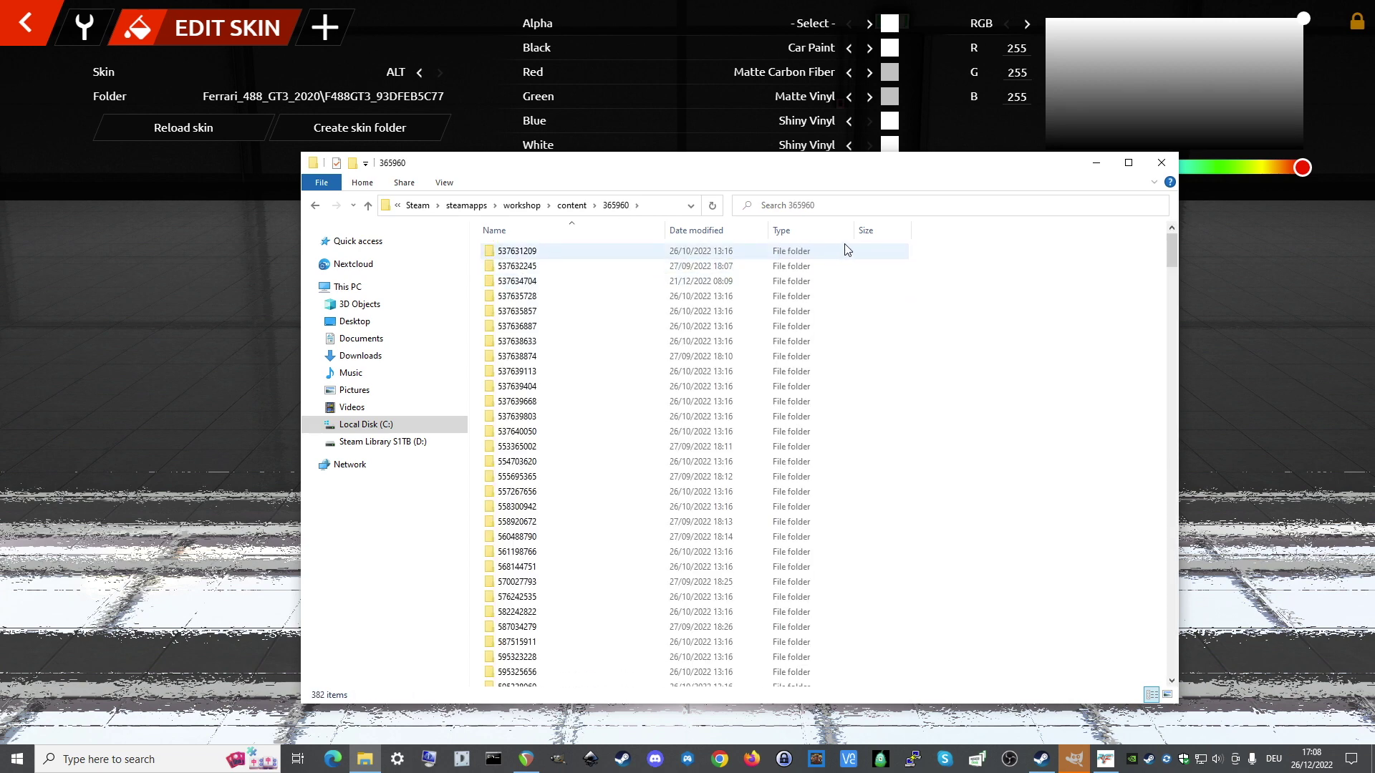
- Search the 365960 folder for 488_gt3 and select Ferrari_488_GT3_2020_car.psd
{"action": "left_click", "coordinate": [895, 207]}
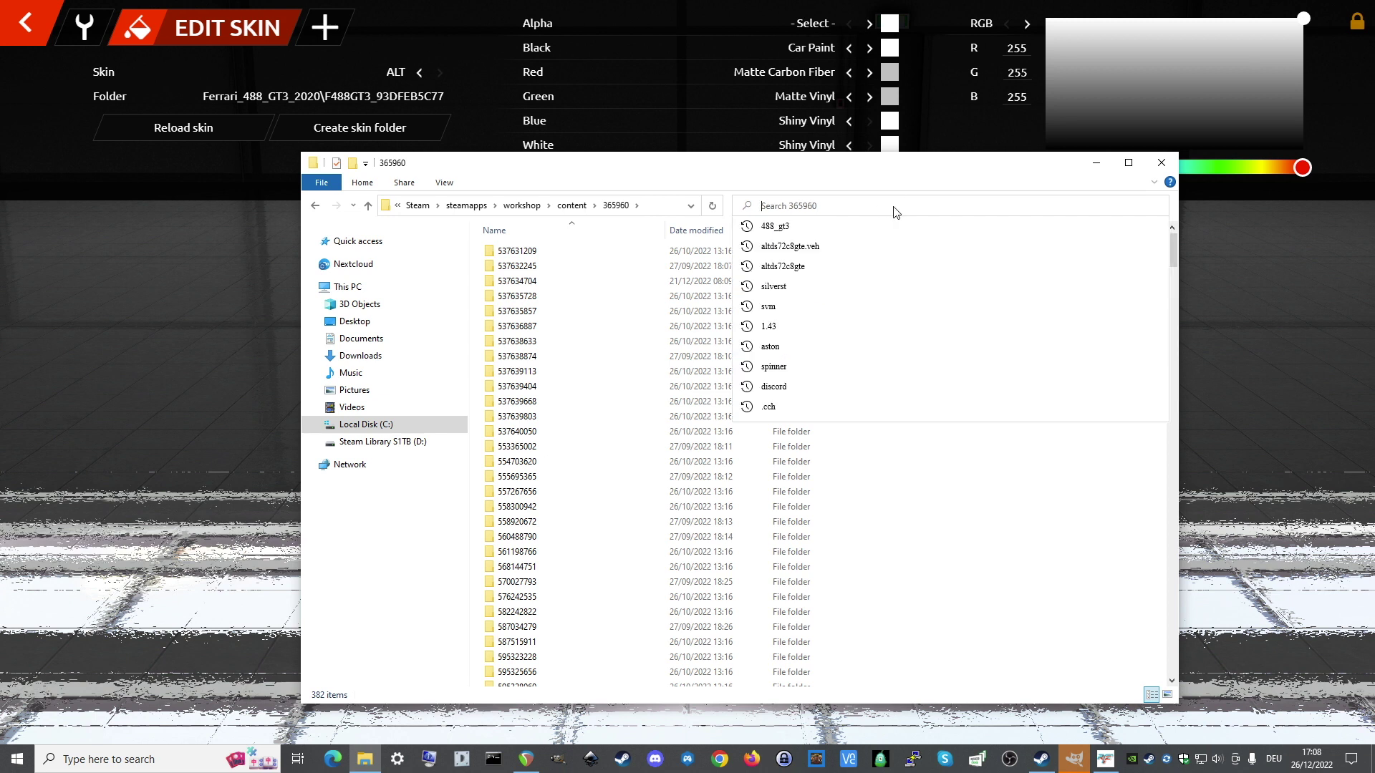
{"action": "left_click", "coordinate": [783, 226]}
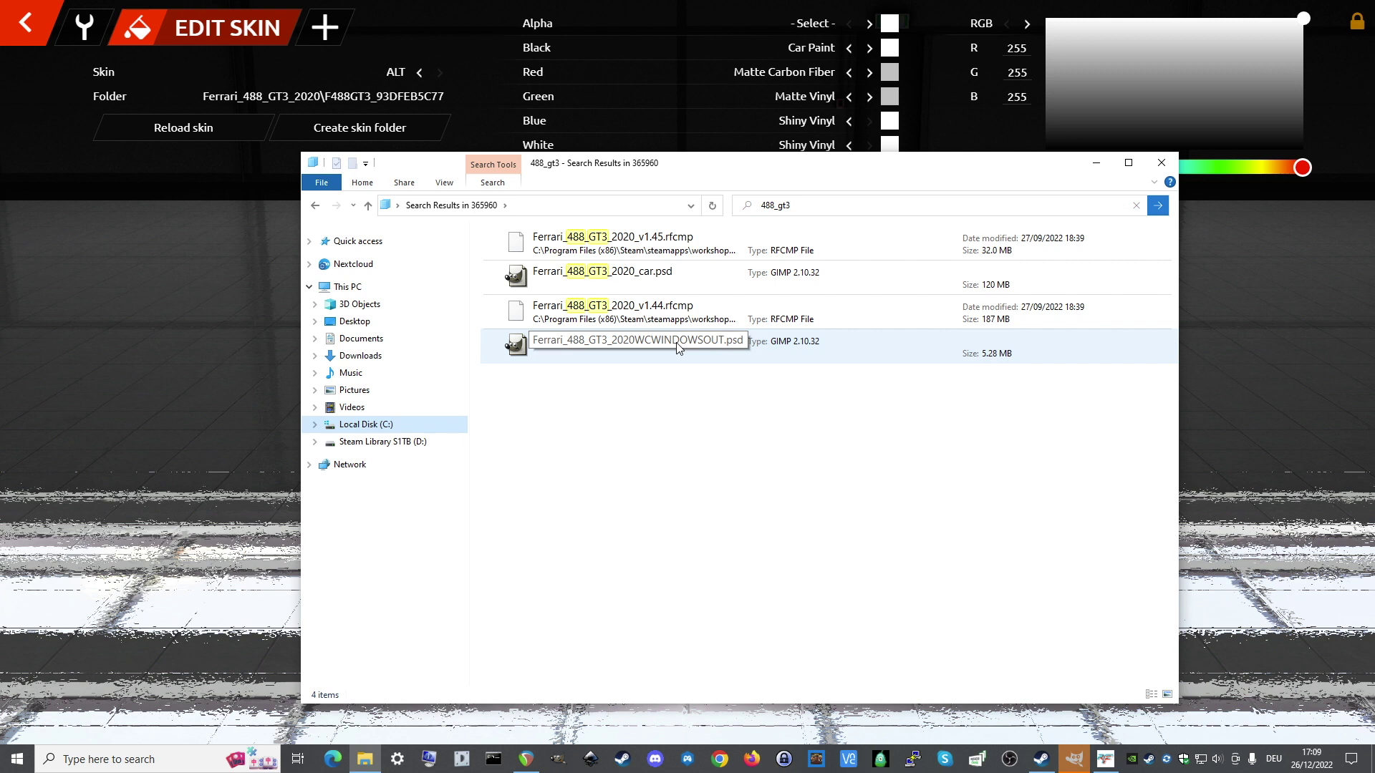
{"action": "left_click", "coordinate": [668, 279]}
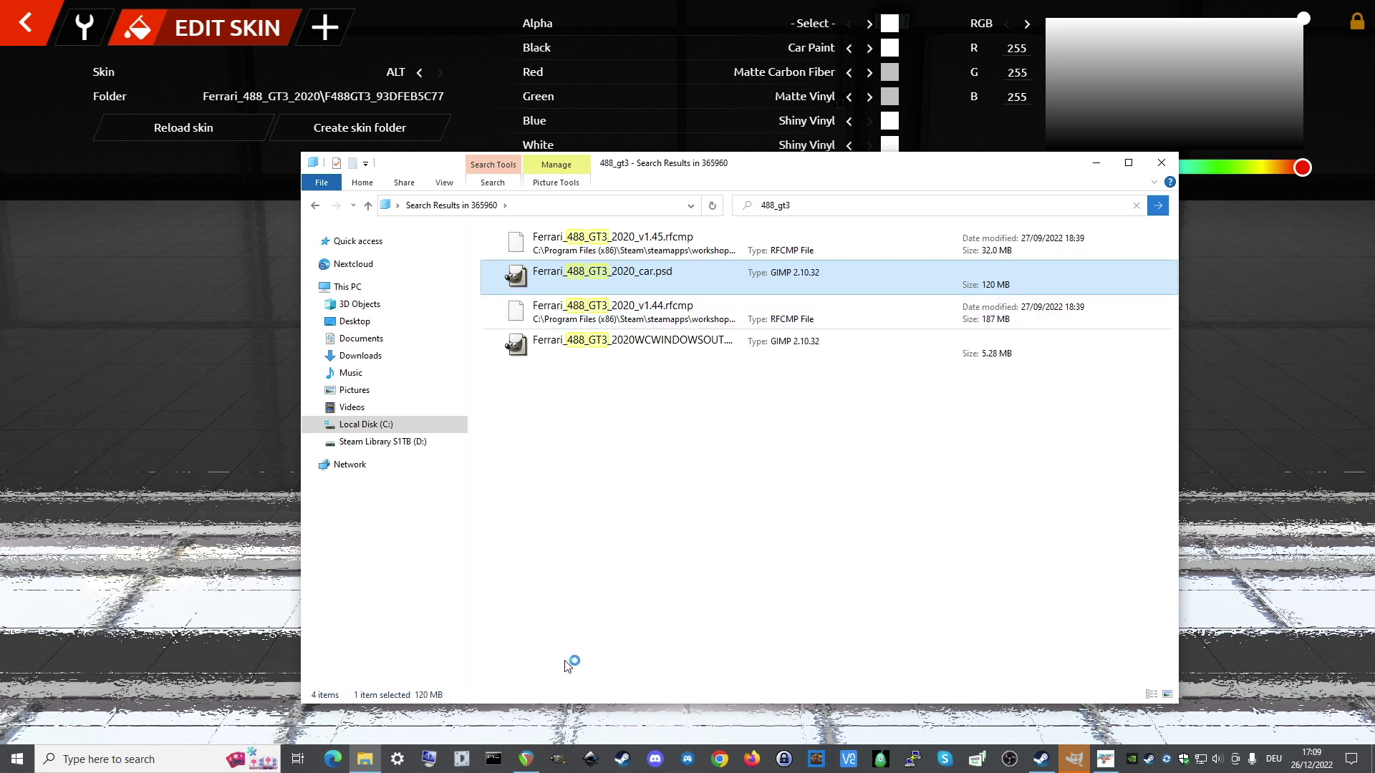
- Open the Ferrari PSD template in GIMP keeping its embedded sRGB profile, and show the WIRE layer
{"action": "left_click", "coordinate": [1075, 762]}
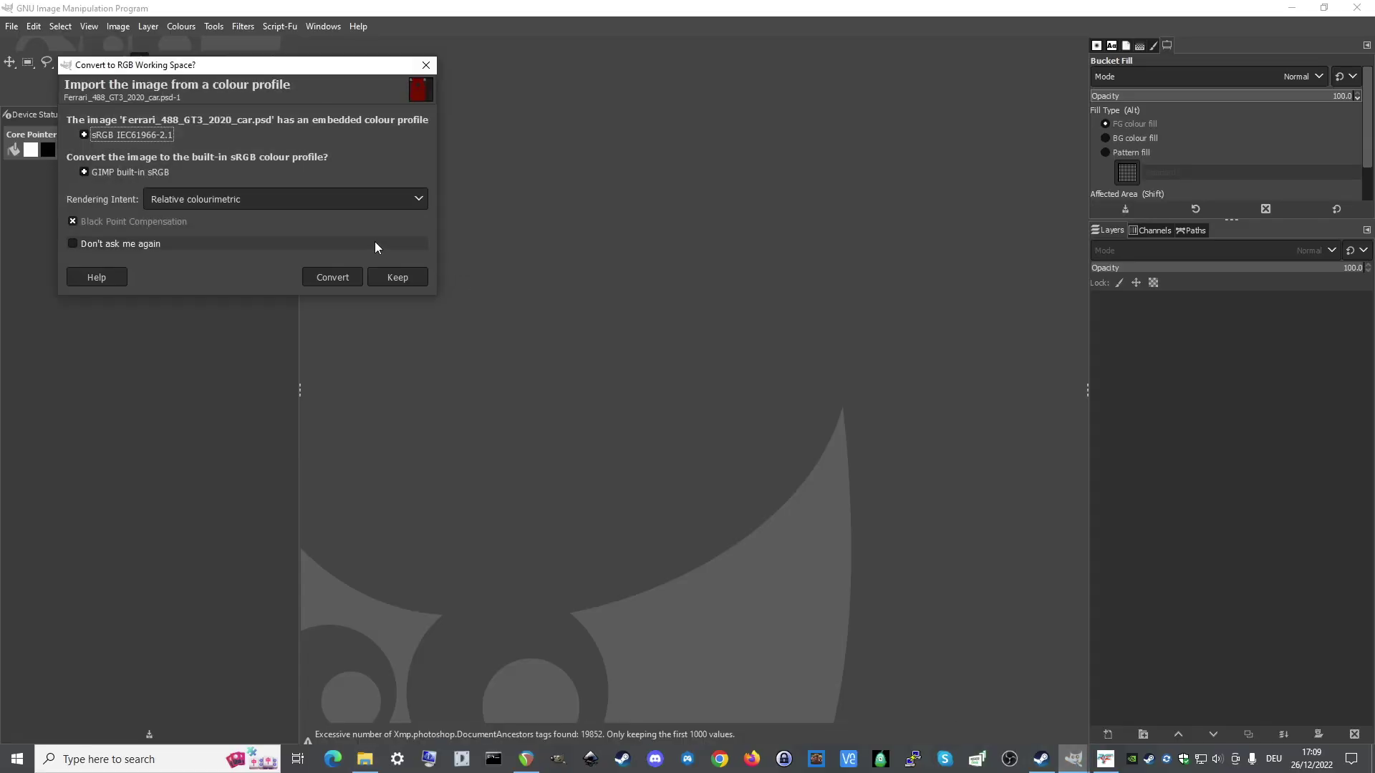
{"action": "left_click", "coordinate": [401, 276]}
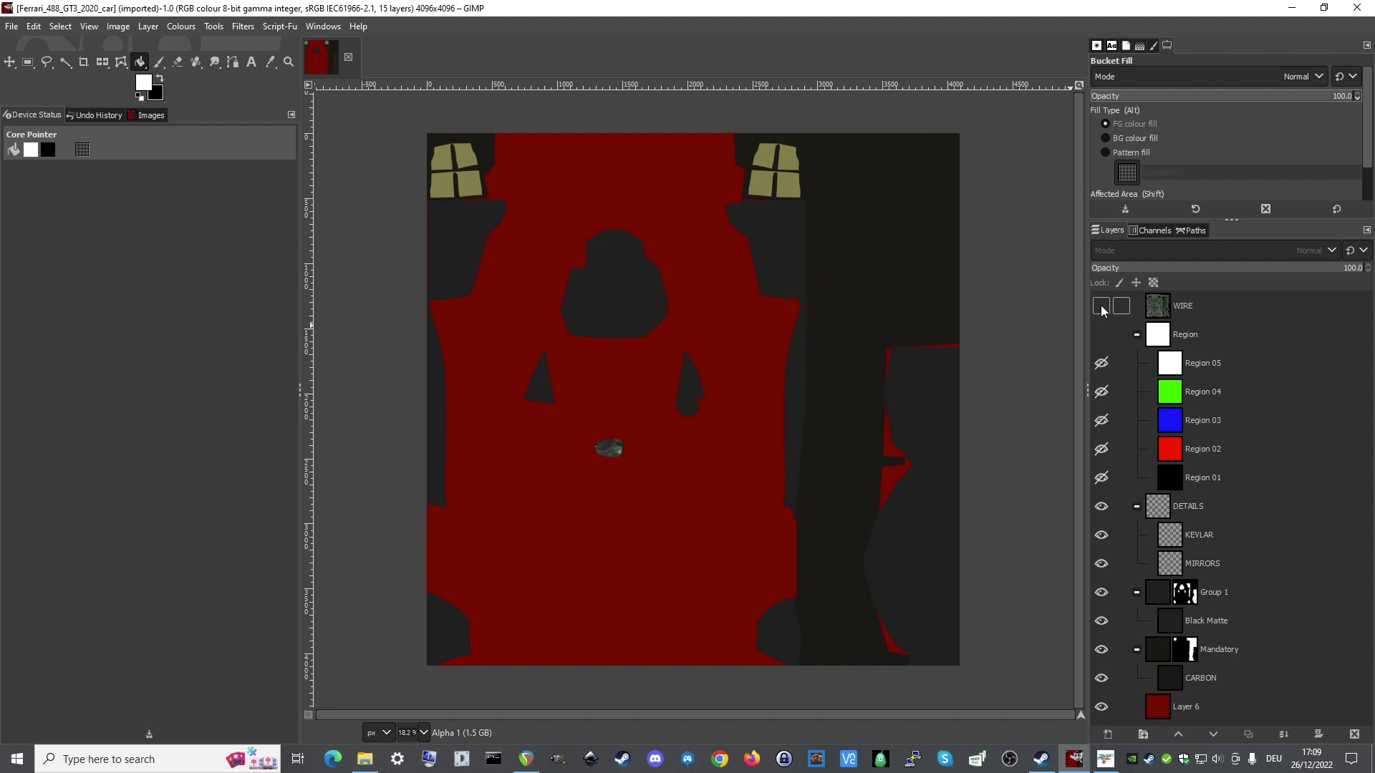
{"action": "left_click", "coordinate": [1101, 305]}
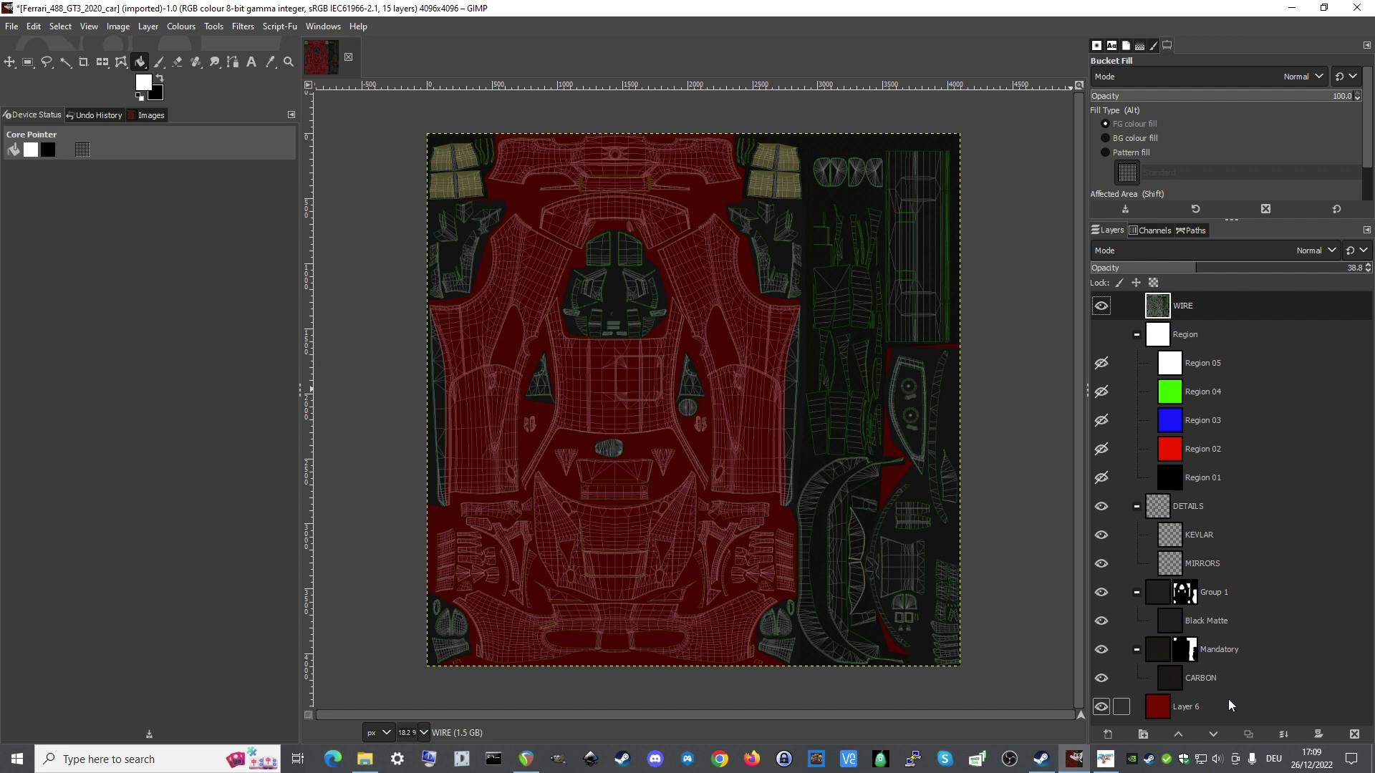
- Select Layer 6, the dark red base layer, in the Layers panel
{"action": "left_click", "coordinate": [1196, 709]}
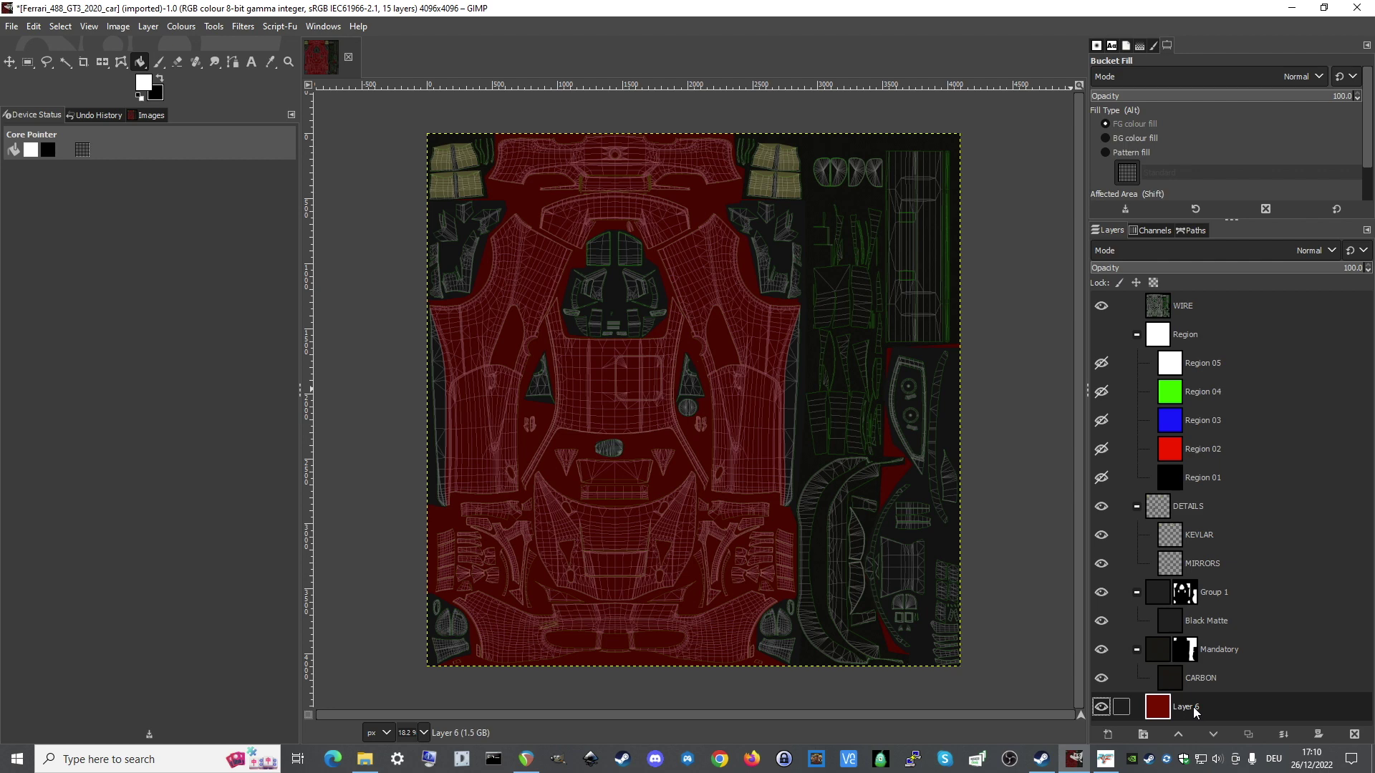
- Rename the red base Layer 6 to 'basic paint' through Edit Layer Attributes
{"action": "right_click", "coordinate": [1194, 709]}
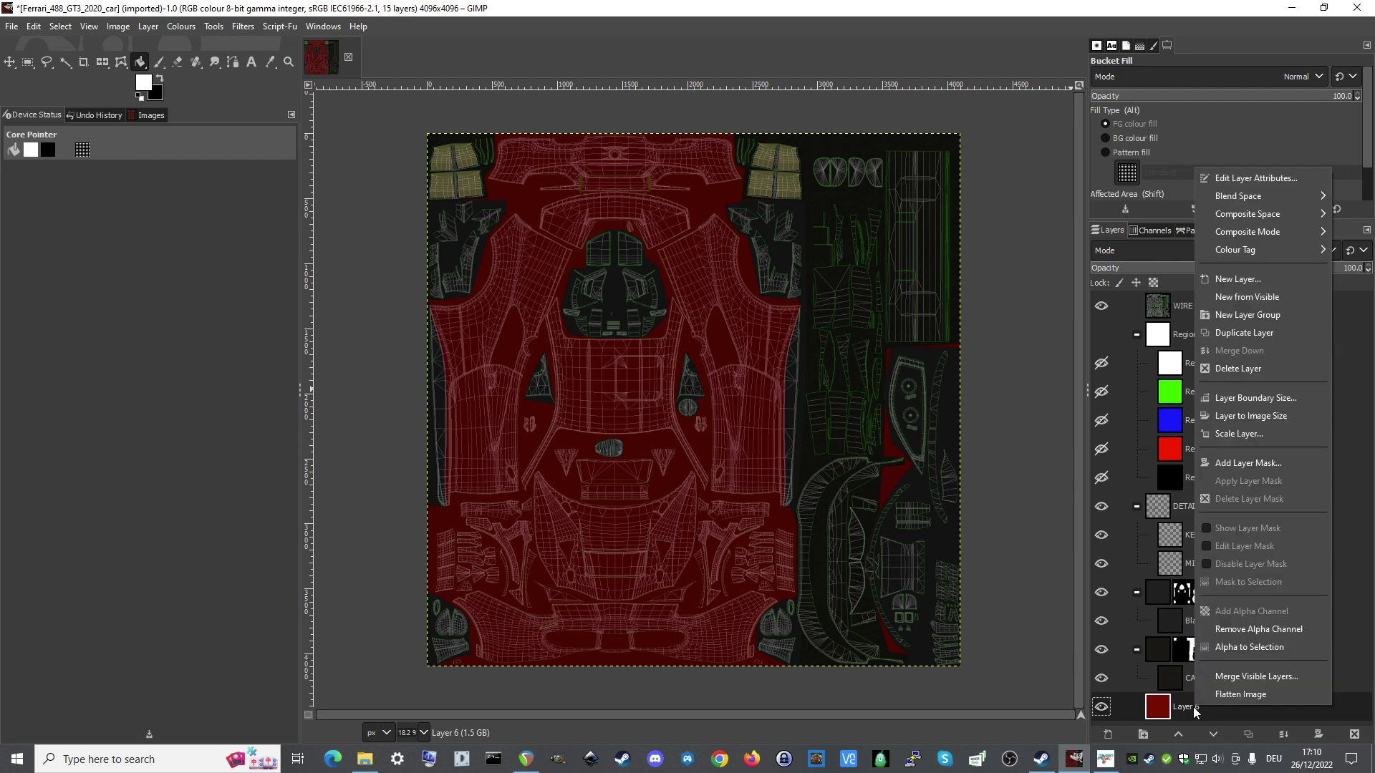
{"action": "left_click", "coordinate": [1235, 180]}
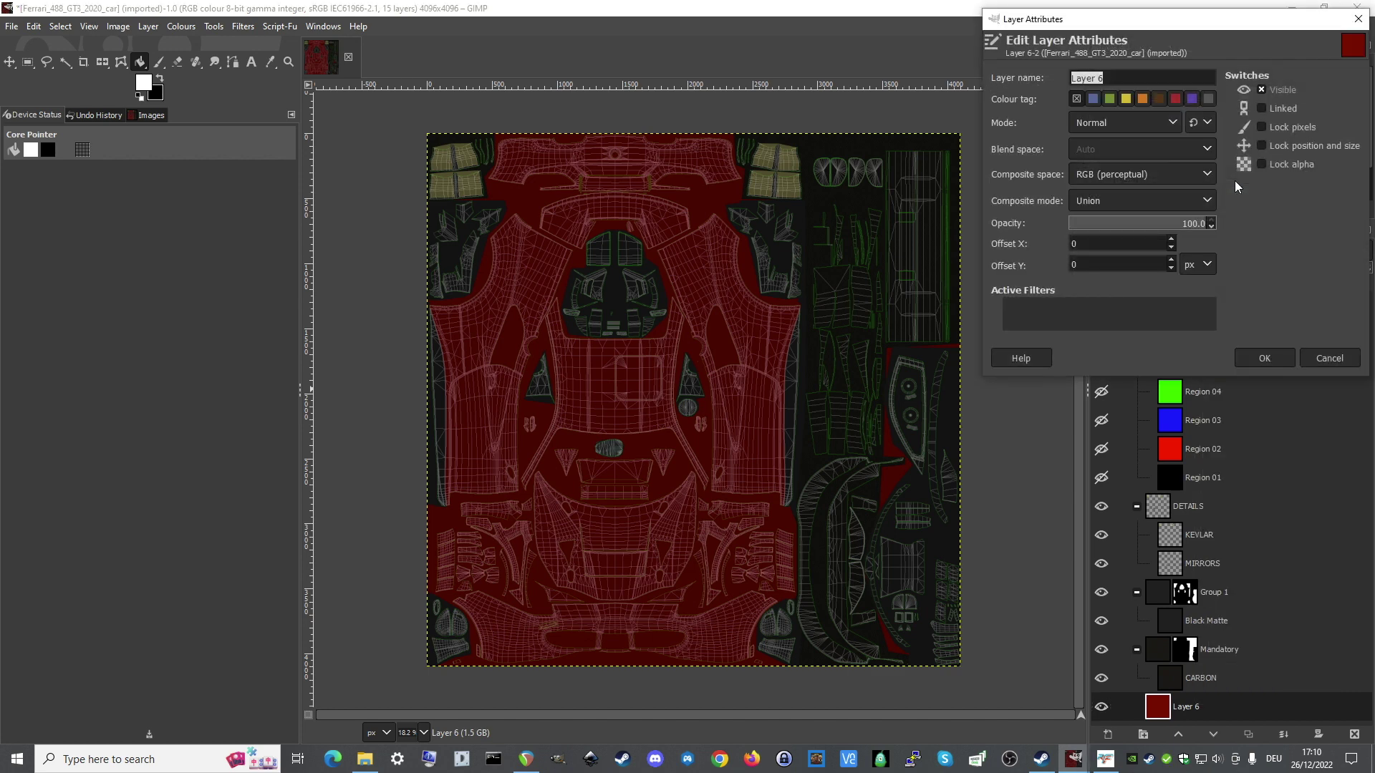
{"action": "type", "text": "basic paint"}
{"action": "key", "text": "Return"}
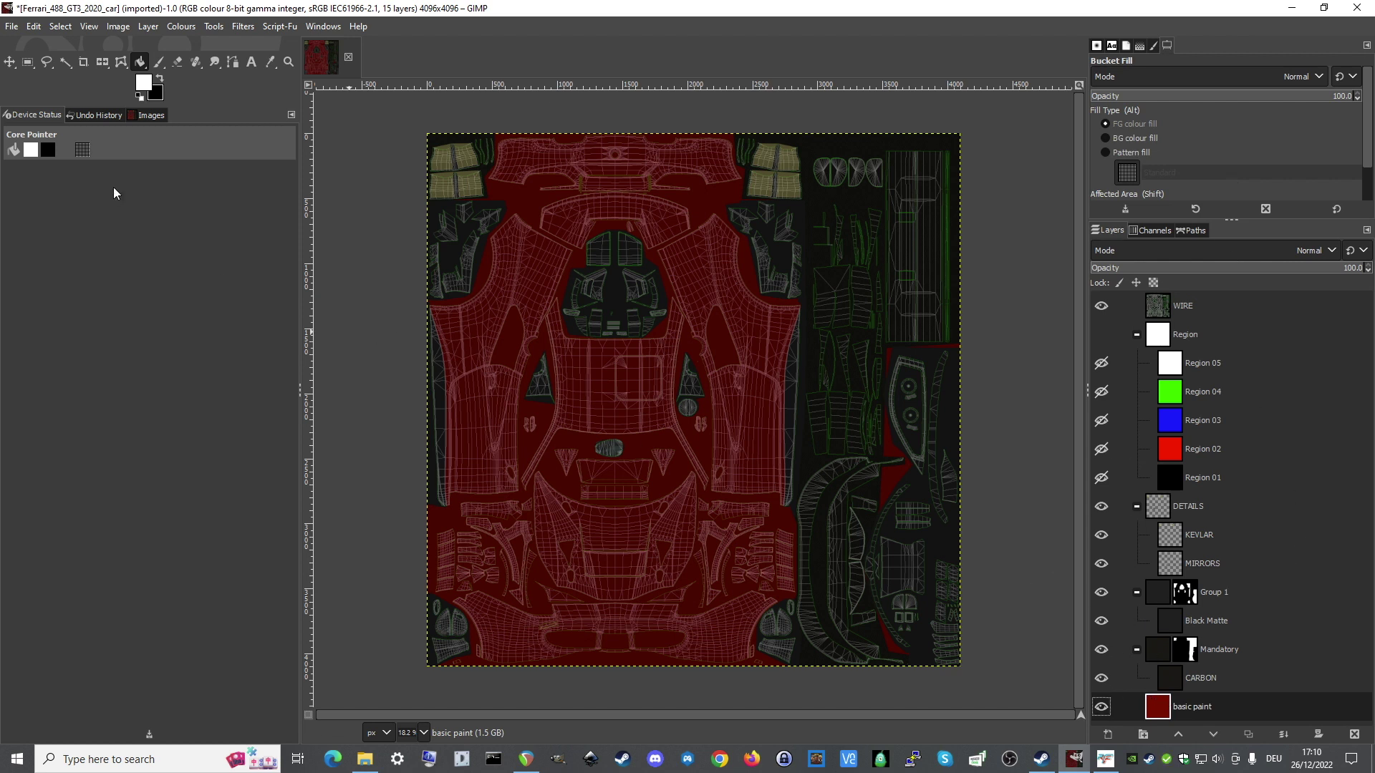
- Set the foreground colour to yellow c8ad00 and bucket-fill the basic paint layer with it
{"action": "left_click", "coordinate": [142, 86]}
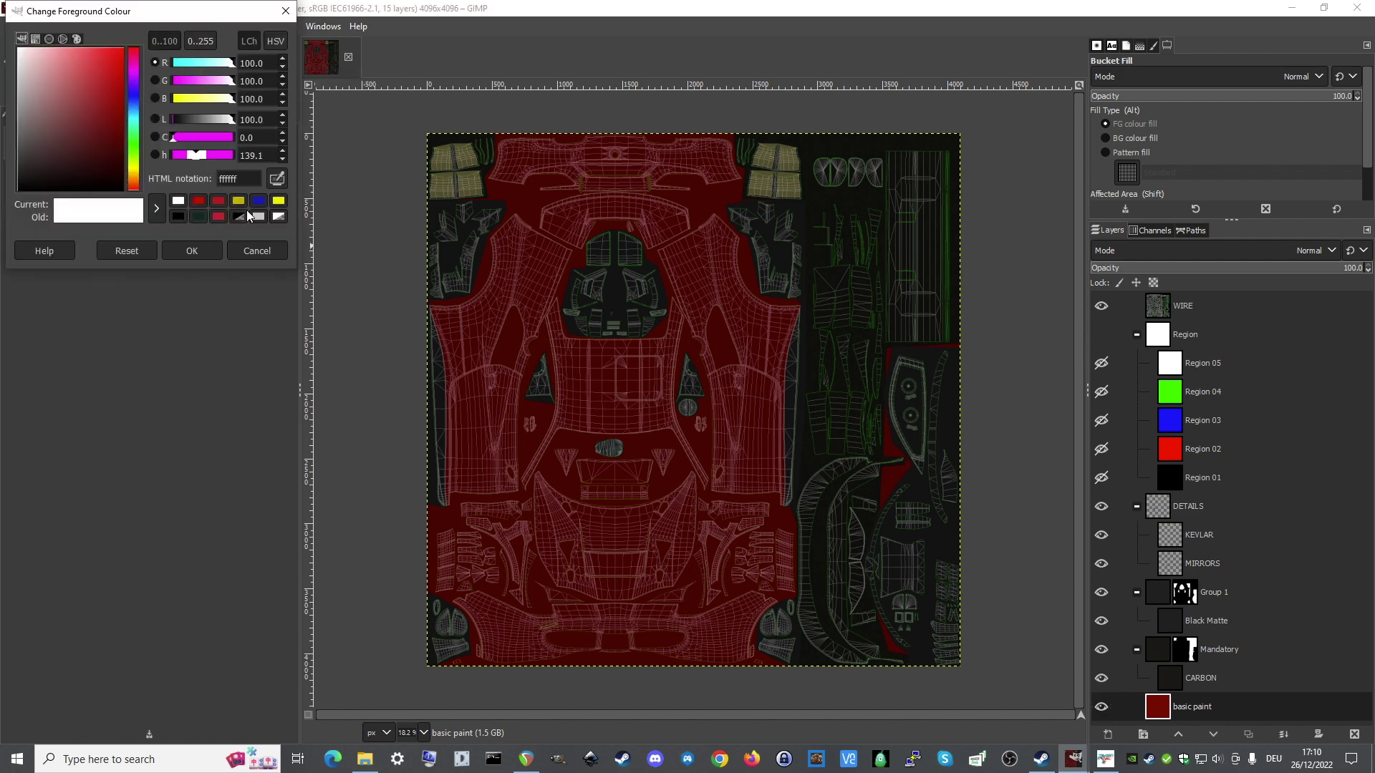
{"action": "left_click", "coordinate": [238, 202]}
{"action": "left_click", "coordinate": [191, 253]}
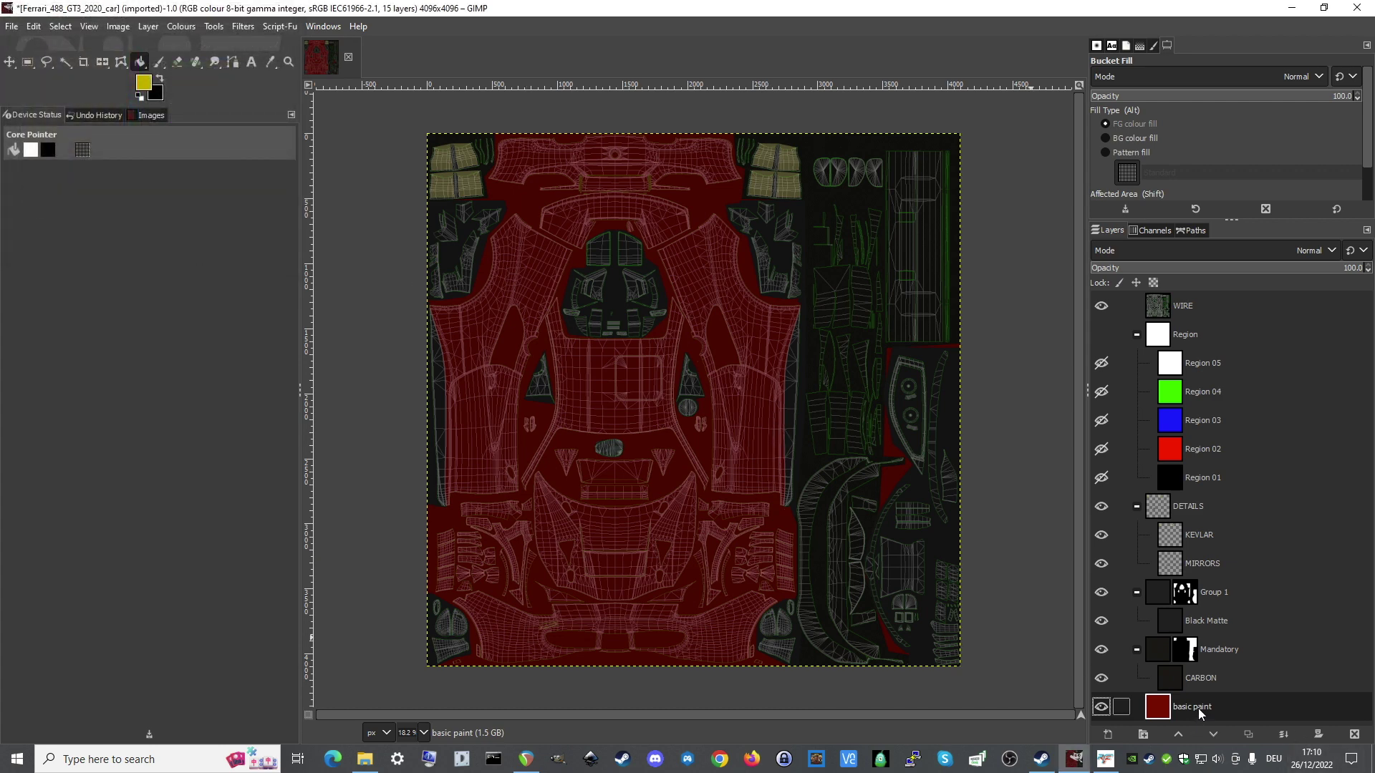
{"action": "left_click", "coordinate": [676, 473]}
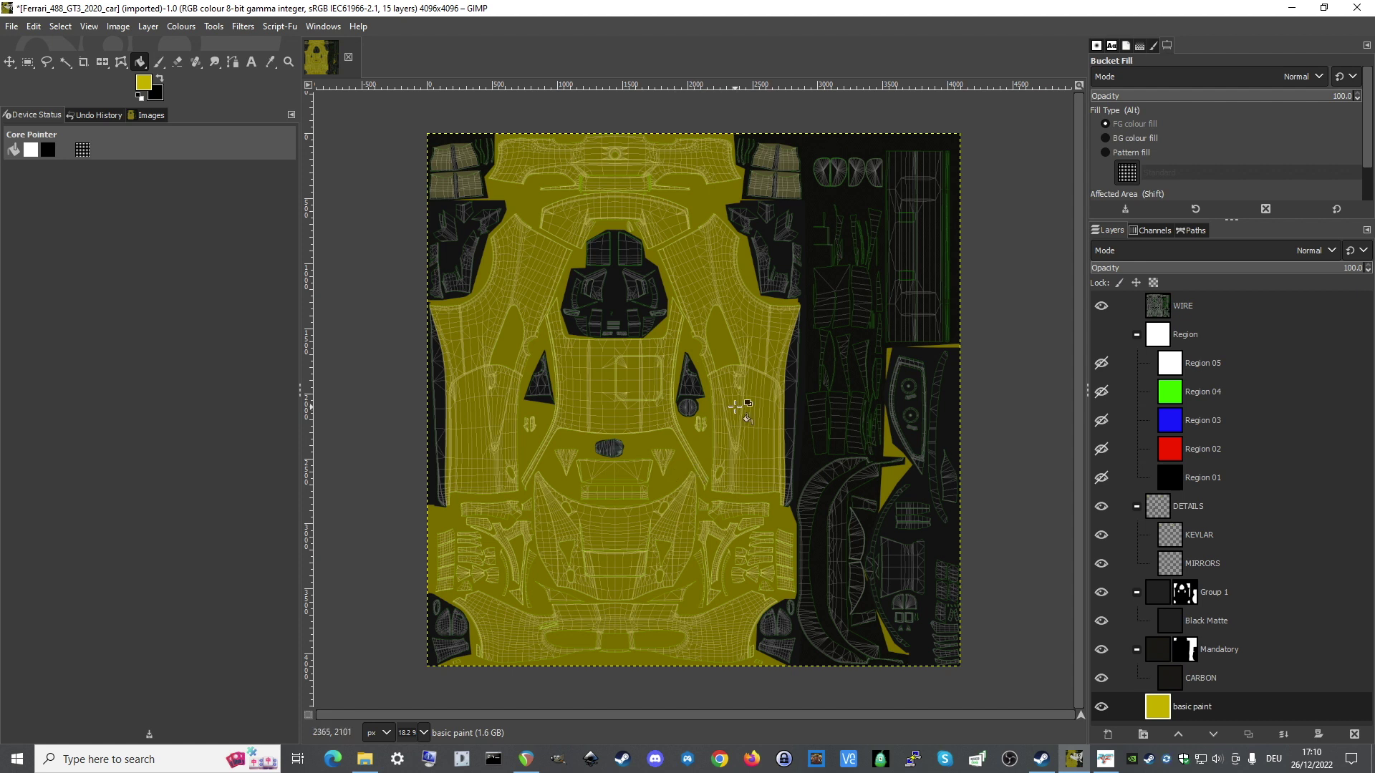
{"action": "right_click", "coordinate": [1194, 707]}
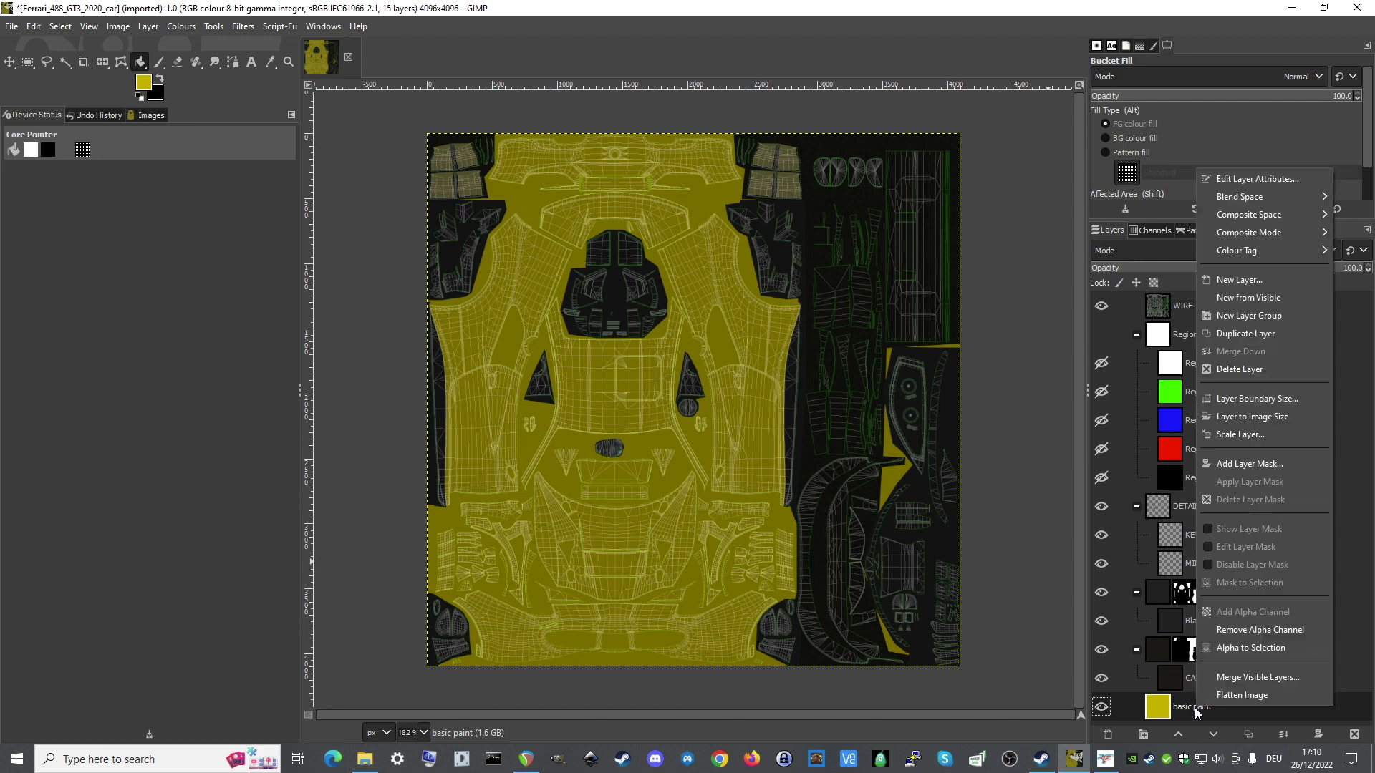
- Add a new layer named 'stripe' above the basic paint layer
{"action": "left_click", "coordinate": [1266, 465]}
{"action": "left_click", "coordinate": [1318, 587]}
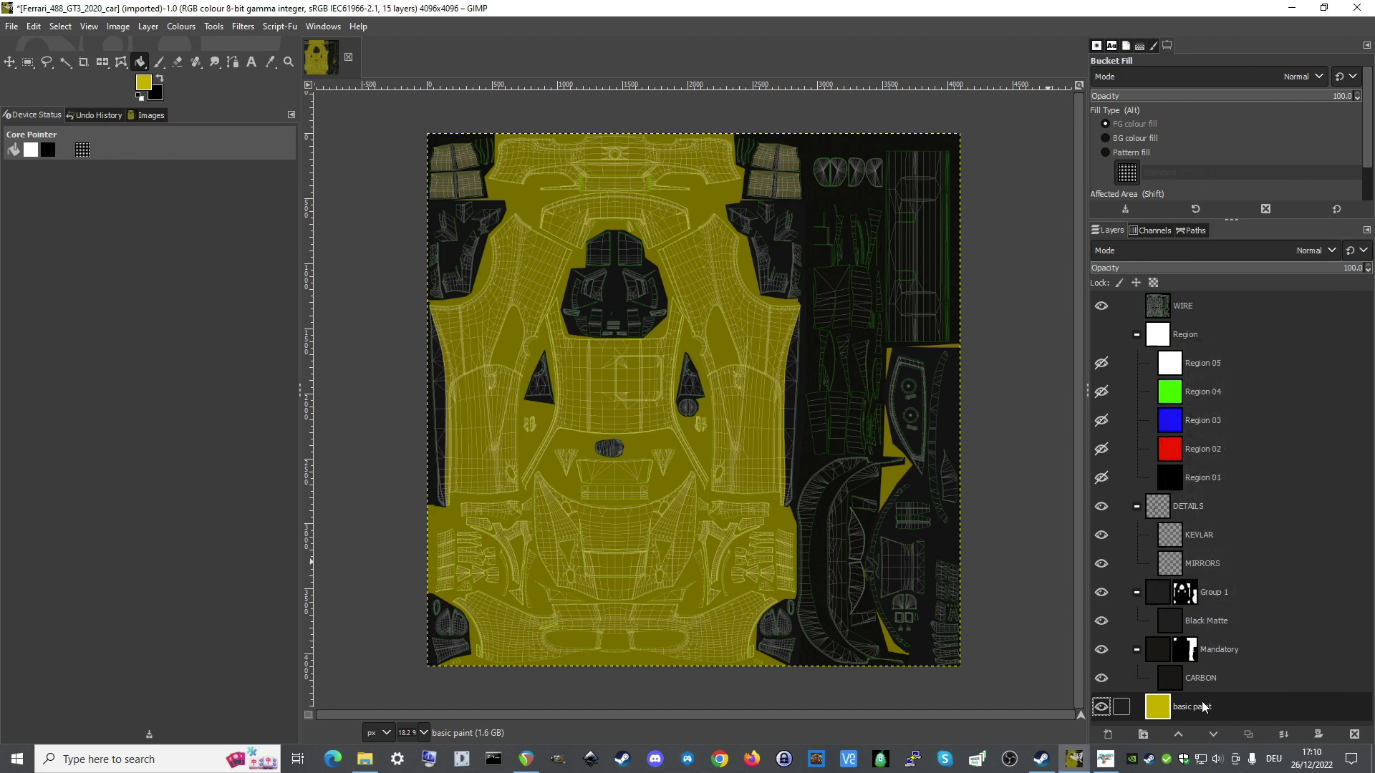
{"action": "right_click", "coordinate": [1205, 707]}
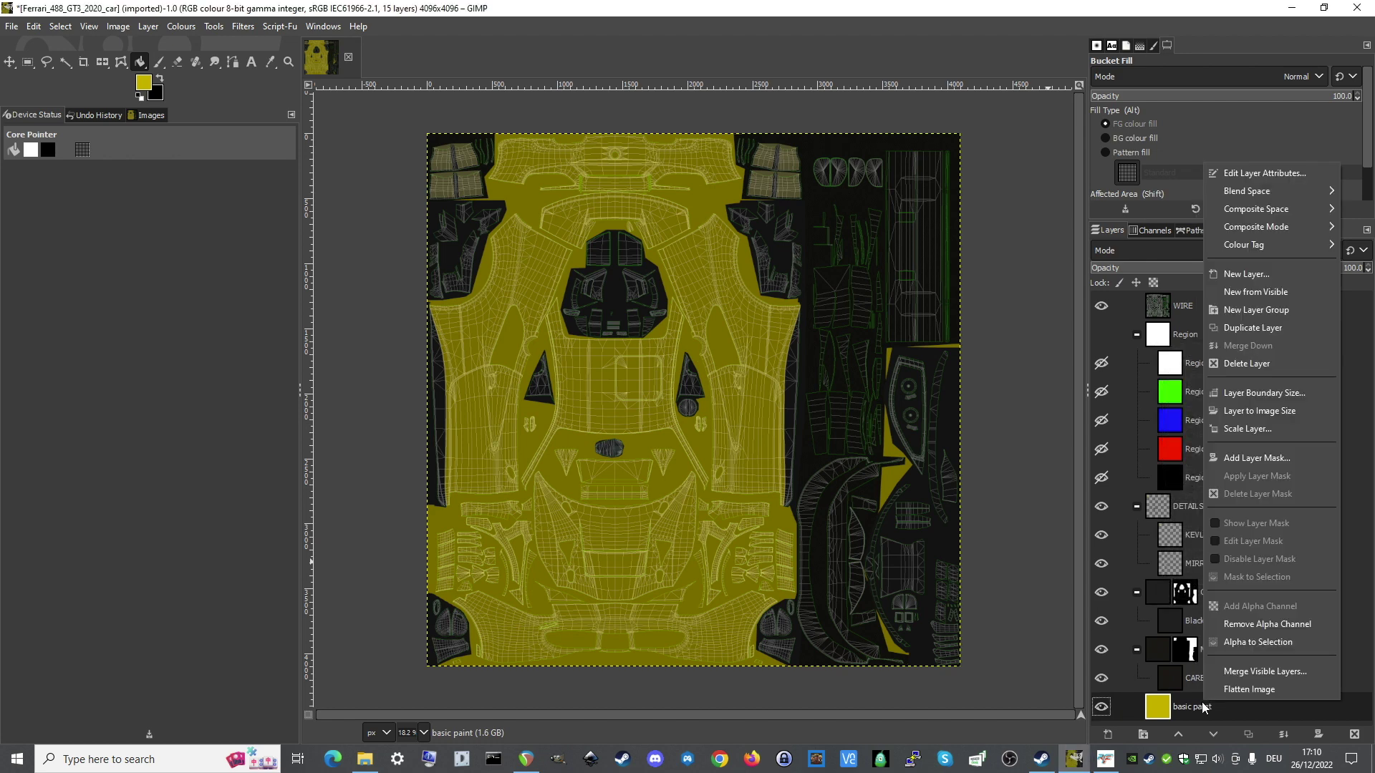
{"action": "left_click", "coordinate": [1248, 276]}
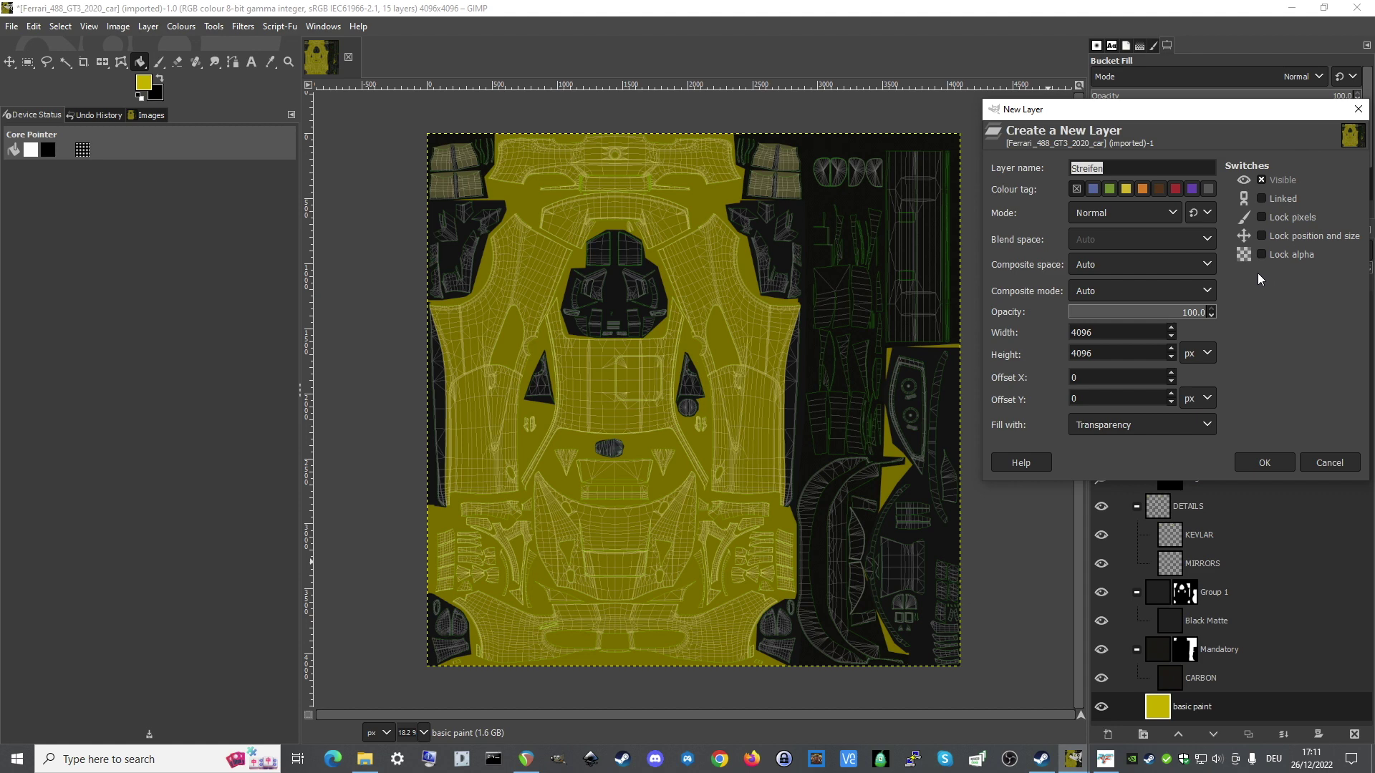
{"action": "type", "text": "stripe"}
{"action": "key", "text": "Return"}
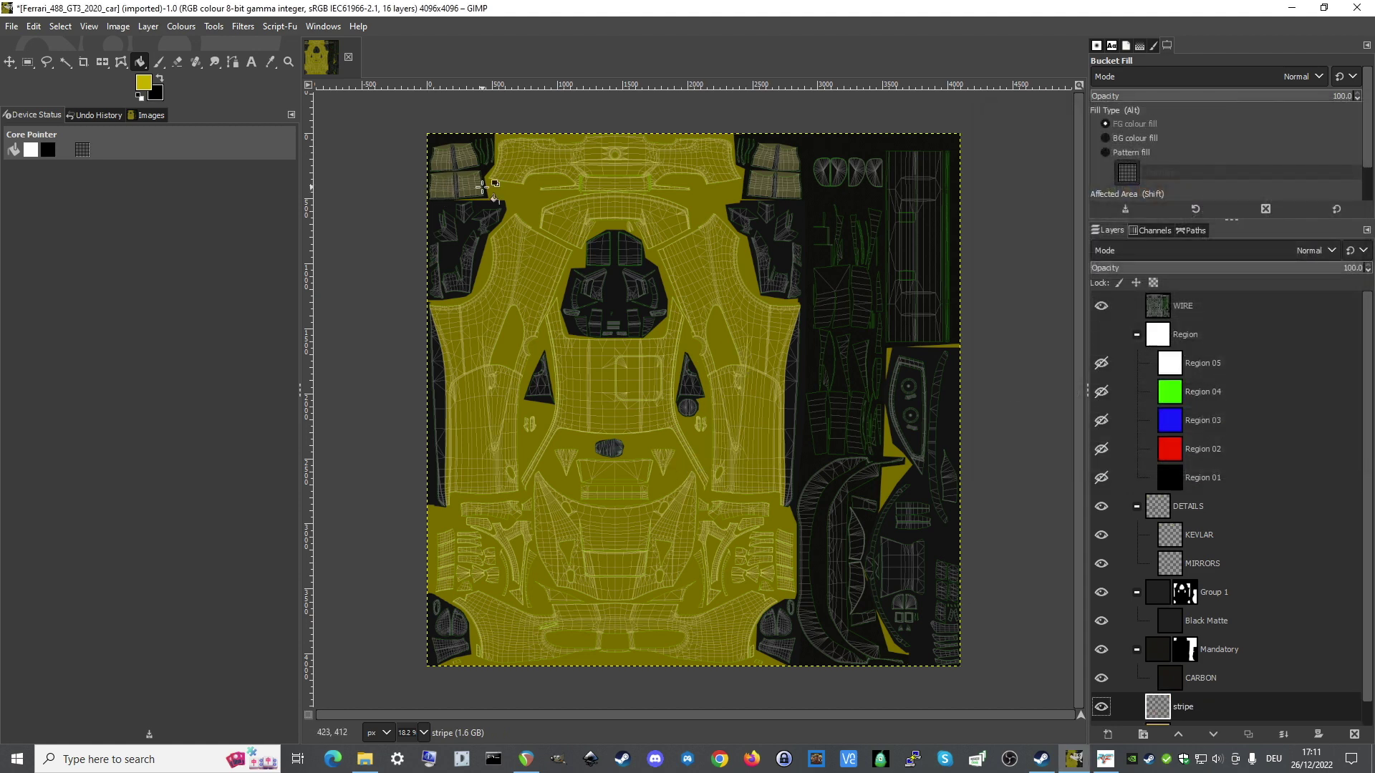
- Select a narrow vertical band down the texture's centre and fill it black
{"action": "left_click", "coordinate": [28, 66]}
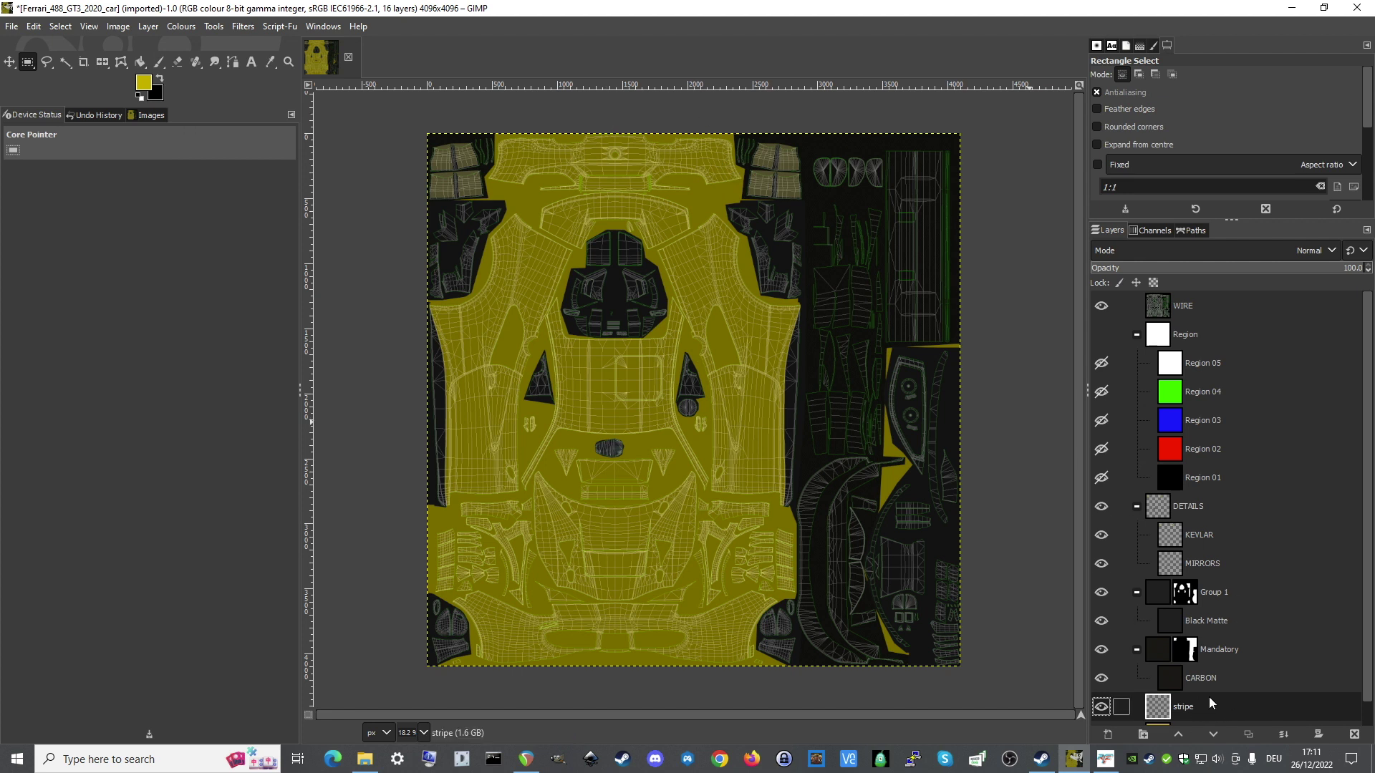
{"action": "scroll", "coordinate": [1206, 706], "scroll_direction": "down", "scroll_amount": 1}
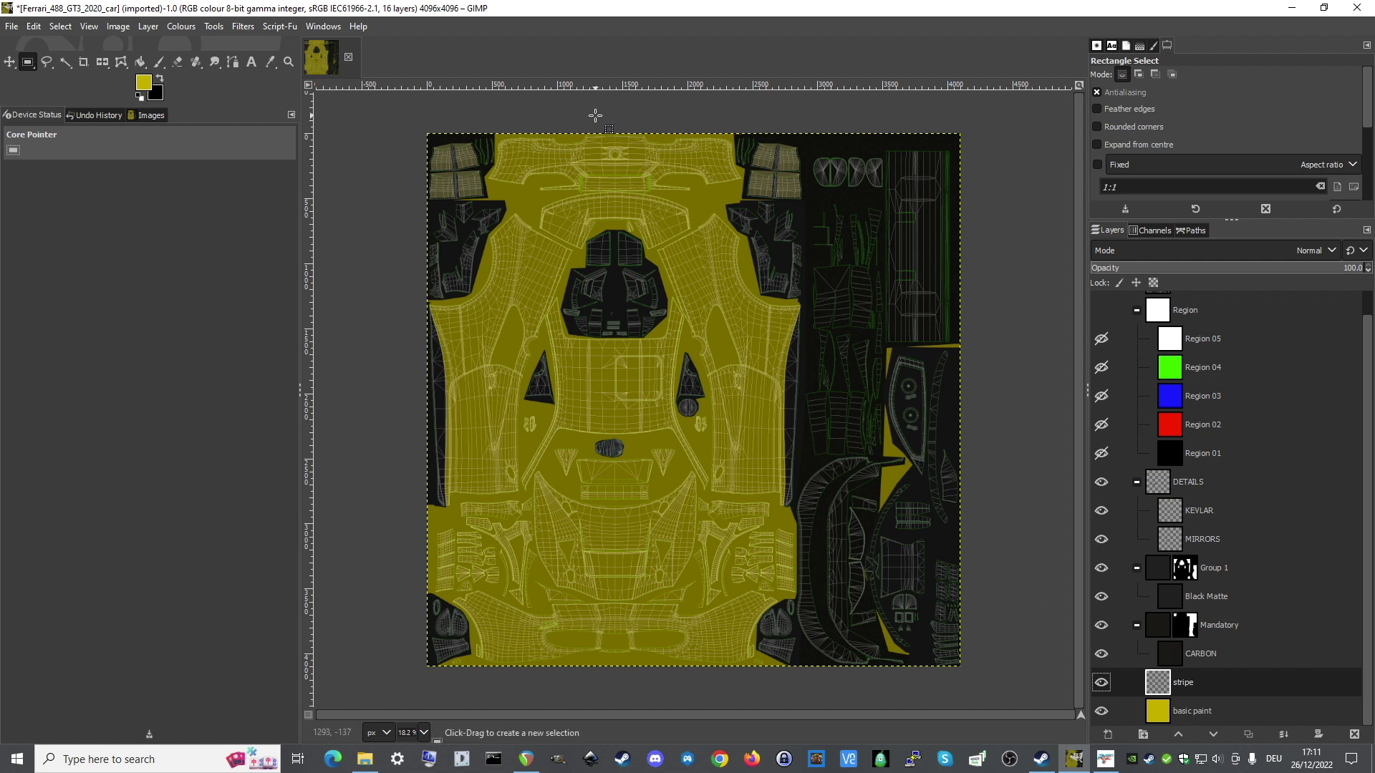
{"action": "left_click_drag", "start_coordinate": [595, 115], "coordinate": [635, 691]}
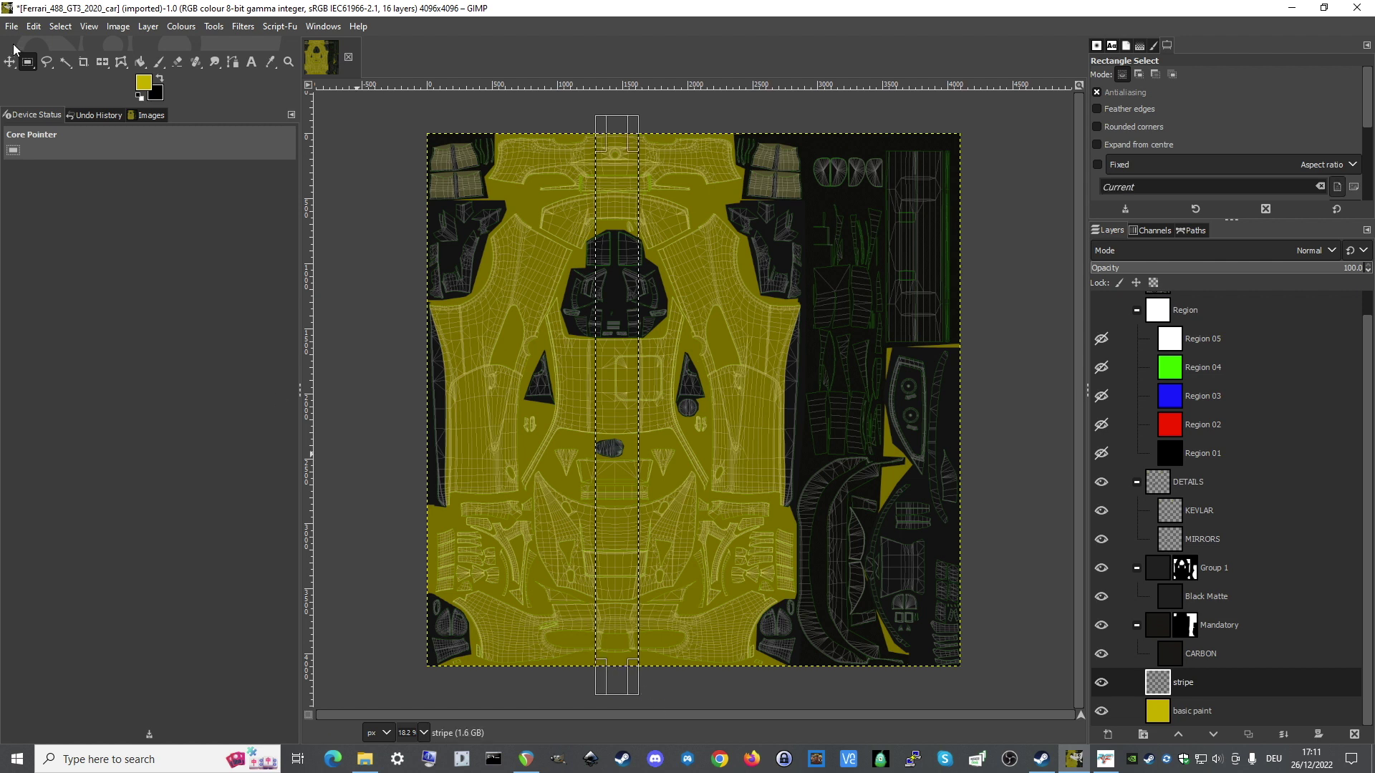
{"action": "left_click", "coordinate": [159, 78]}
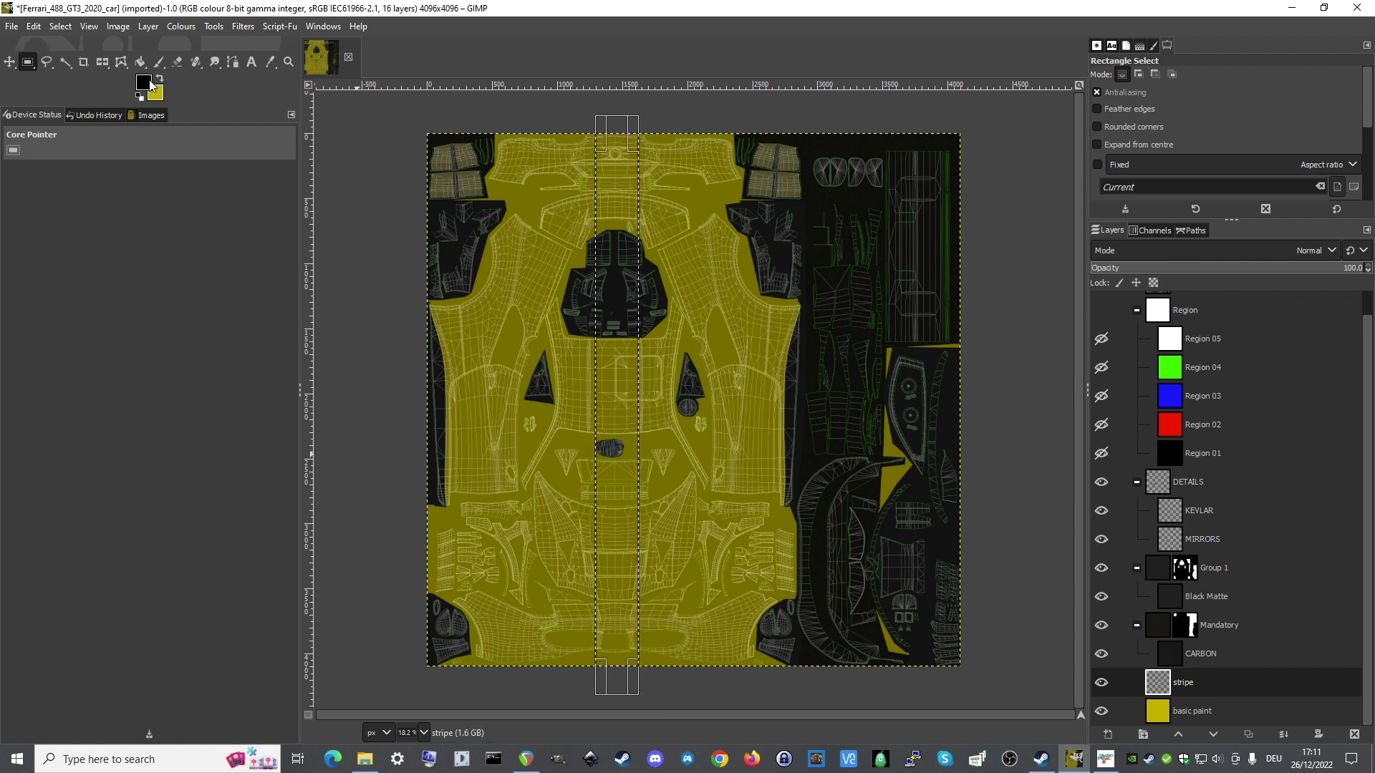
{"action": "left_click", "coordinate": [141, 63]}
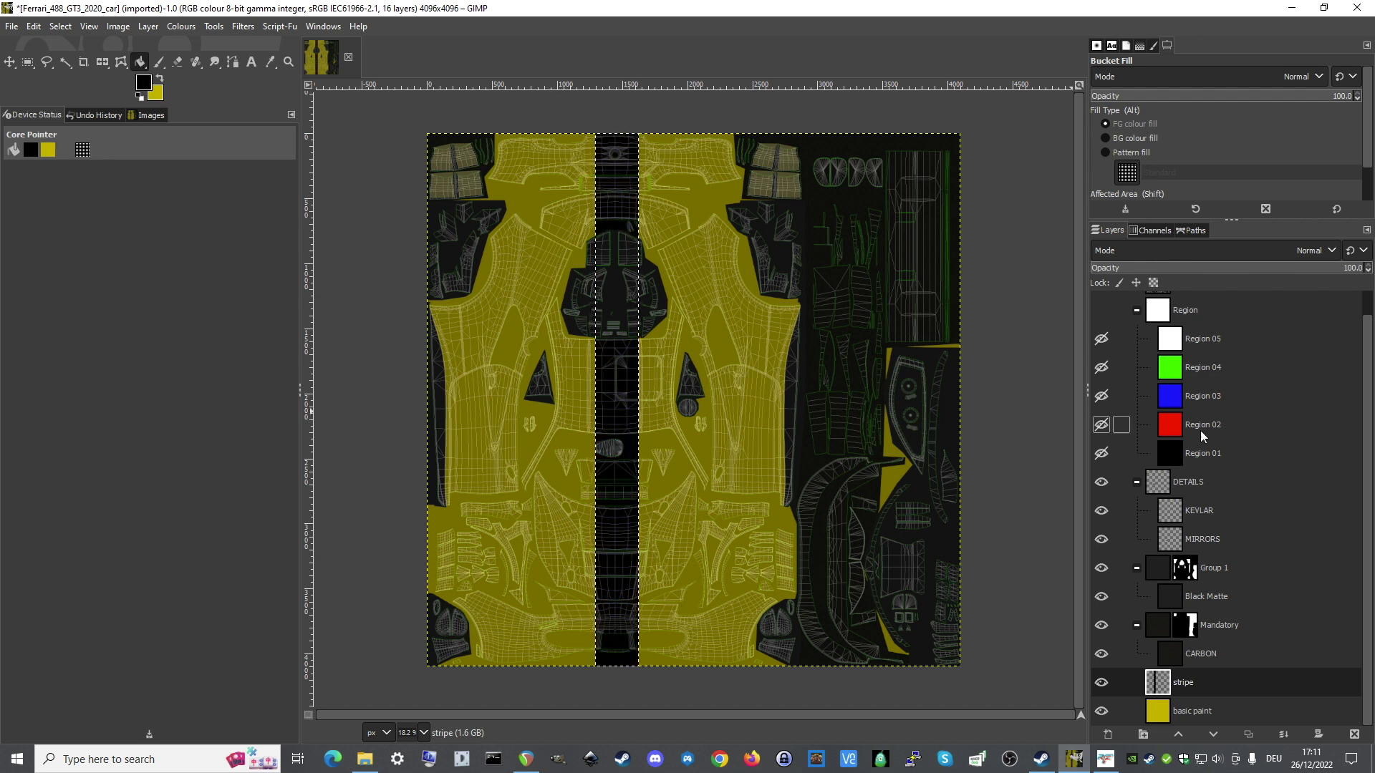
{"action": "scroll", "coordinate": [1201, 434], "scroll_direction": "up", "scroll_amount": 1}
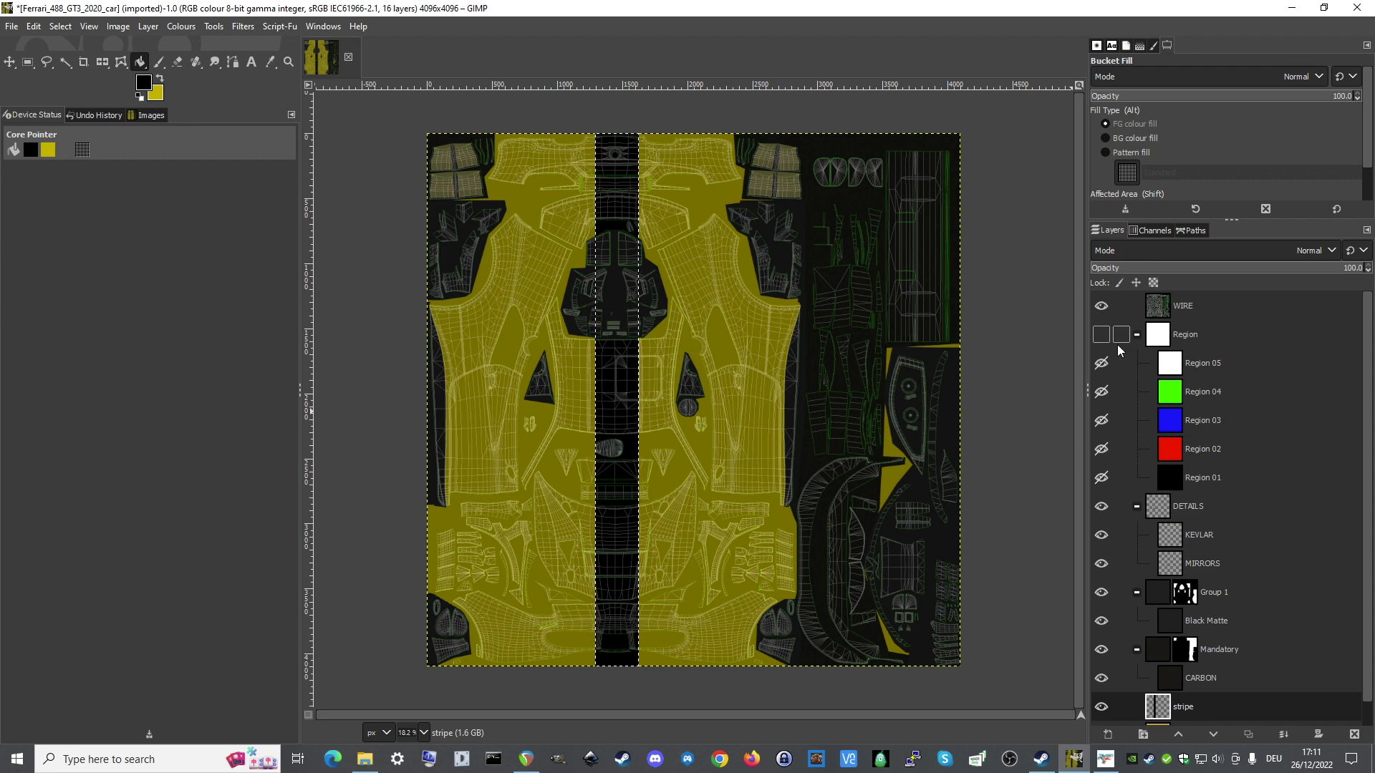
- Hide the WIRE overlay and flatten the stripe and basic paint layers together
{"action": "left_click", "coordinate": [1101, 305]}
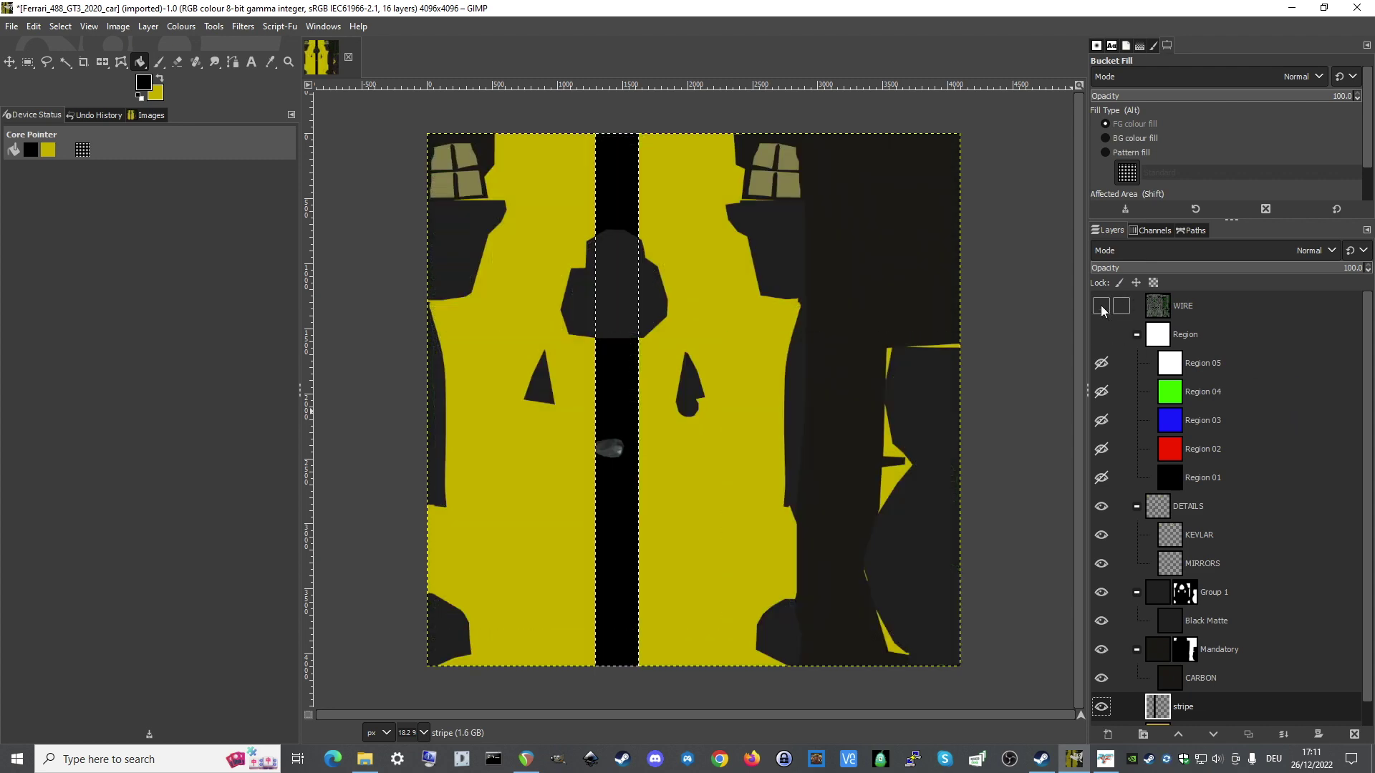
{"action": "right_click", "coordinate": [1218, 702]}
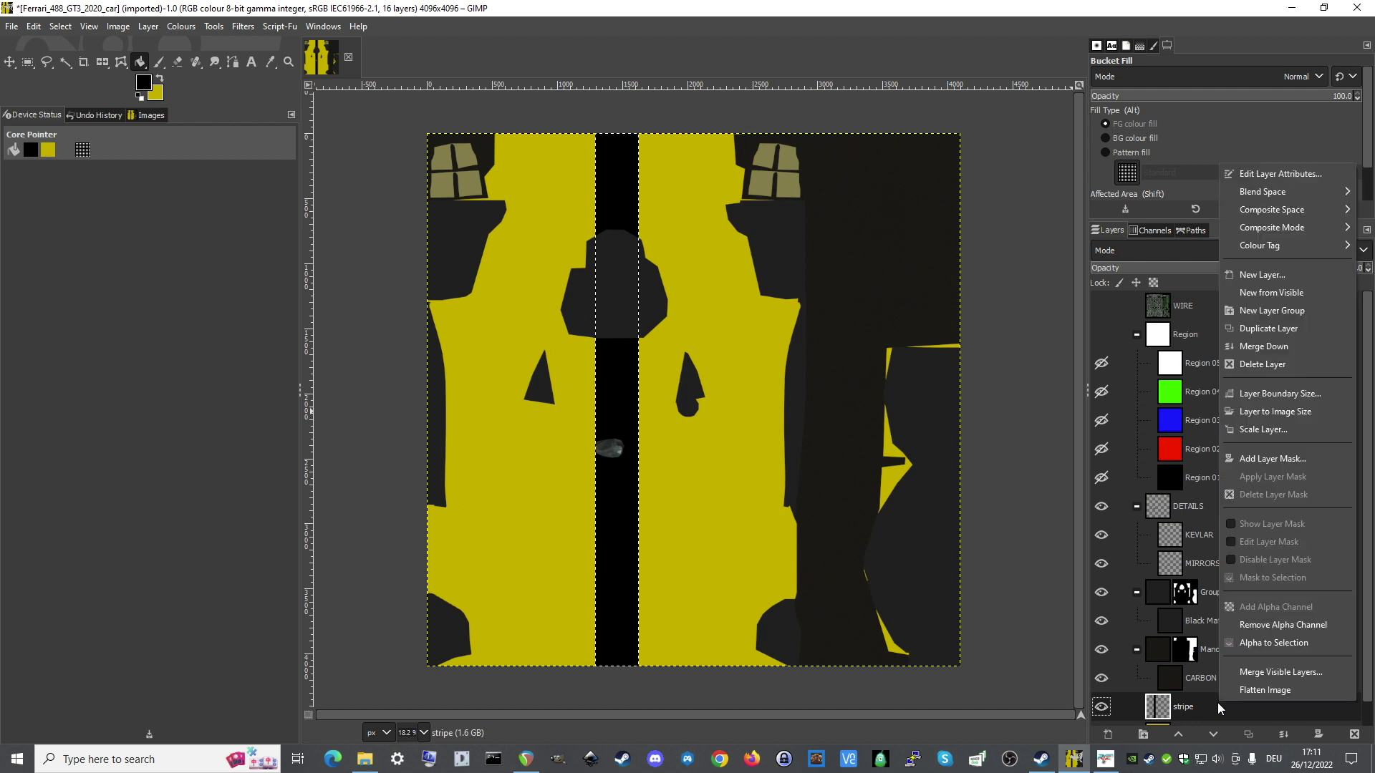
{"action": "left_click", "coordinate": [1233, 692]}
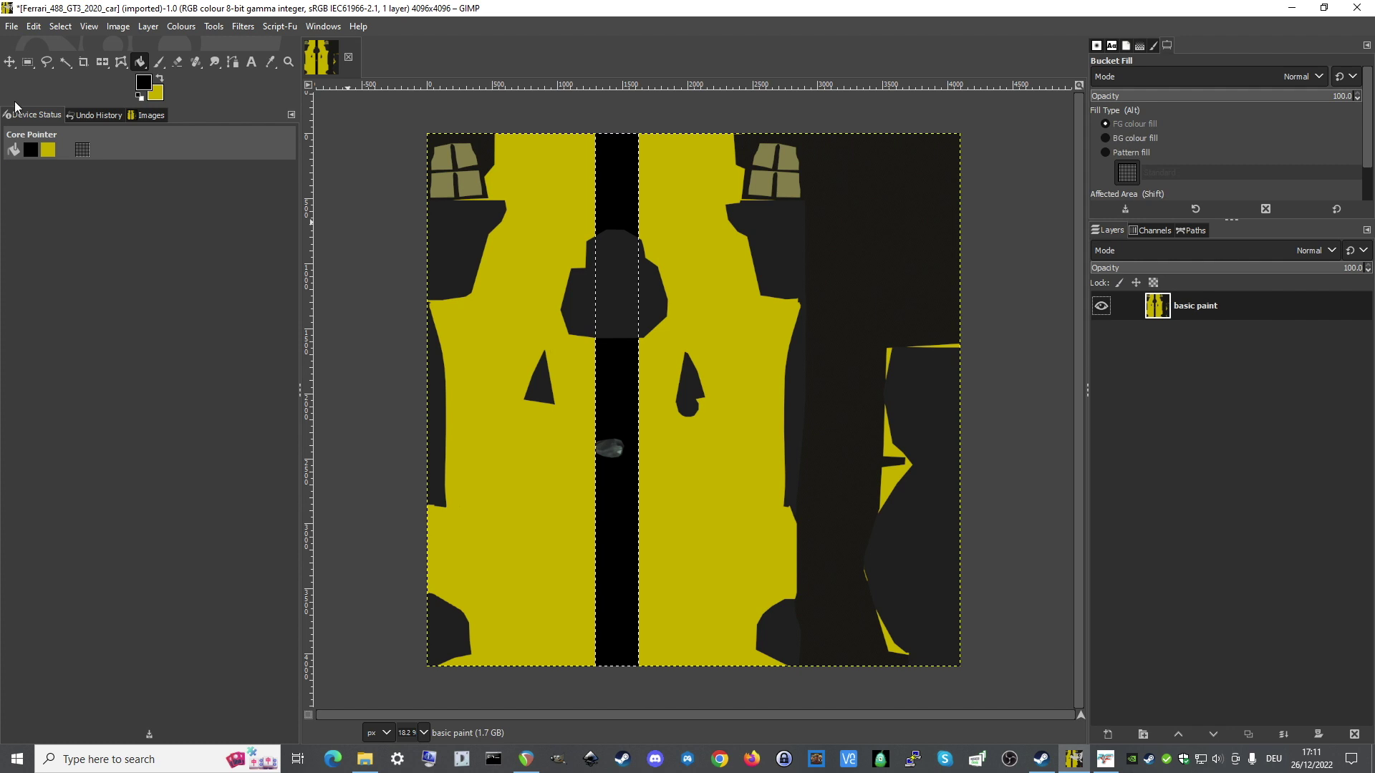
- Start Export As and browse from steamapps into common/rFactor 2
{"action": "left_click", "coordinate": [12, 28]}
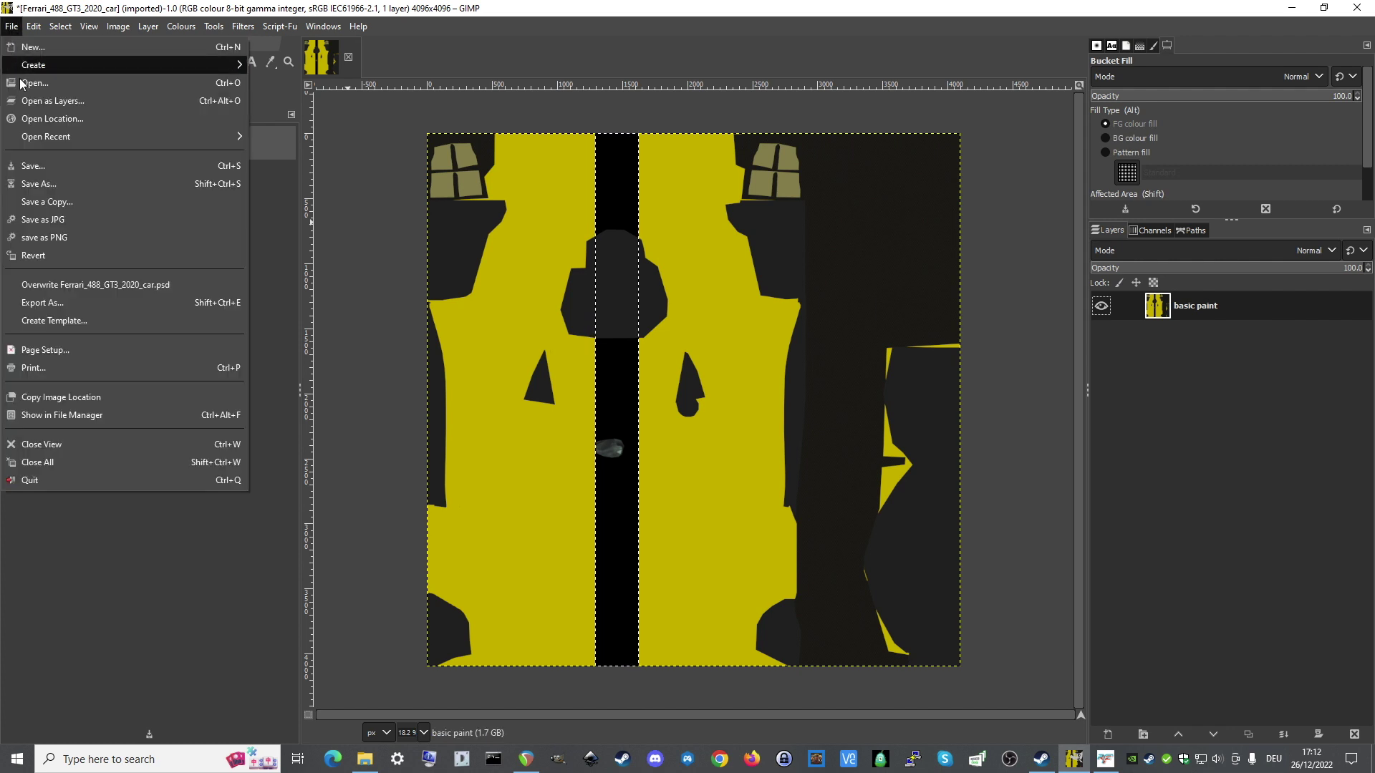
{"action": "left_click", "coordinate": [40, 304]}
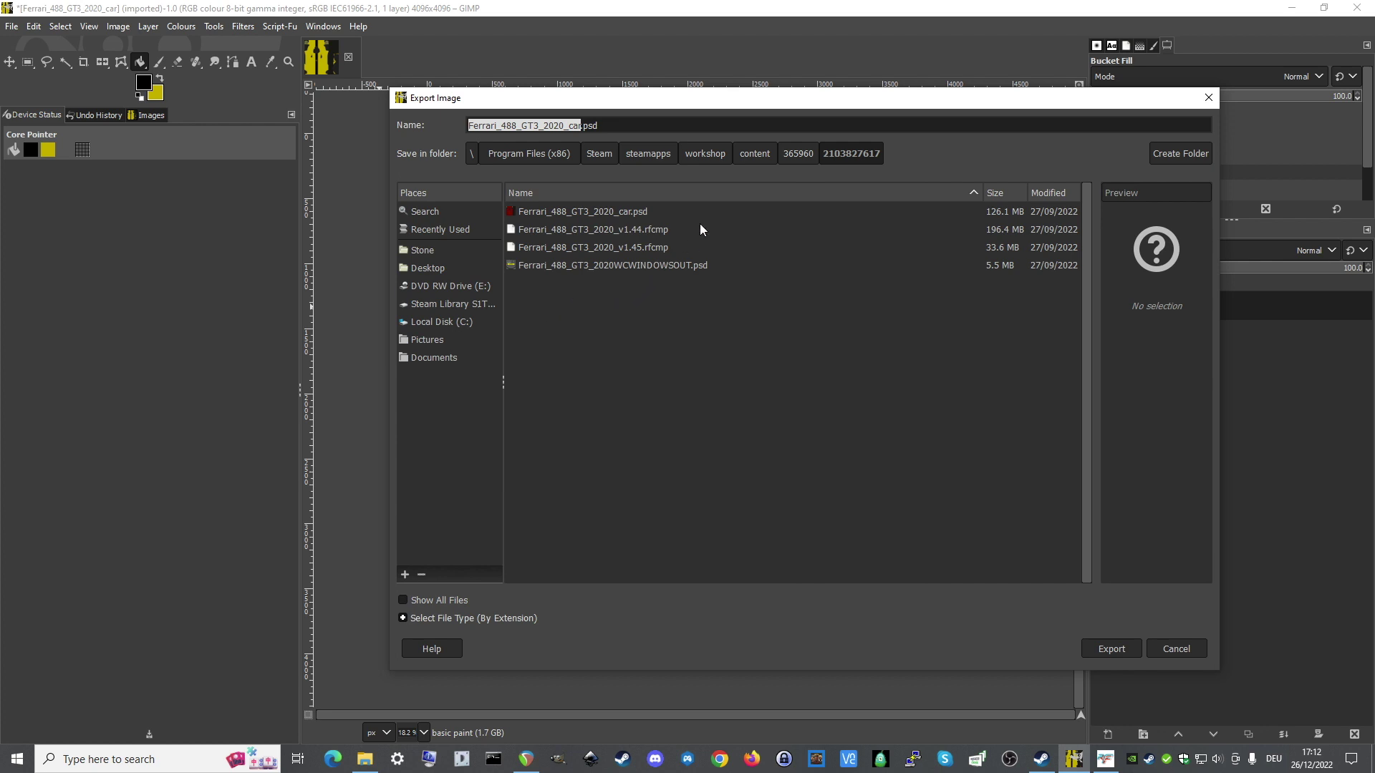
{"action": "left_click", "coordinate": [651, 152]}
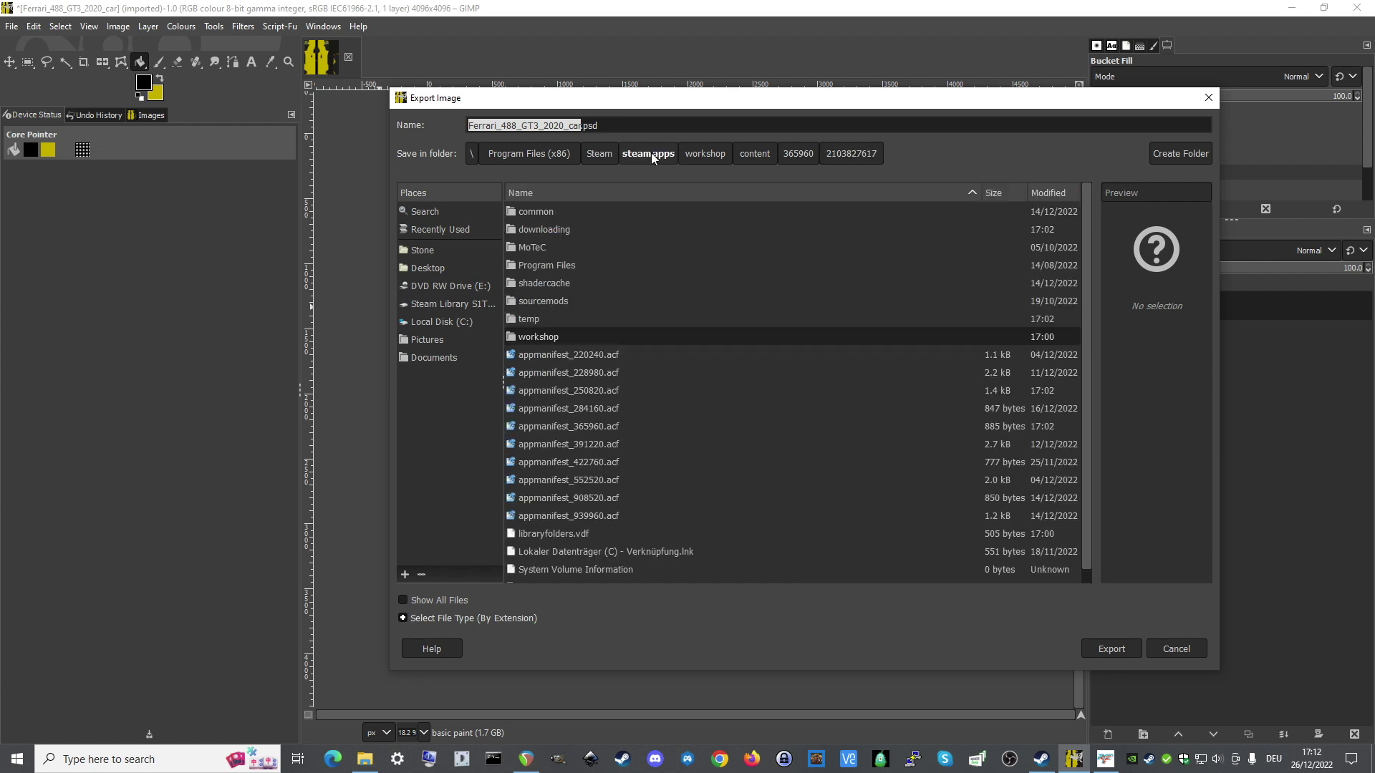
{"action": "double_click", "coordinate": [535, 213]}
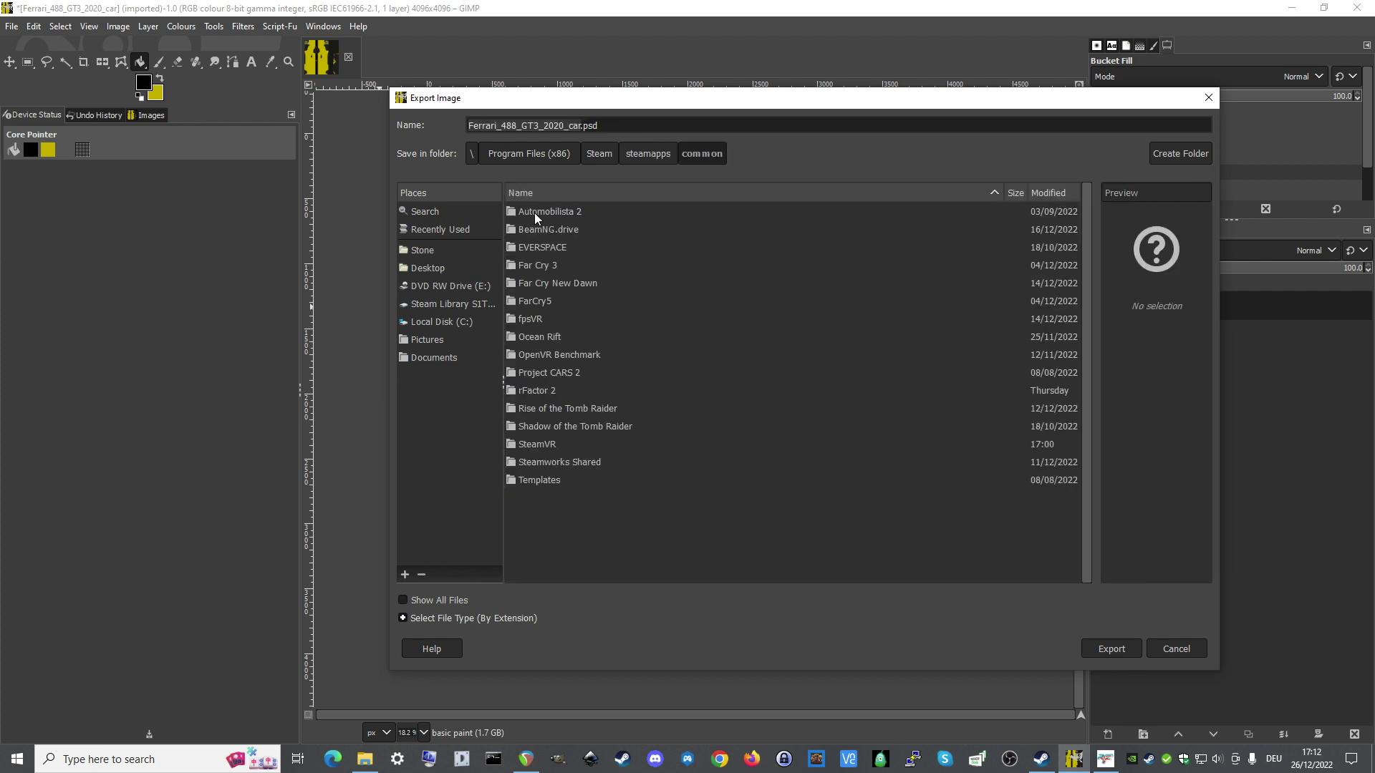
{"action": "double_click", "coordinate": [541, 390]}
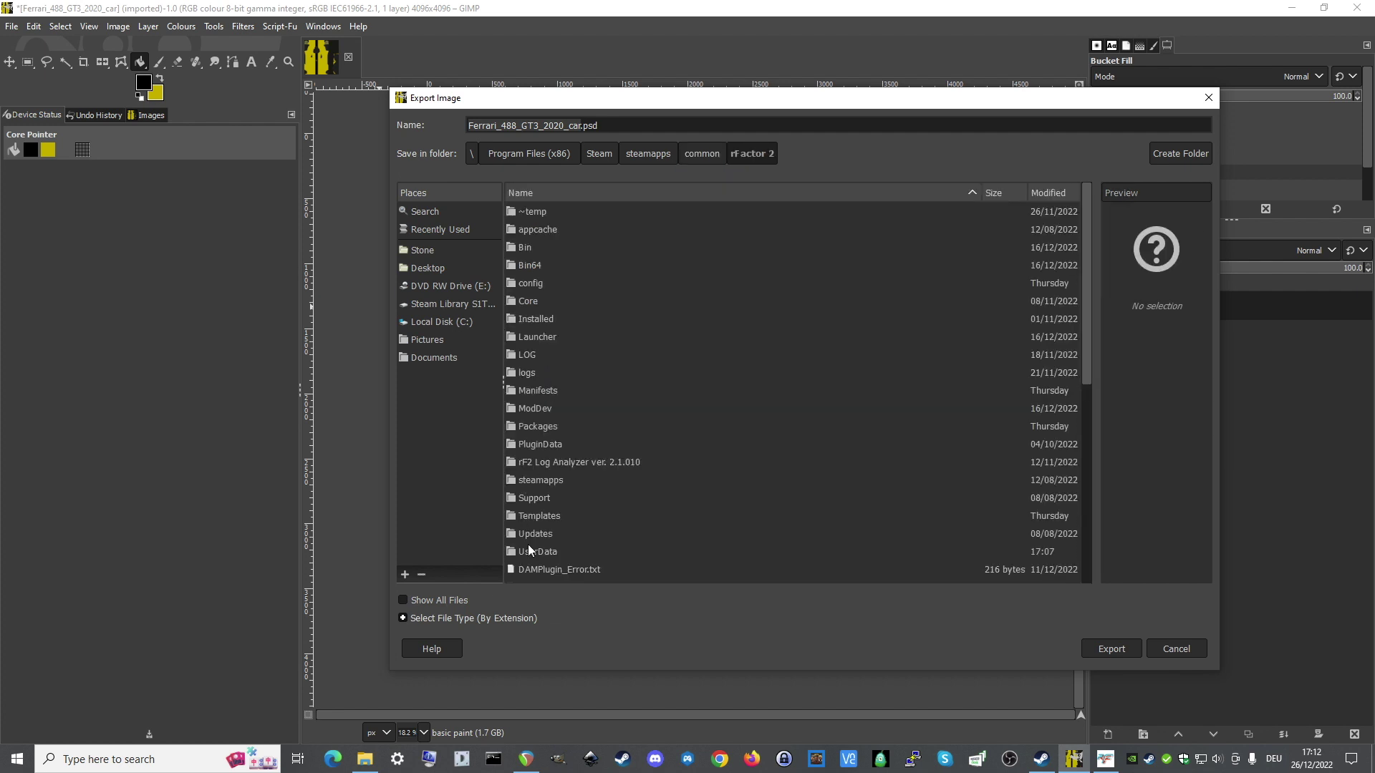
- Go into UserData/player/Settings/Ferrari_488_GT3_2020/F488GT3_93DFEB5C77 and export as alttut.dds
{"action": "double_click", "coordinate": [529, 549]}
{"action": "double_click", "coordinate": [533, 271]}
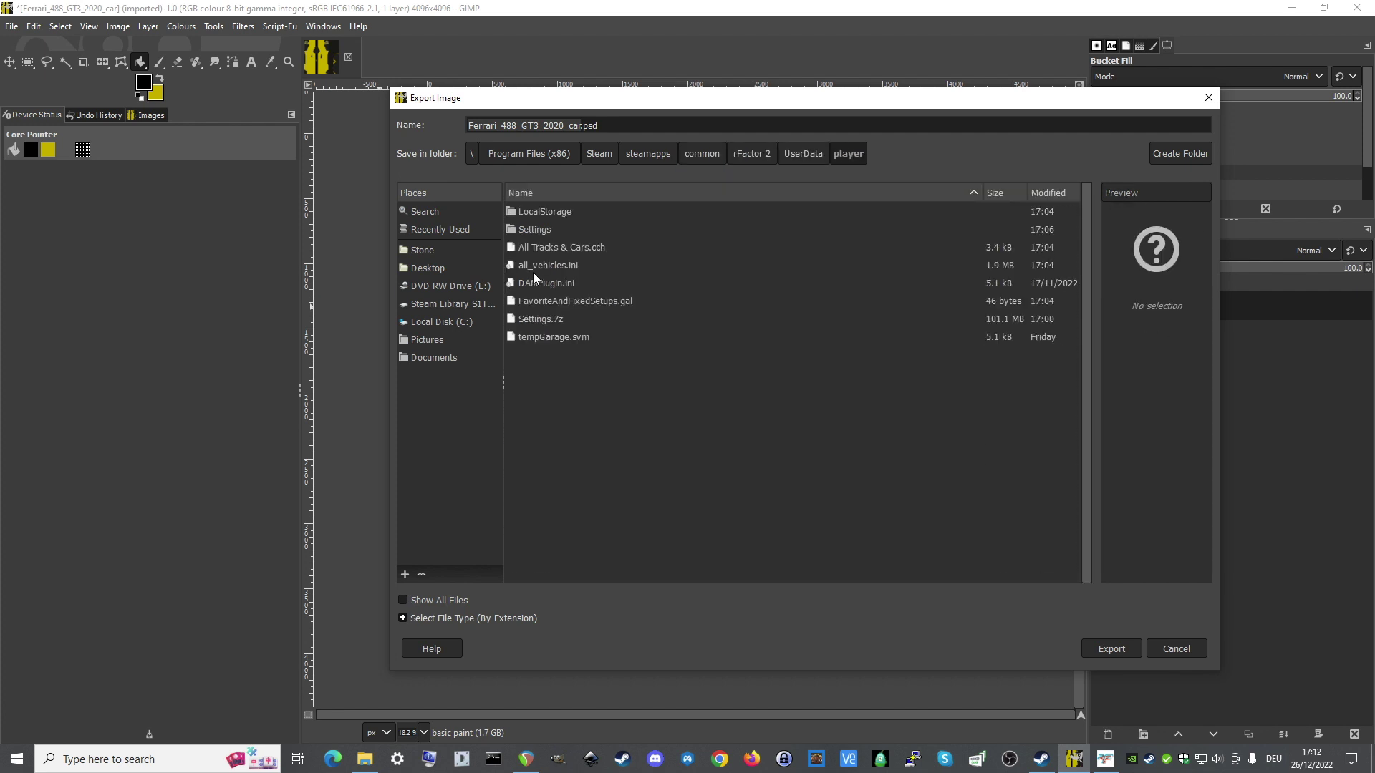
{"action": "double_click", "coordinate": [544, 233]}
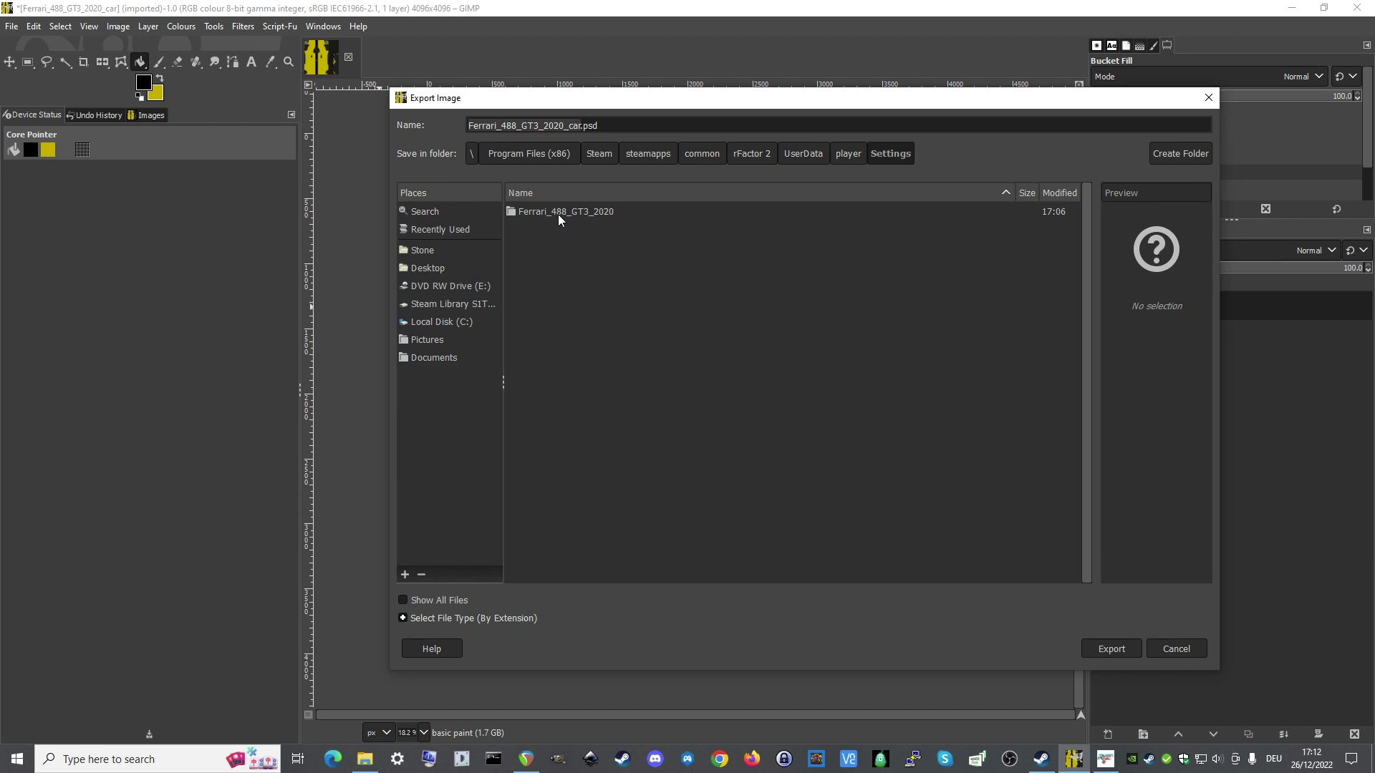
{"action": "double_click", "coordinate": [557, 213]}
{"action": "double_click", "coordinate": [560, 214]}
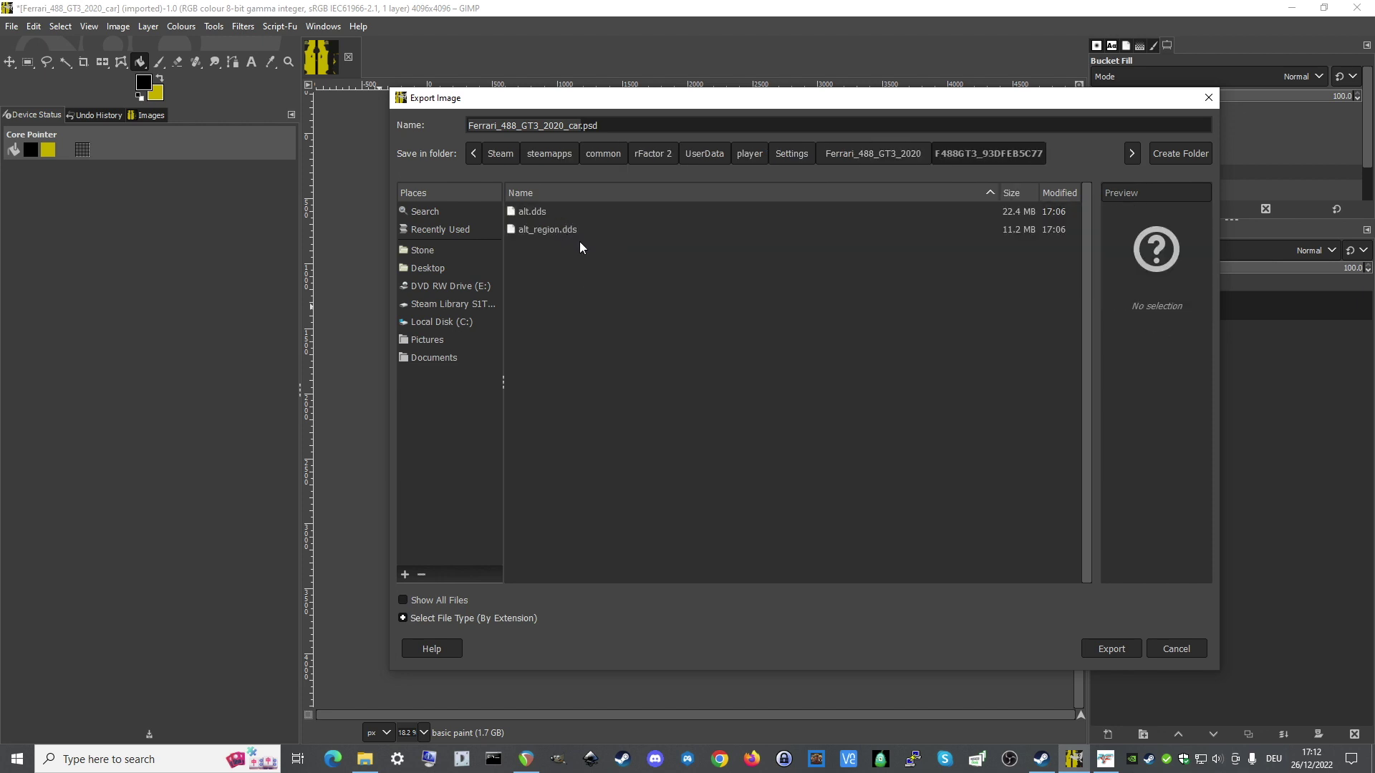
{"action": "left_click_drag", "start_coordinate": [615, 127], "coordinate": [454, 118]}
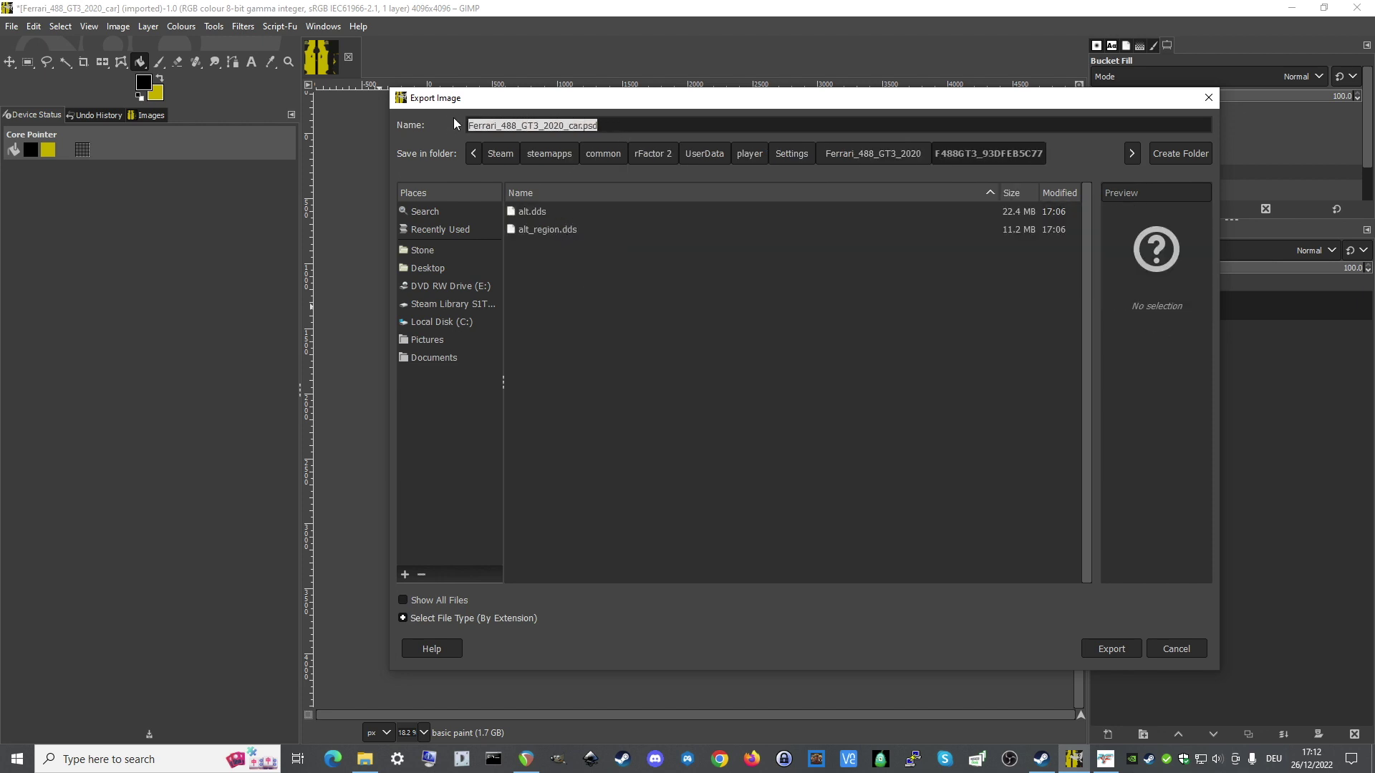
{"action": "type", "text": "altttut"}
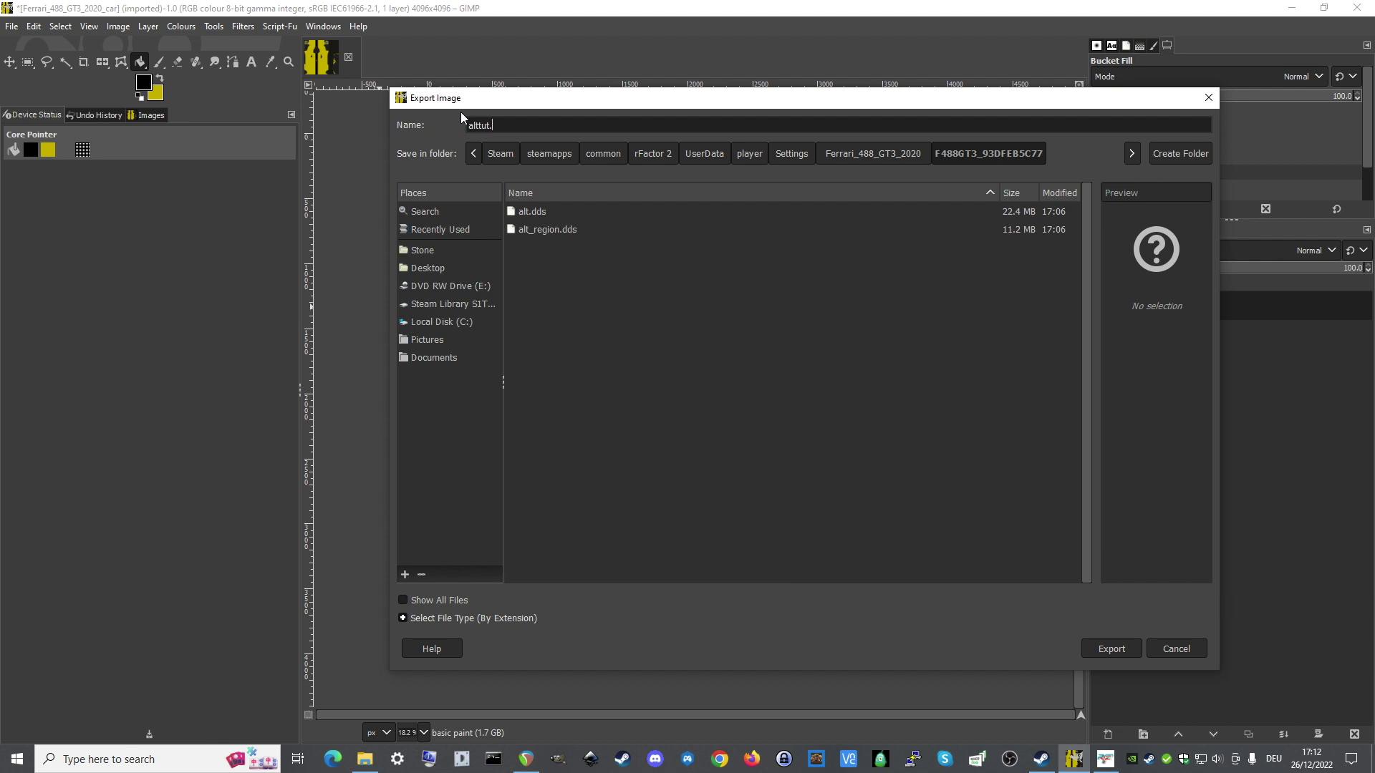
{"action": "type", "text": ".dds"}
{"action": "key", "text": "Return"}
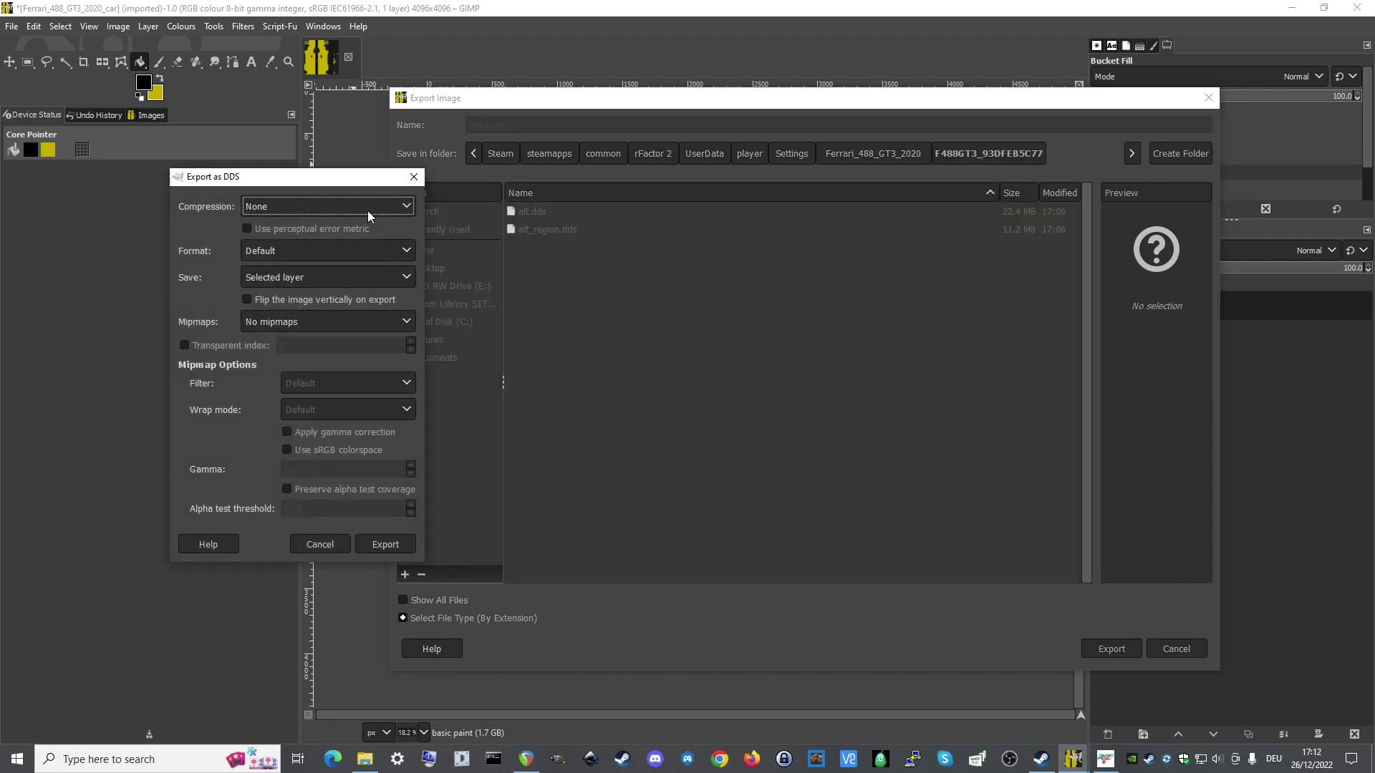
- Export the DDS with BC3 / DXT5 compression and generated mipmaps
{"action": "left_click", "coordinate": [351, 205]}
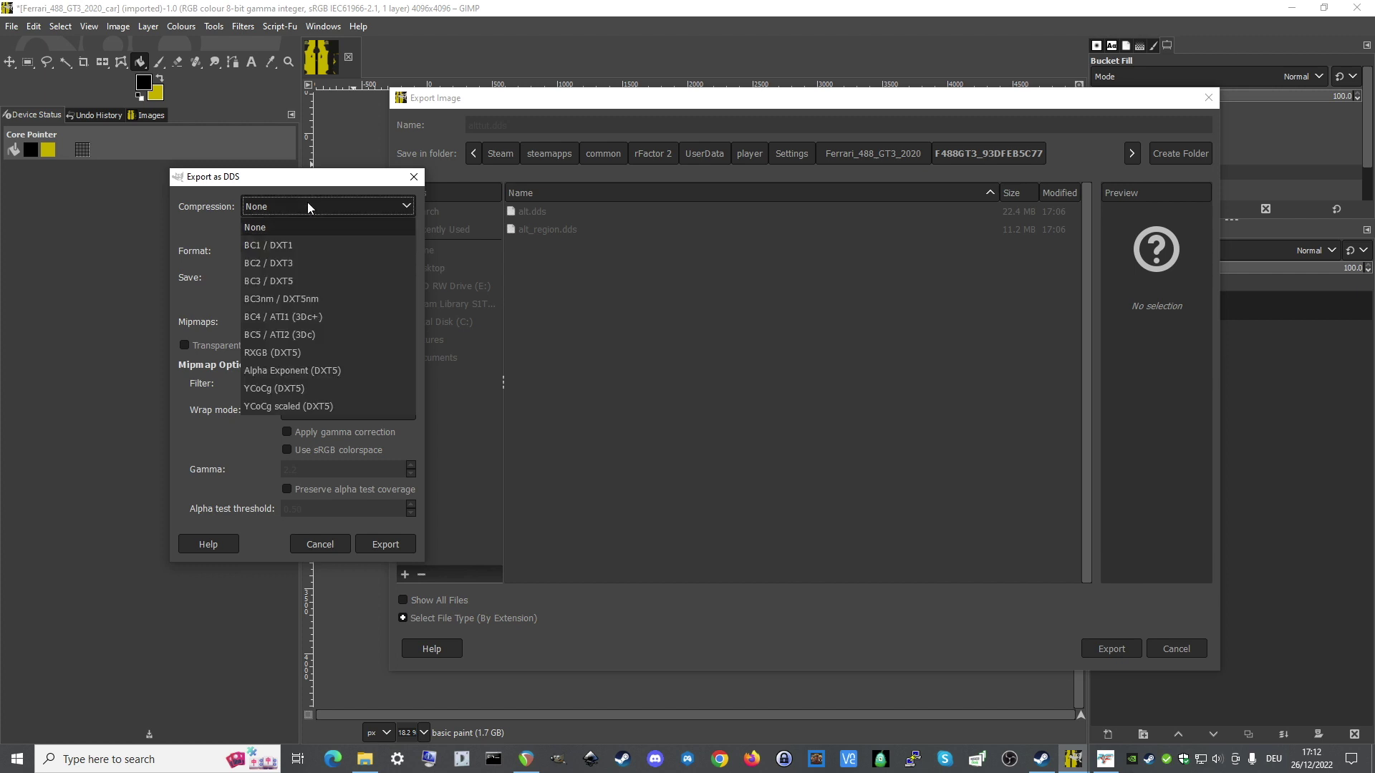
{"action": "left_click", "coordinate": [289, 285]}
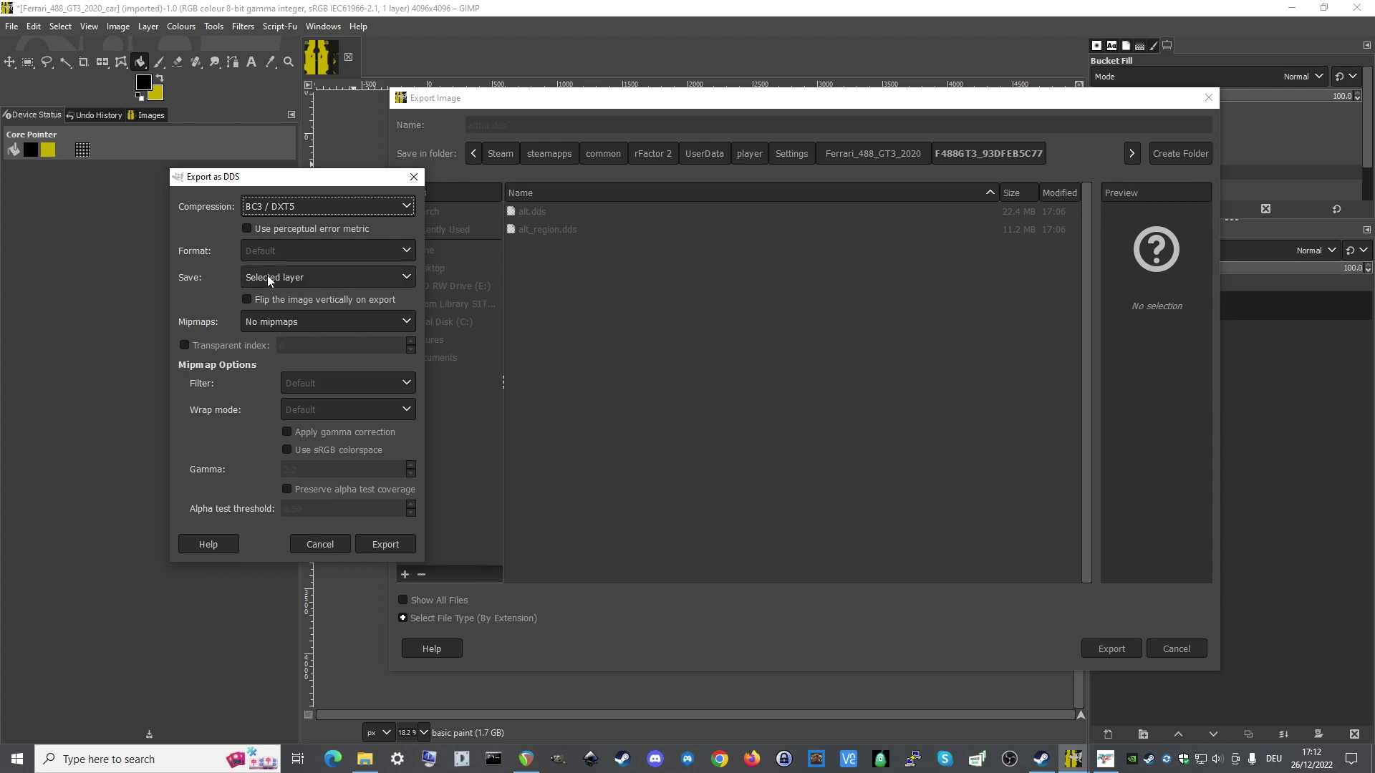
{"action": "left_click", "coordinate": [268, 320]}
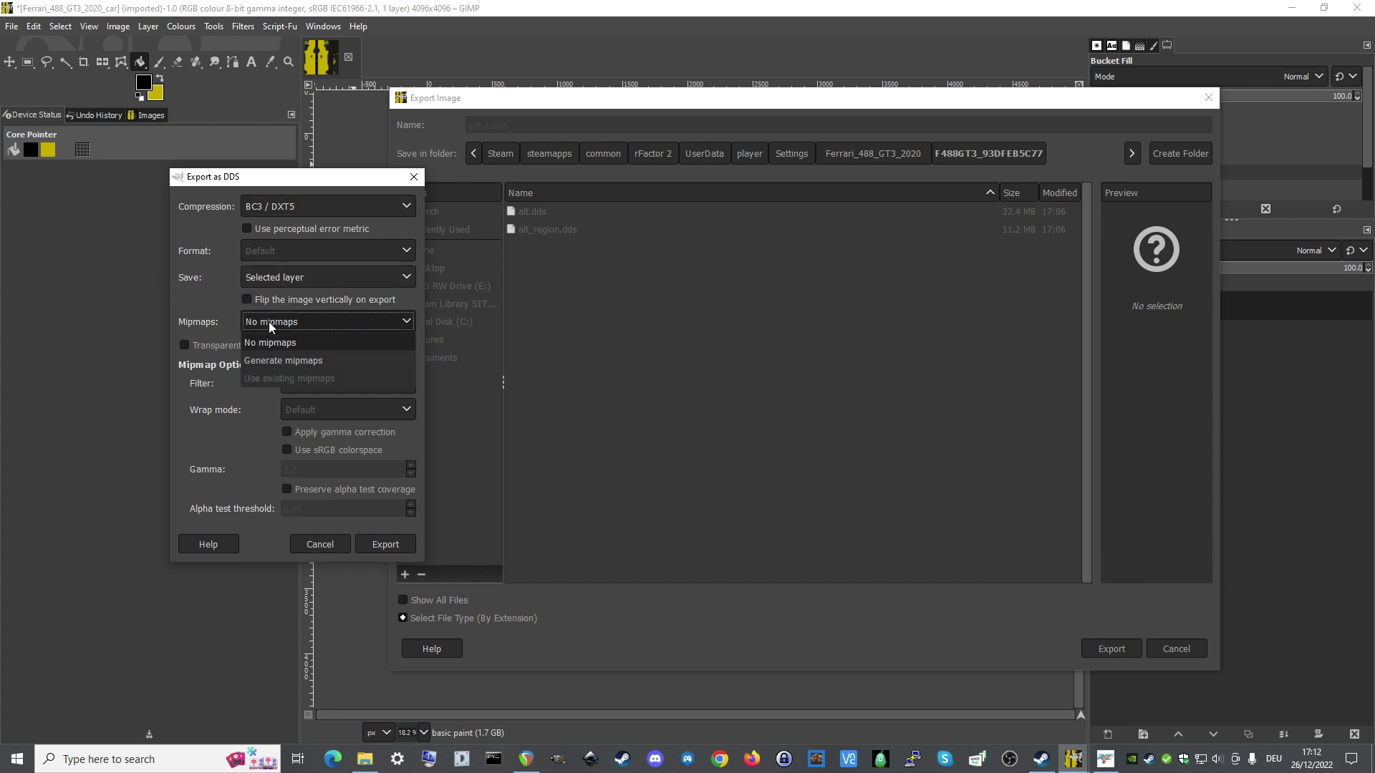
{"action": "left_click", "coordinate": [278, 357]}
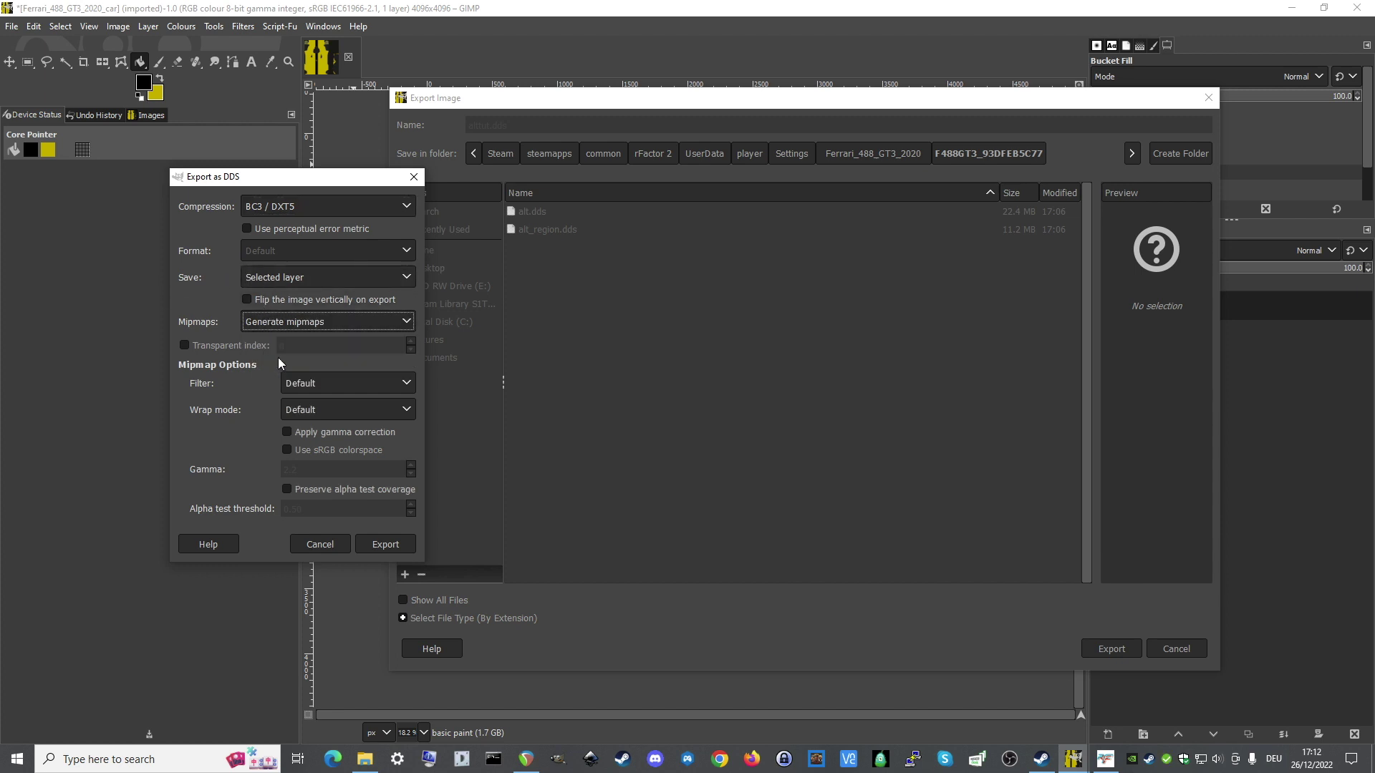
{"action": "left_click", "coordinate": [393, 547]}
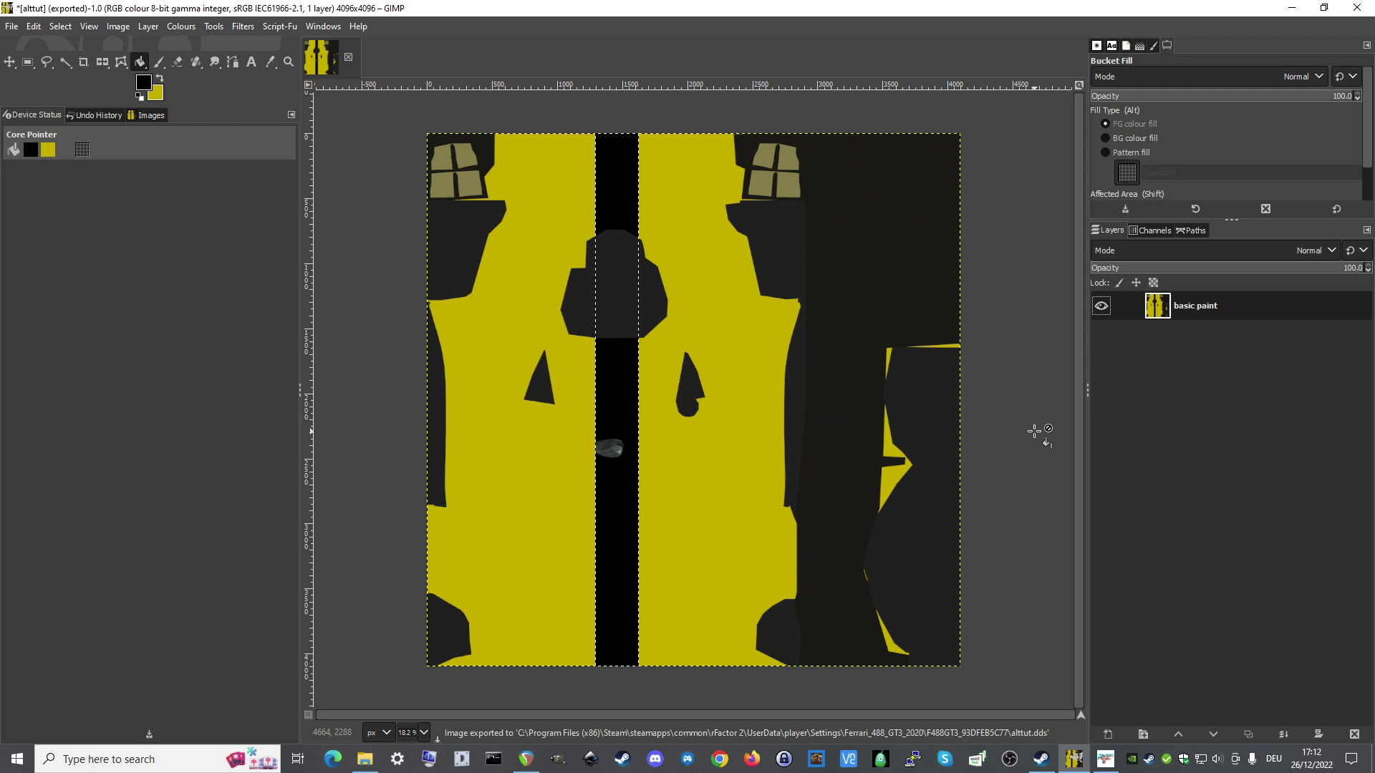
- Undo the flatten to bring back the full layer stack
{"action": "key", "text": "ctrl+z"}
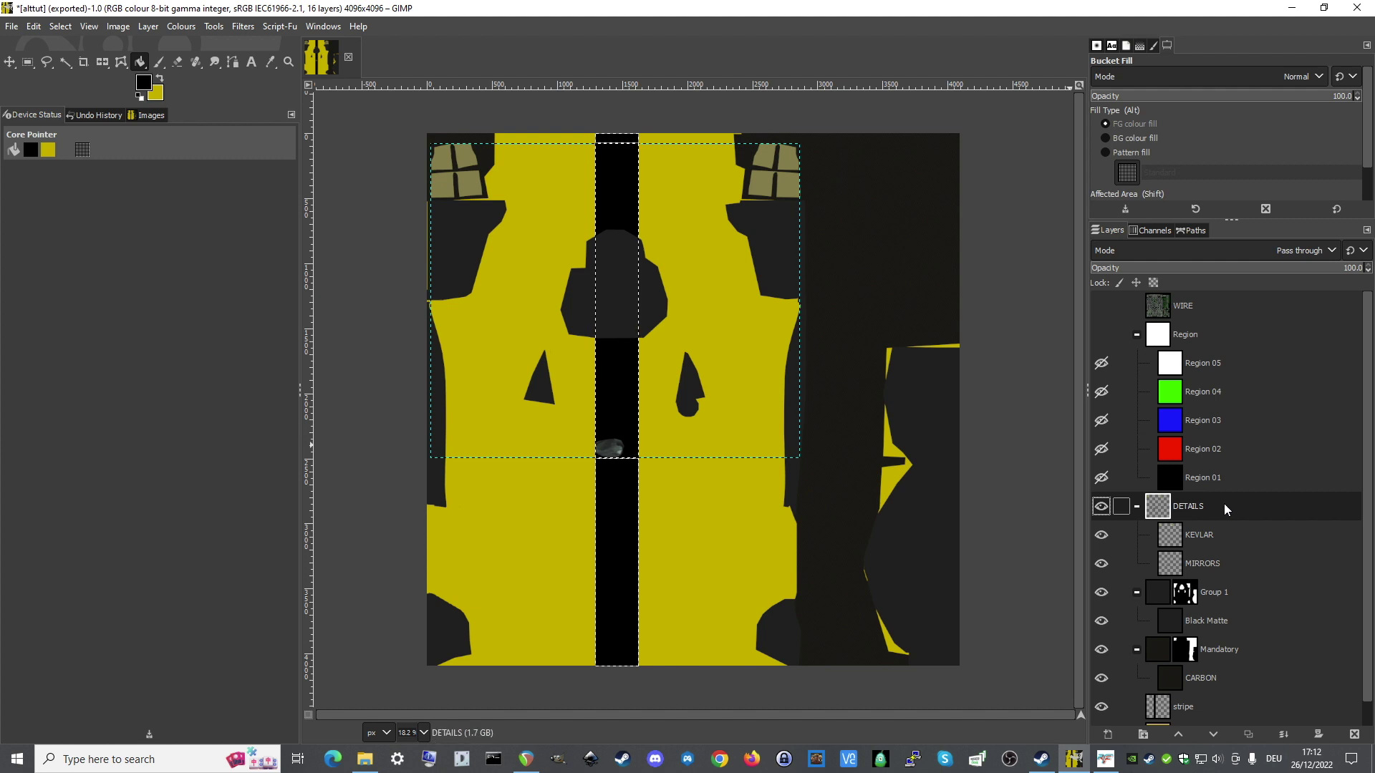
{"action": "scroll", "coordinate": [1226, 490], "scroll_direction": "down", "scroll_amount": 1}
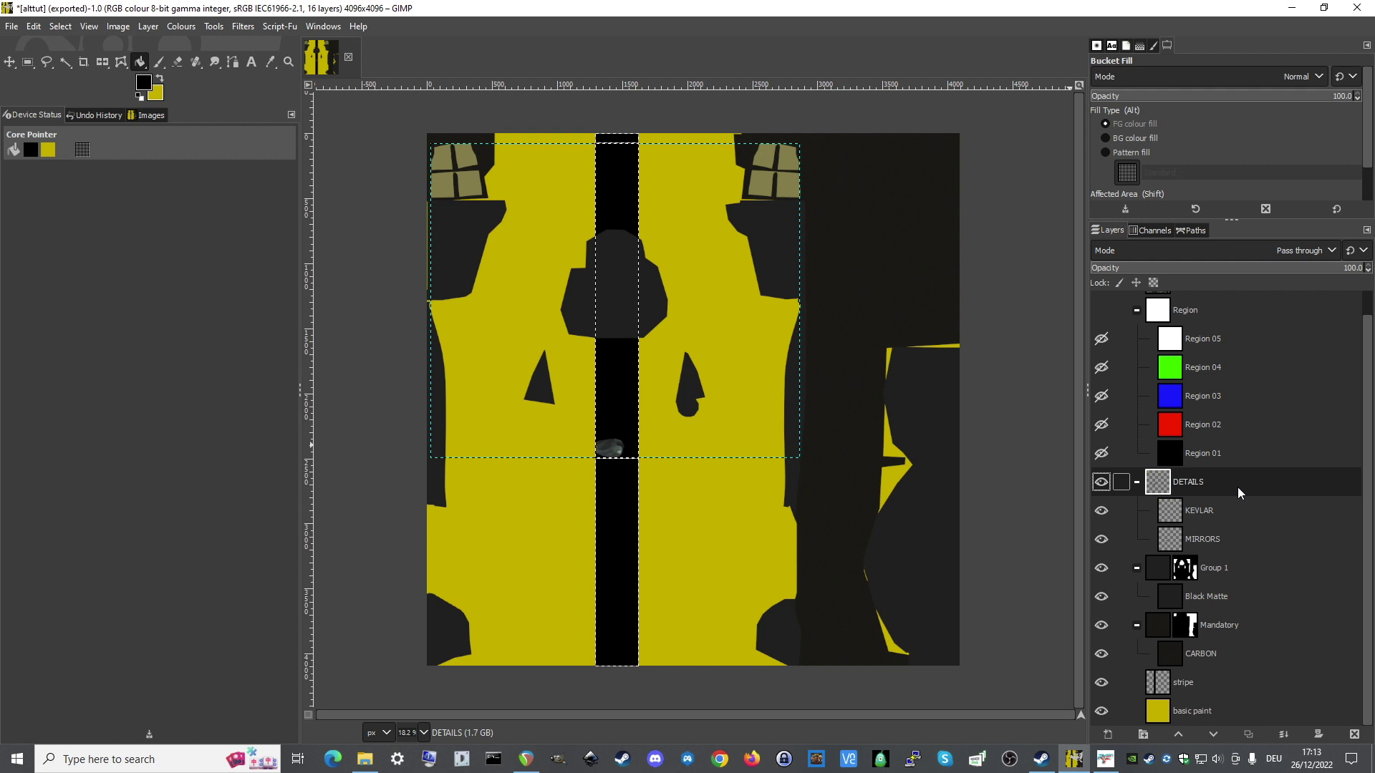
{"action": "scroll", "coordinate": [1237, 487], "scroll_direction": "up", "scroll_amount": 1}
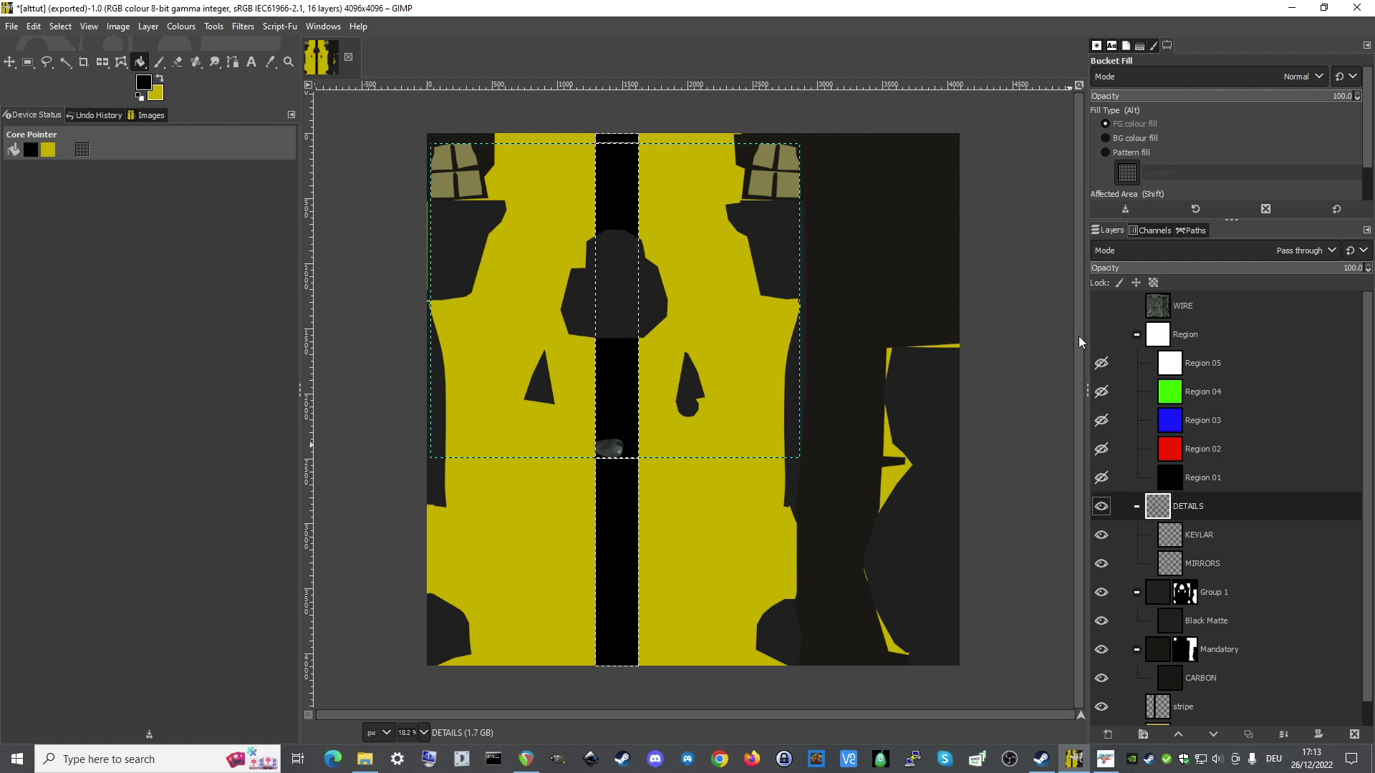
- Show the Region group, hide Region 05 and Region 02, and select Region 01
{"action": "left_click", "coordinate": [1101, 335]}
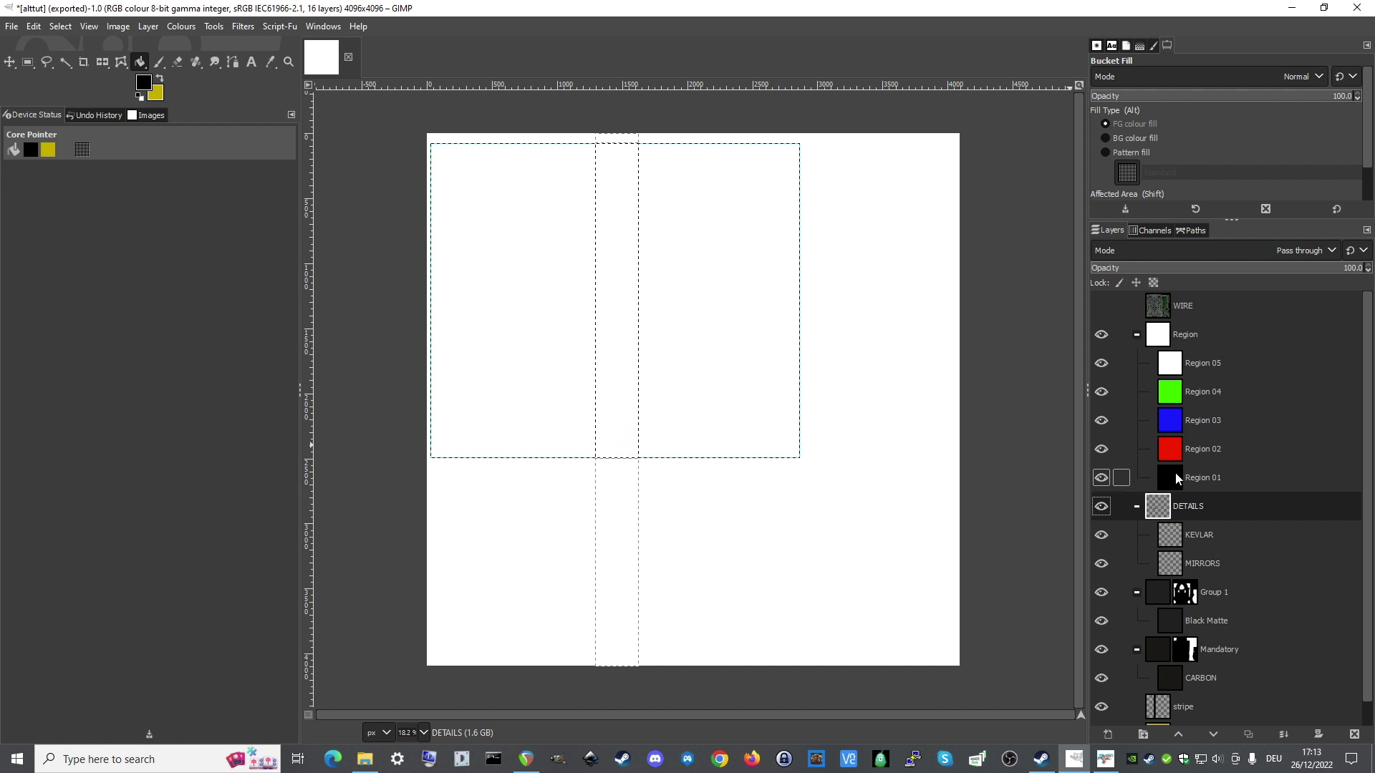
{"action": "left_click", "coordinate": [1101, 364]}
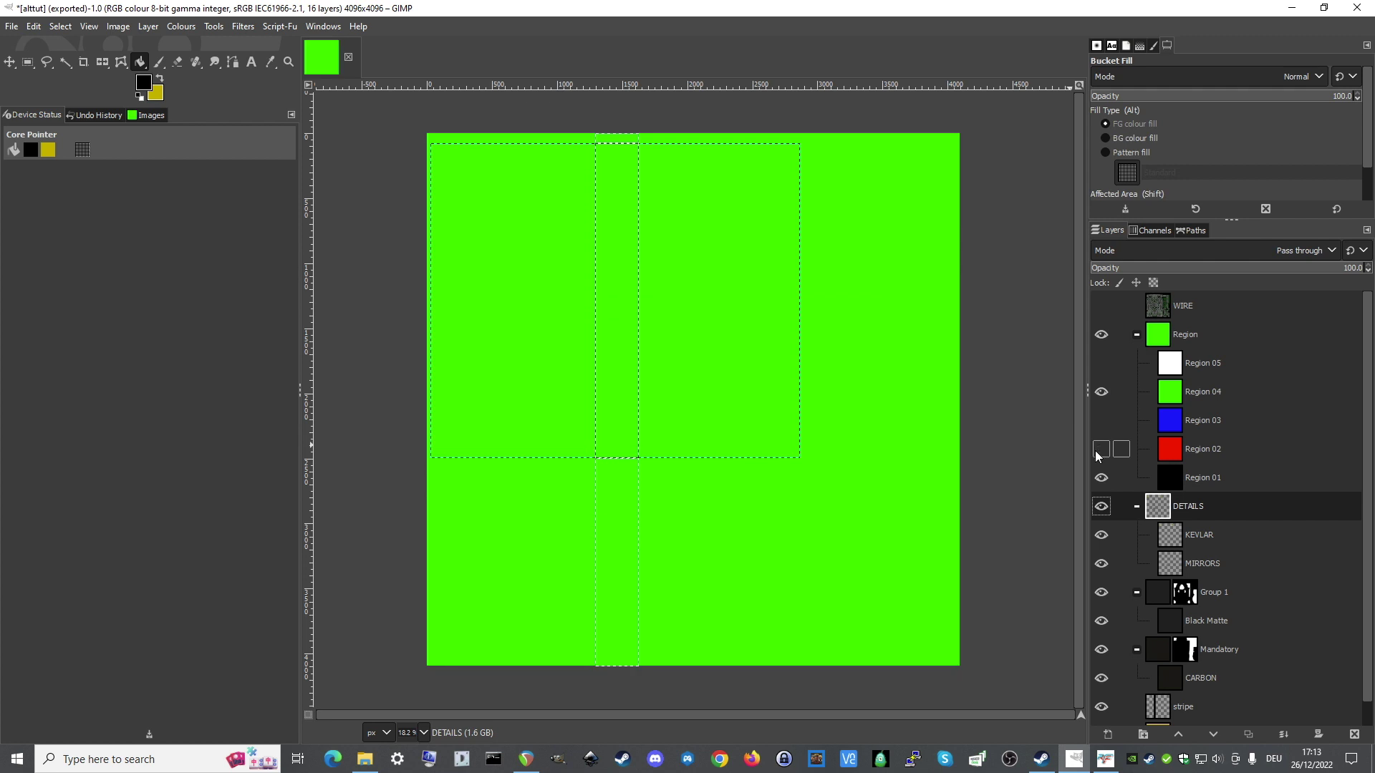
{"action": "left_click", "coordinate": [1102, 449]}
{"action": "left_click", "coordinate": [1205, 478]}
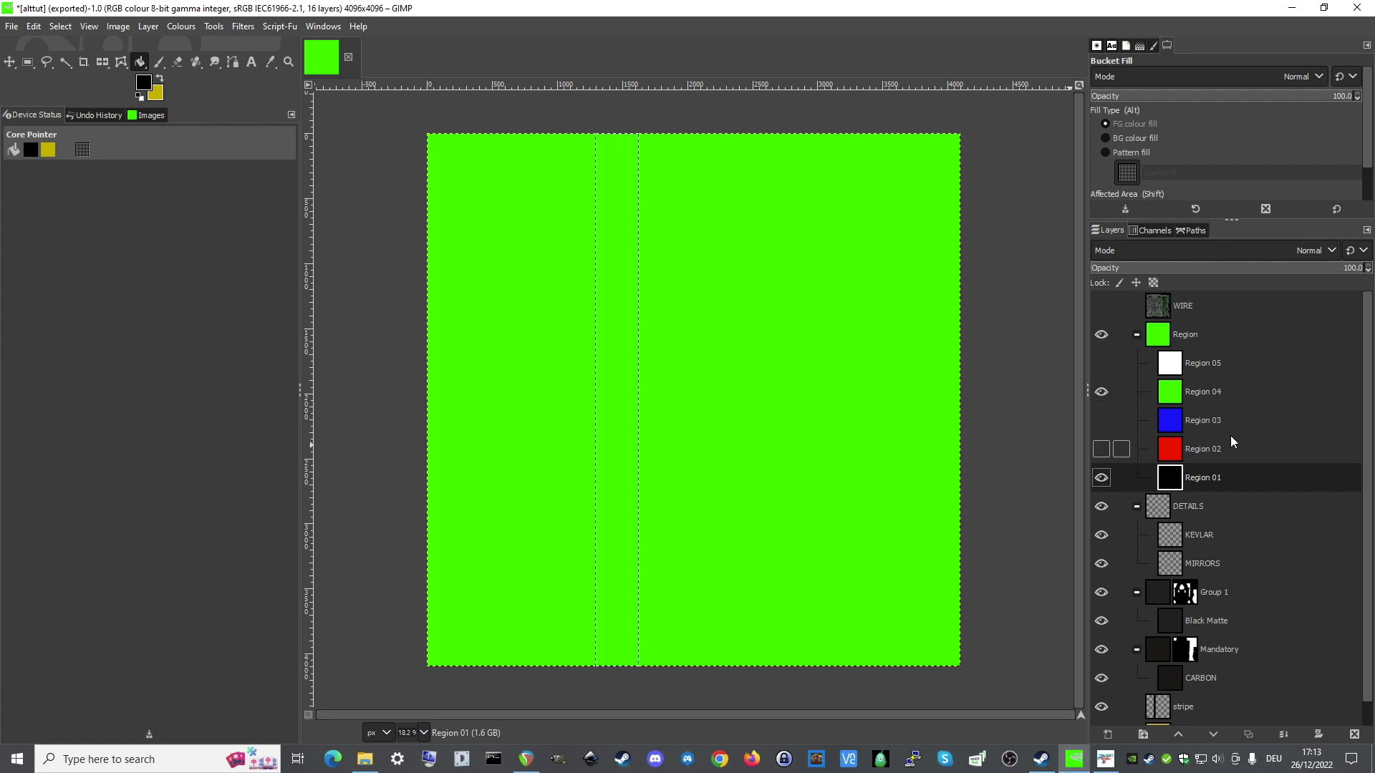
- Add a Black (full transparency) layer mask to Region 01
{"action": "right_click", "coordinate": [1207, 484]}
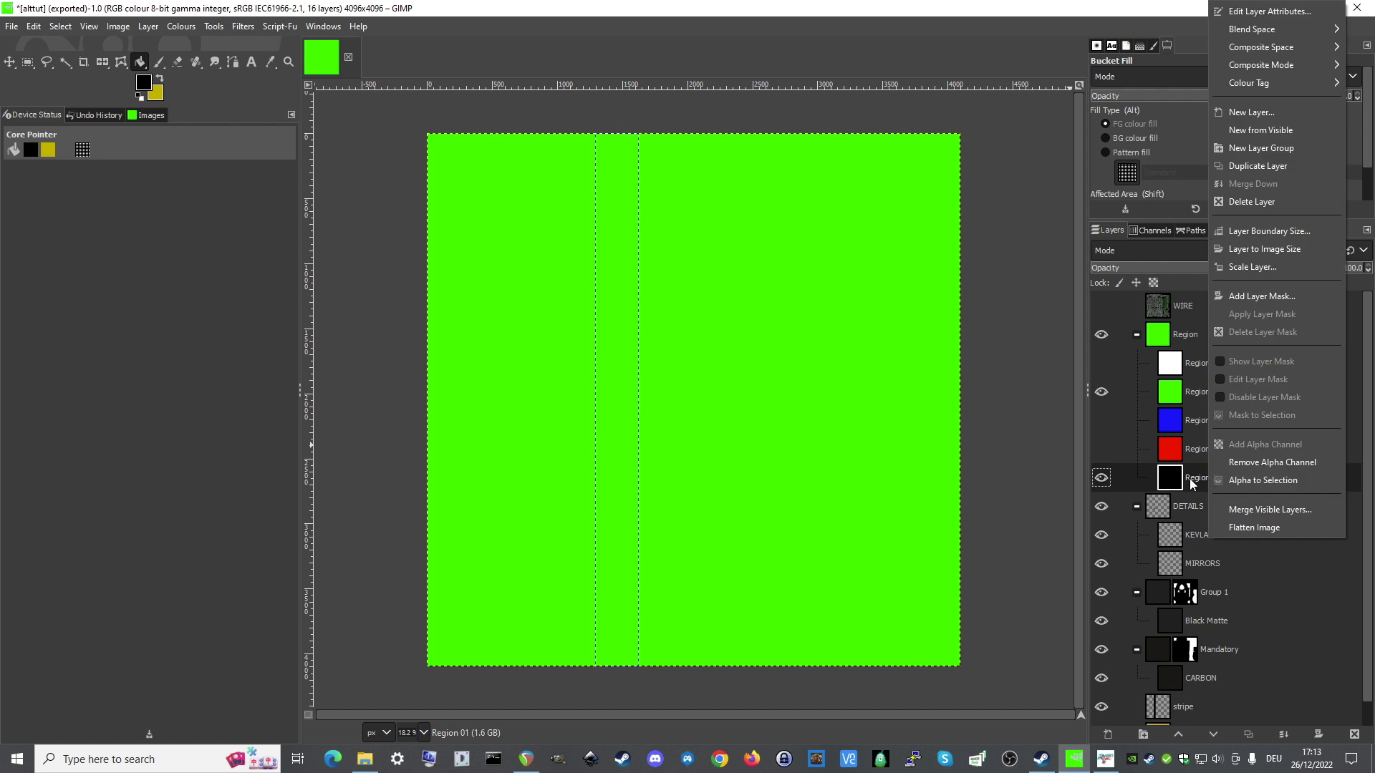
{"action": "left_click", "coordinate": [1274, 299]}
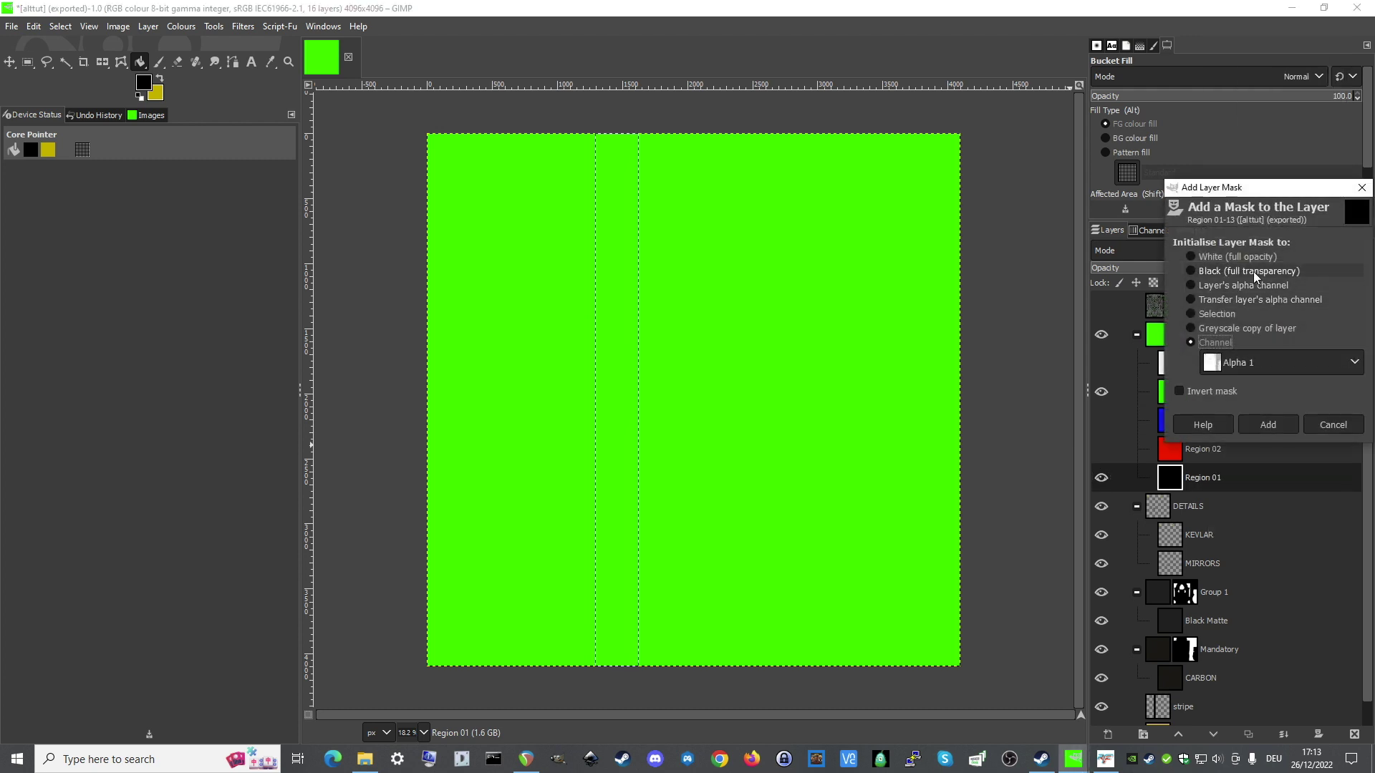
{"action": "left_click", "coordinate": [1253, 271]}
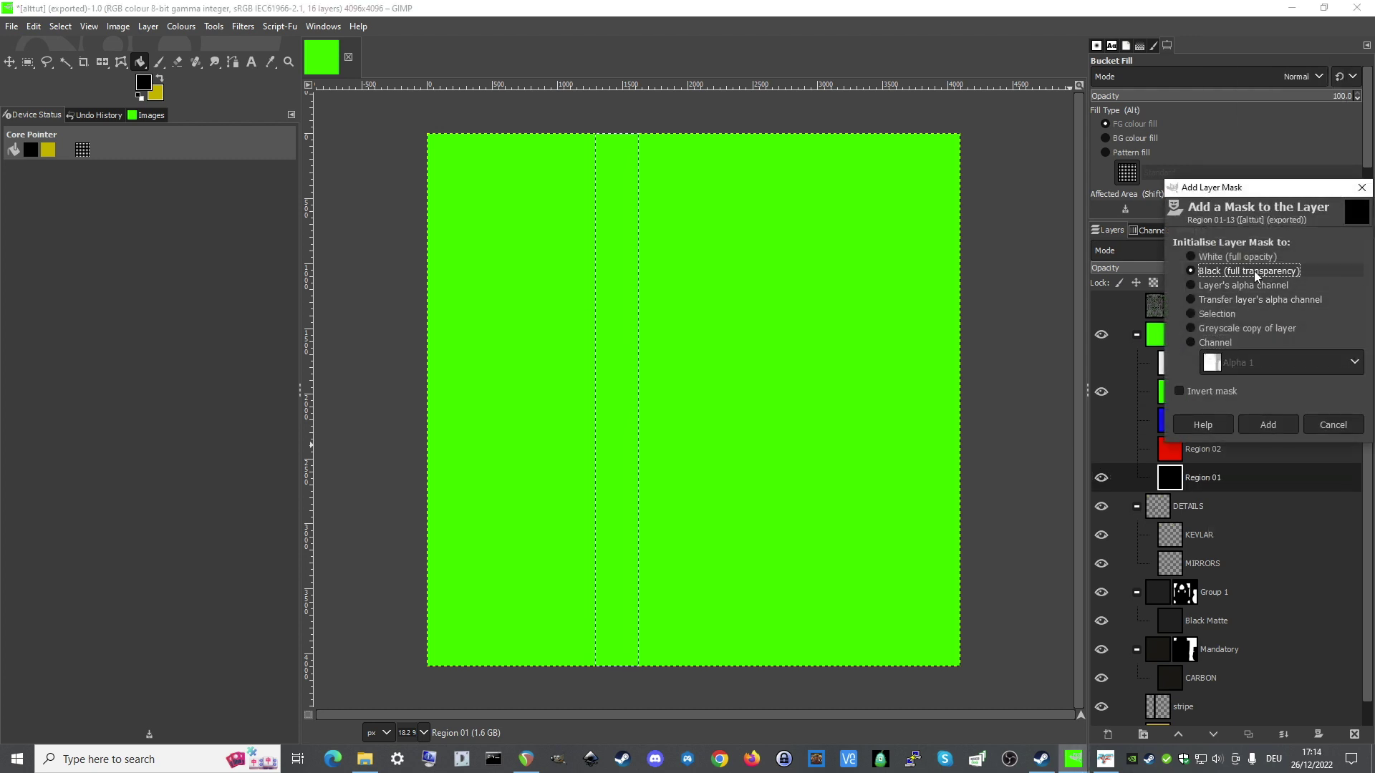
{"action": "left_click", "coordinate": [1276, 422]}
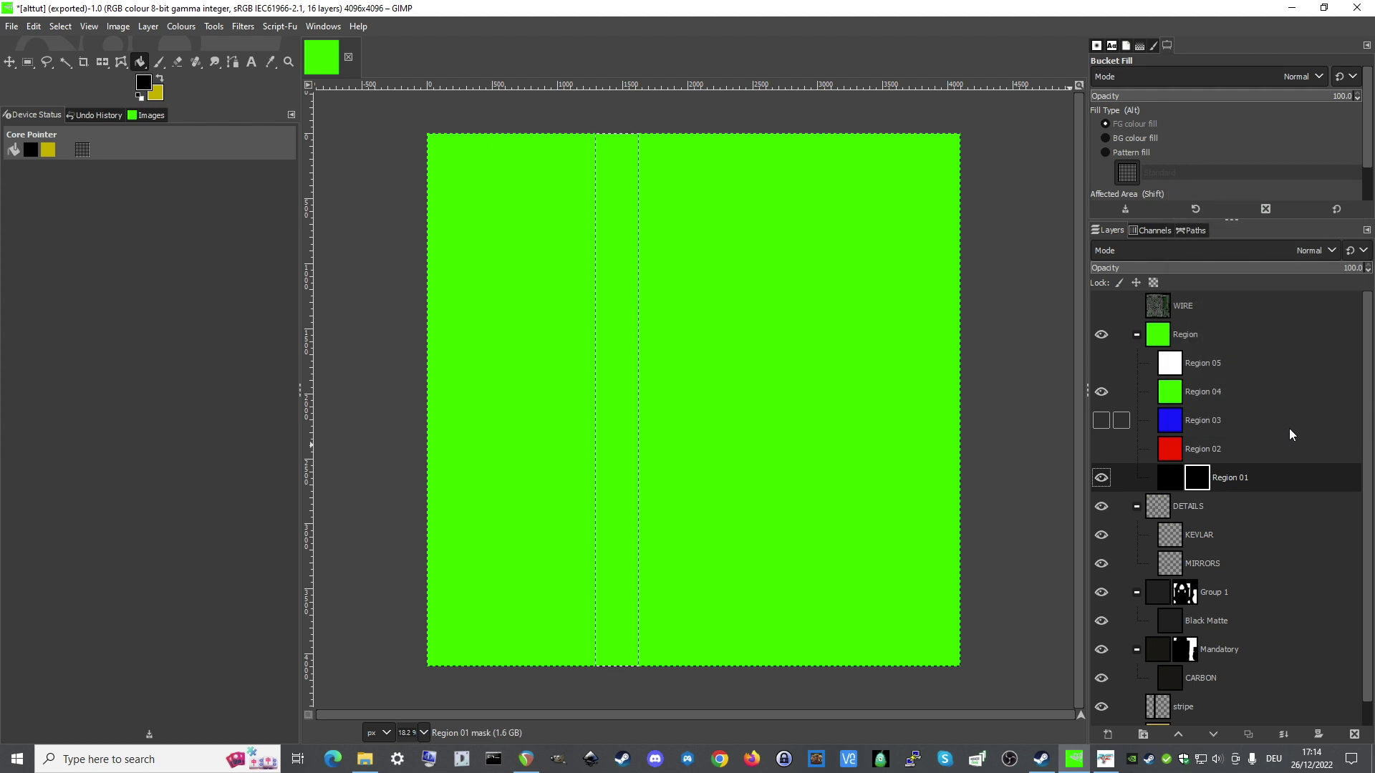
{"action": "scroll", "coordinate": [1276, 437], "scroll_direction": "down", "scroll_amount": 1}
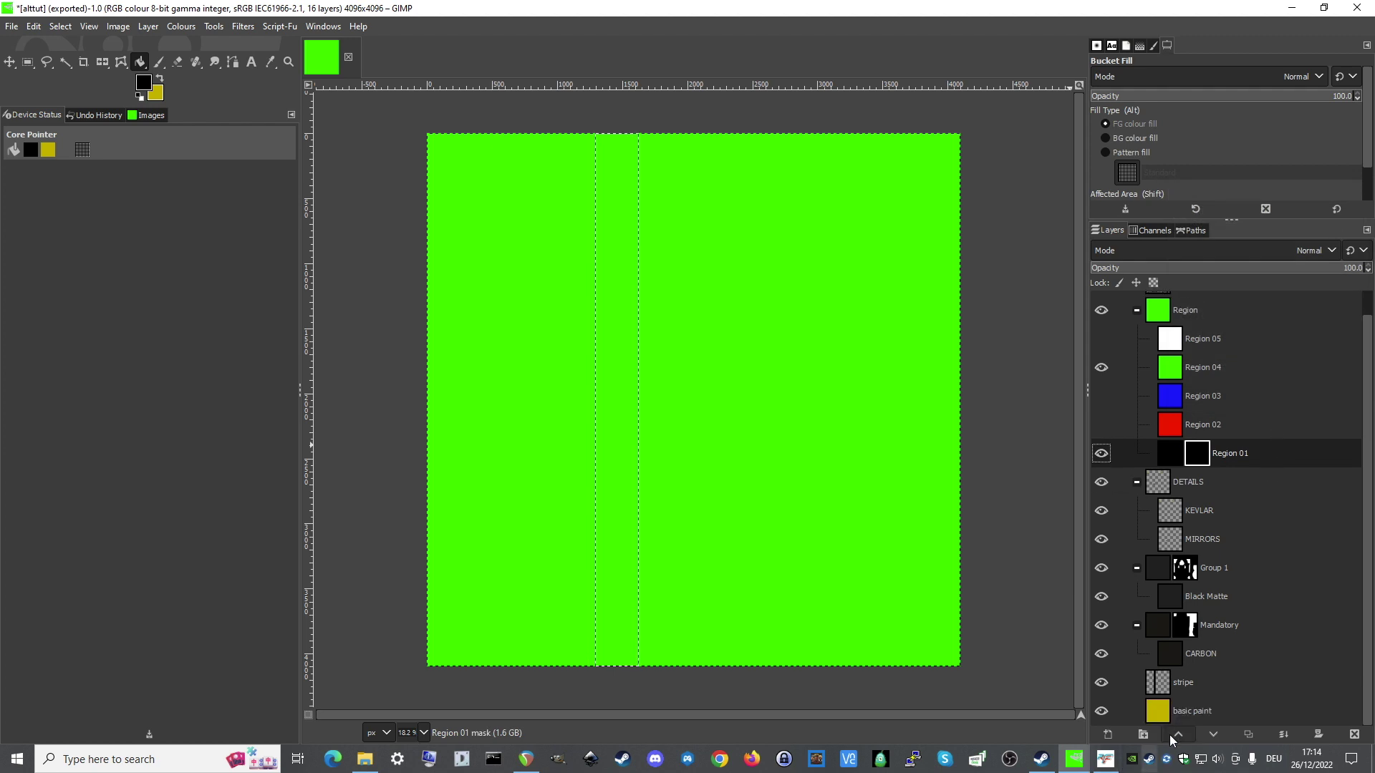
- Load the basic paint layer's alpha as a selection and target Region 01's mask
{"action": "left_click", "coordinate": [1190, 712]}
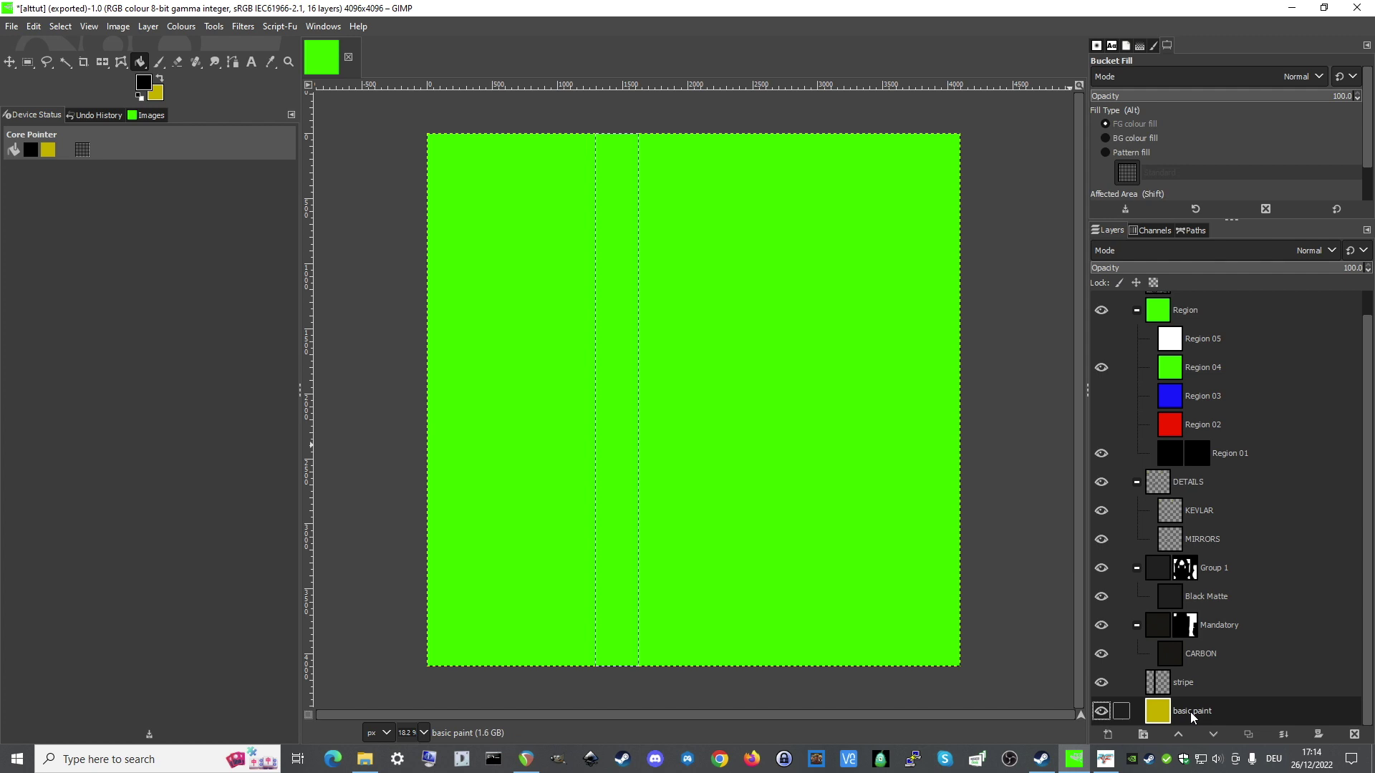
{"action": "right_click", "coordinate": [1190, 711]}
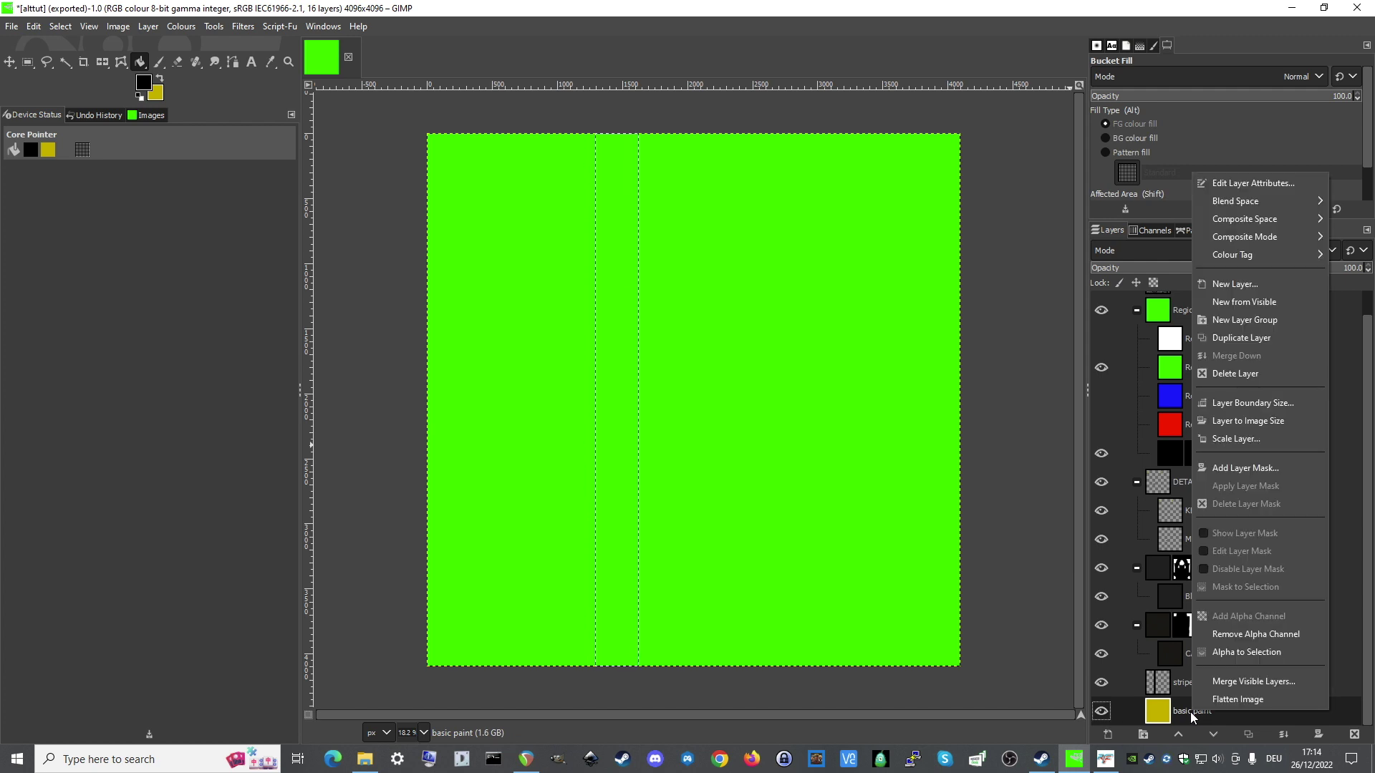
{"action": "left_click", "coordinate": [1235, 653]}
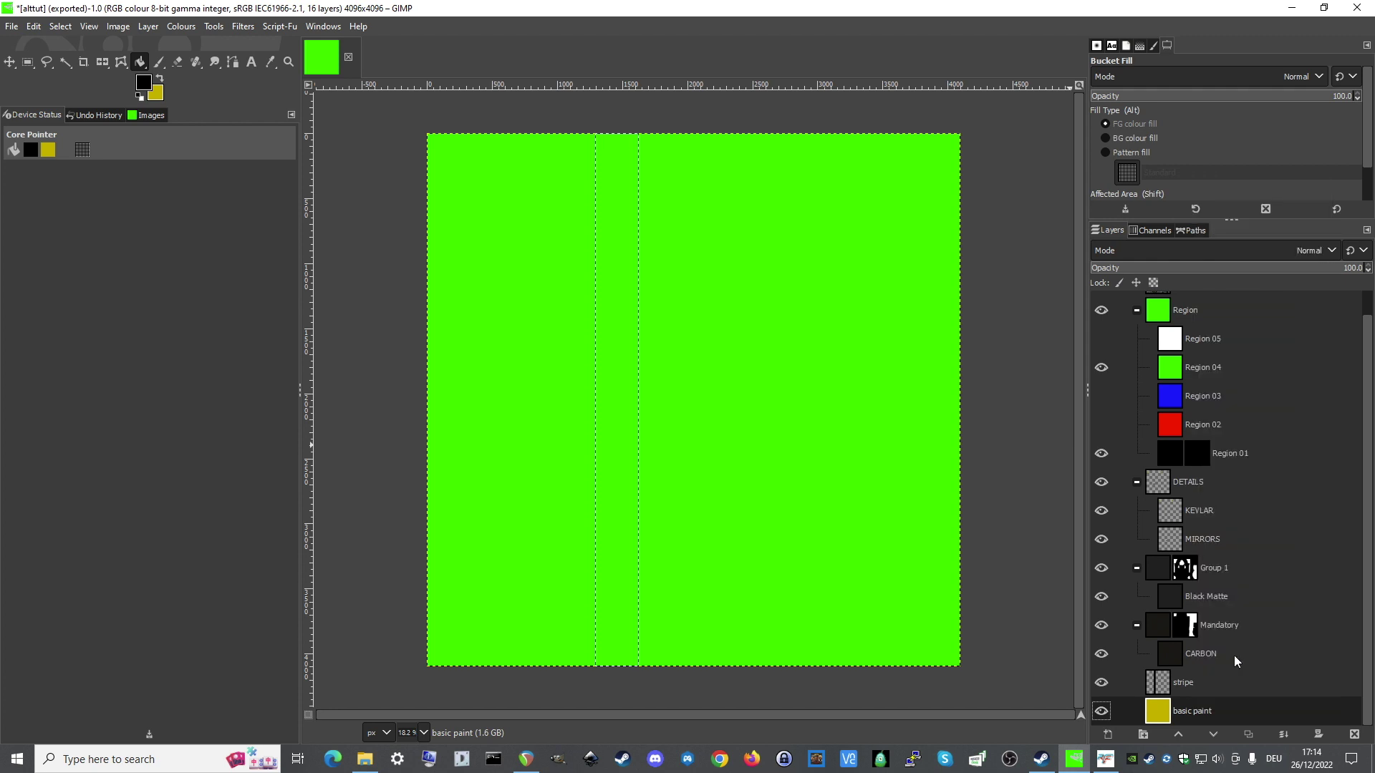
{"action": "left_click", "coordinate": [1197, 453]}
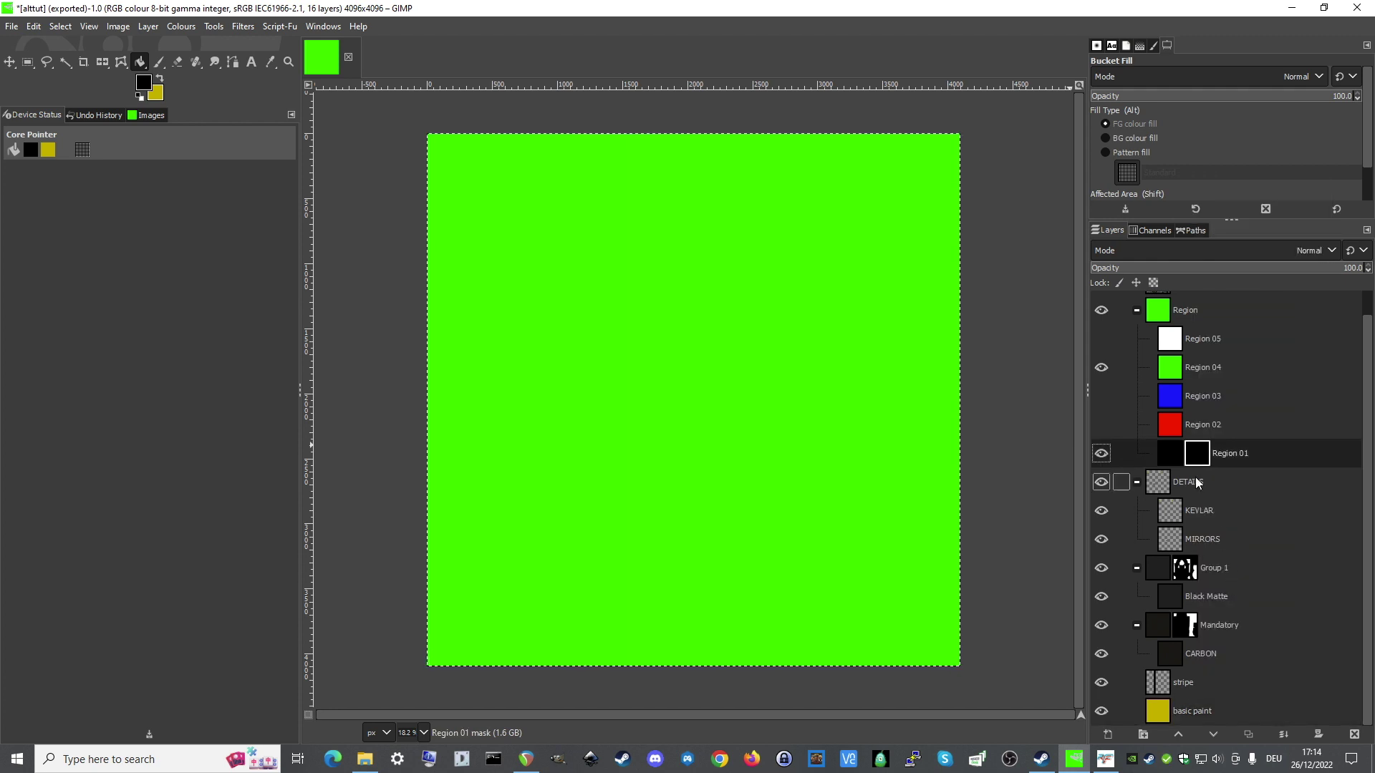
- Set the foreground colour to white and bucket-fill Region 01's mask
{"action": "left_click", "coordinate": [159, 75]}
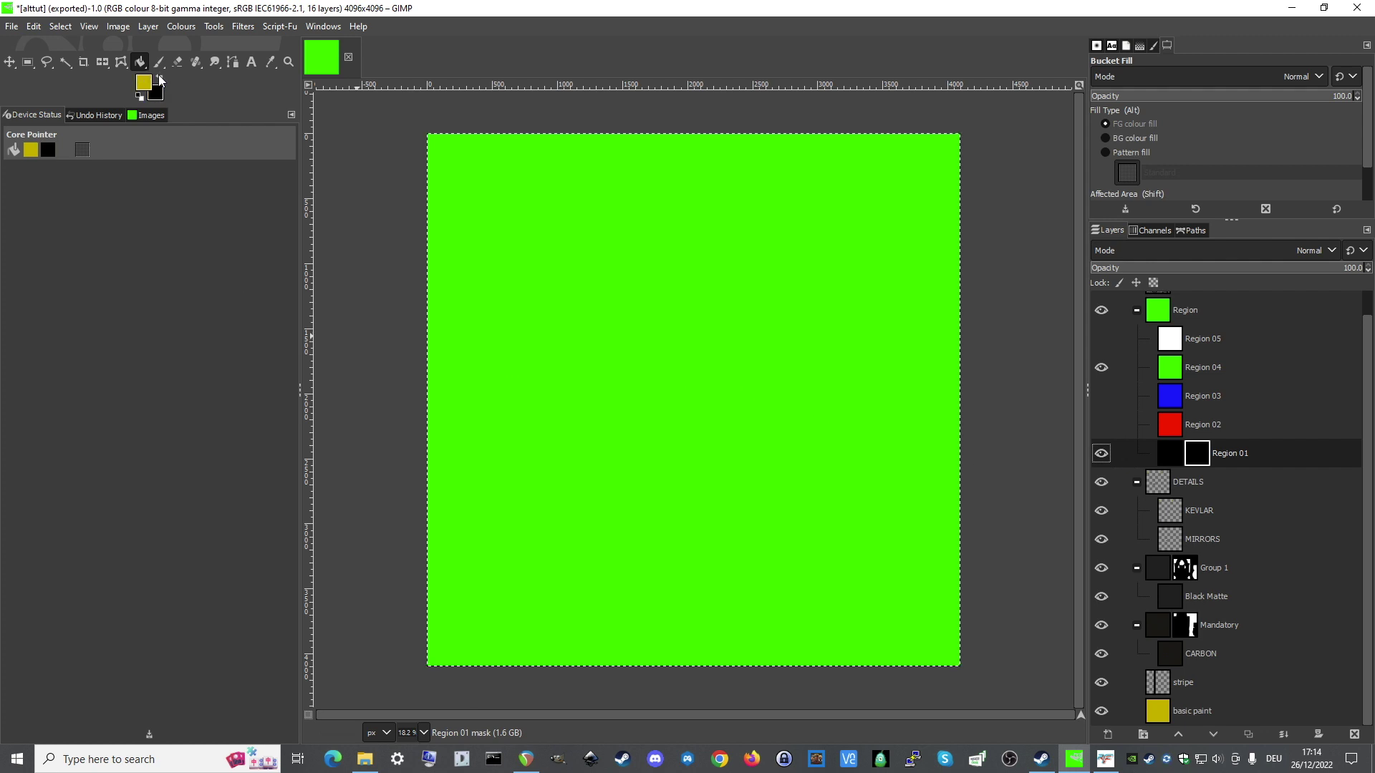
{"action": "left_click", "coordinate": [146, 83]}
{"action": "left_click", "coordinate": [218, 204]}
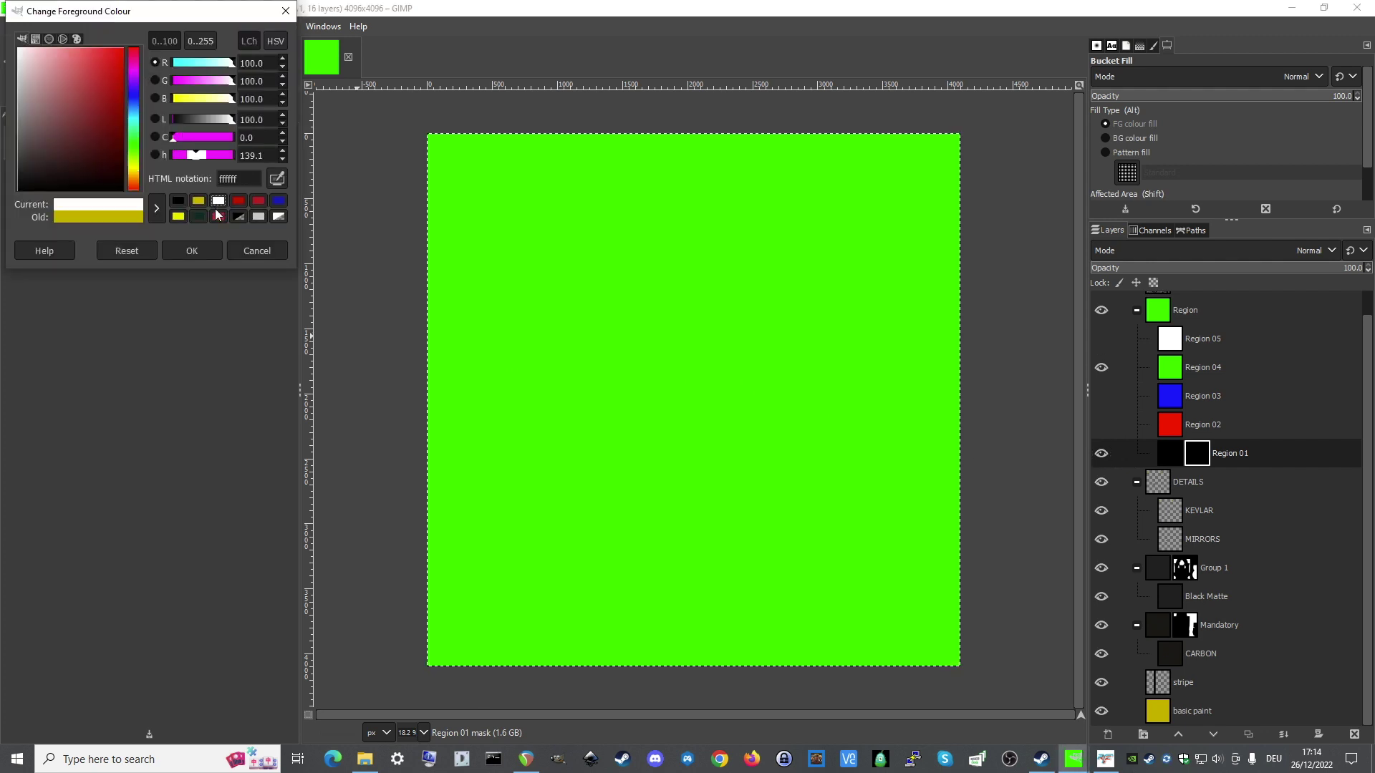
{"action": "left_click", "coordinate": [201, 252]}
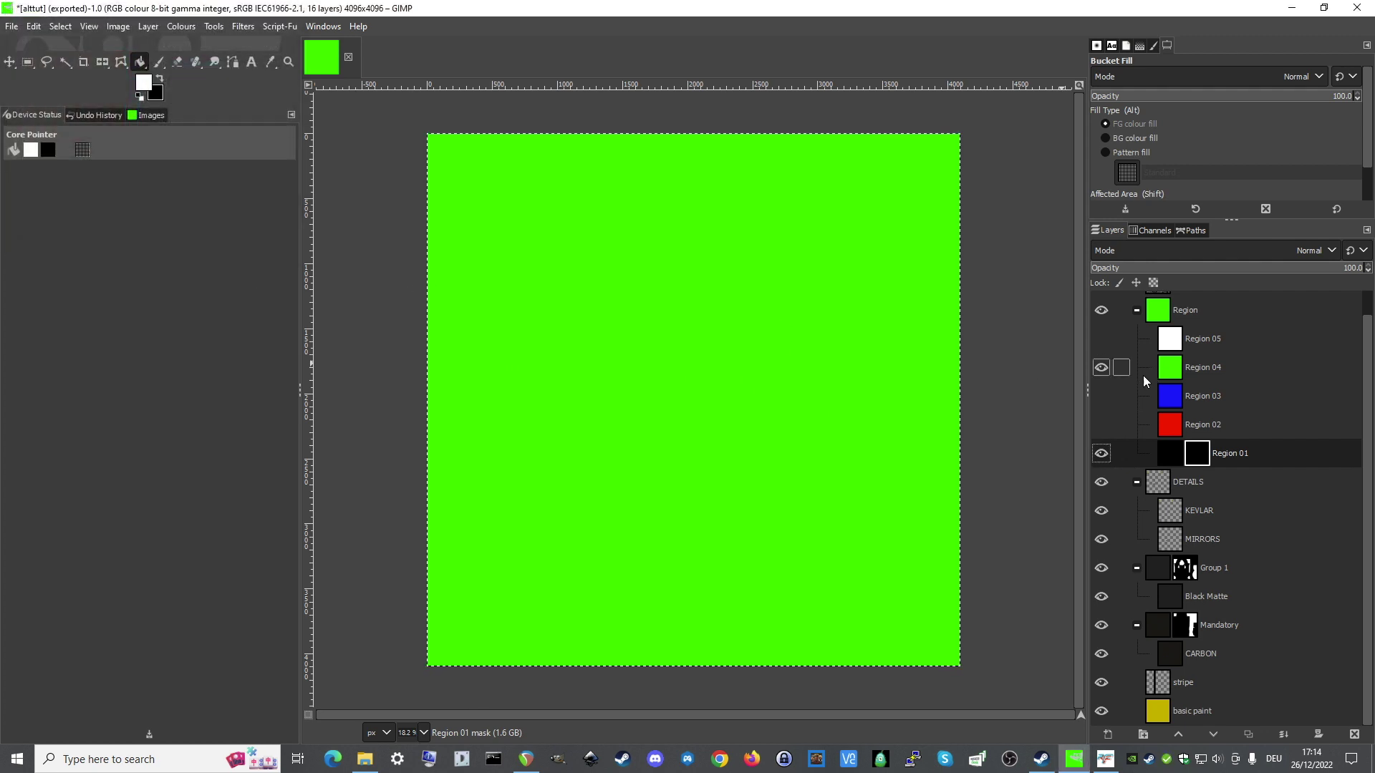
{"action": "left_click", "coordinate": [828, 457]}
{"action": "left_click", "coordinate": [1192, 682]}
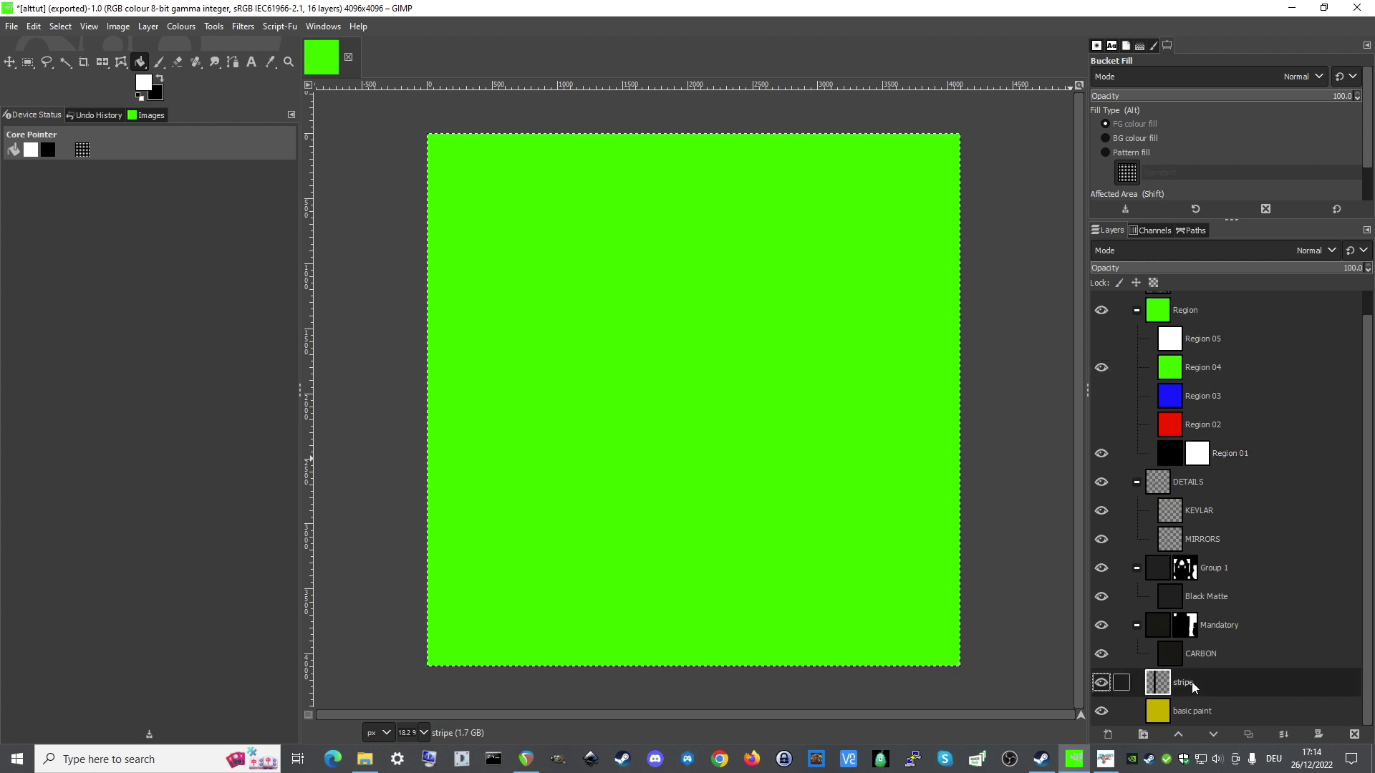
- Load the stripe layer's alpha as a selection and select Region 04
{"action": "right_click", "coordinate": [1192, 682]}
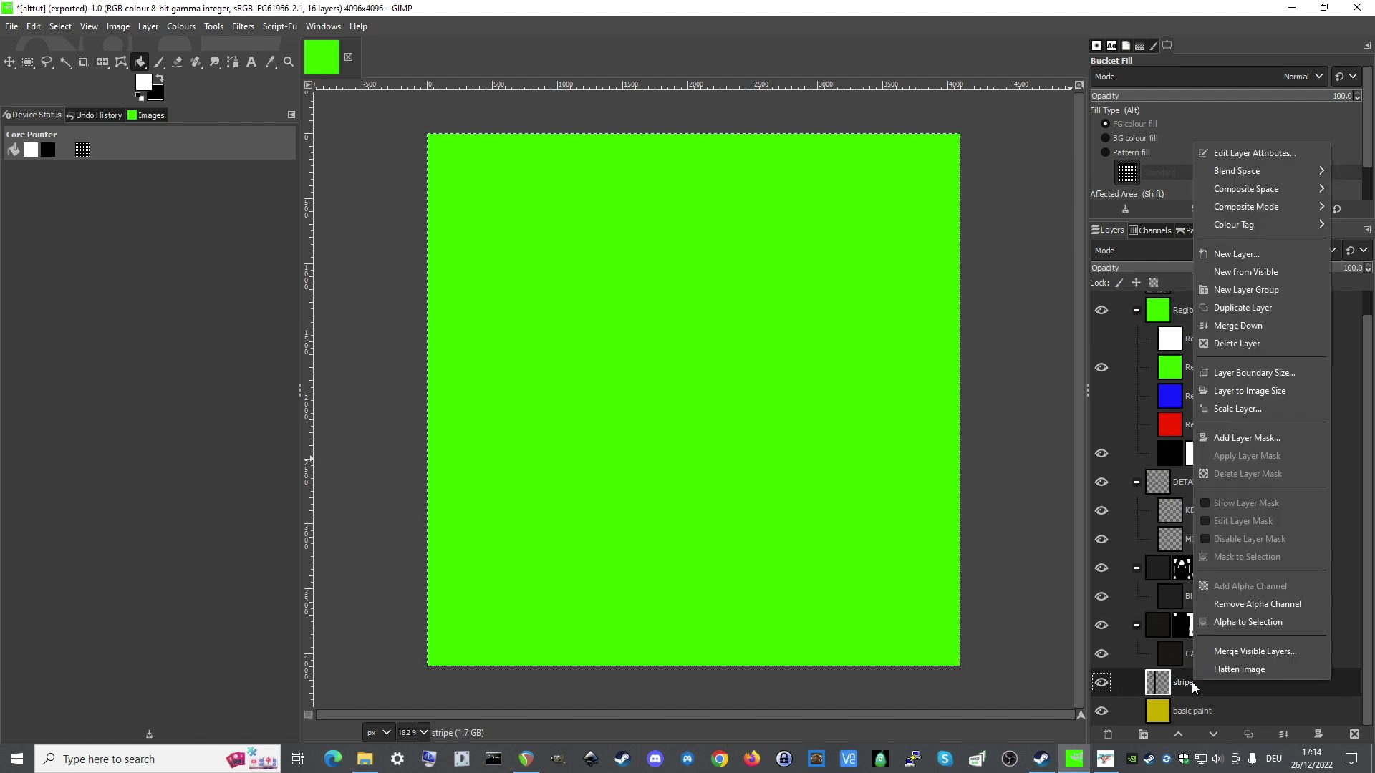
{"action": "left_click", "coordinate": [1236, 628]}
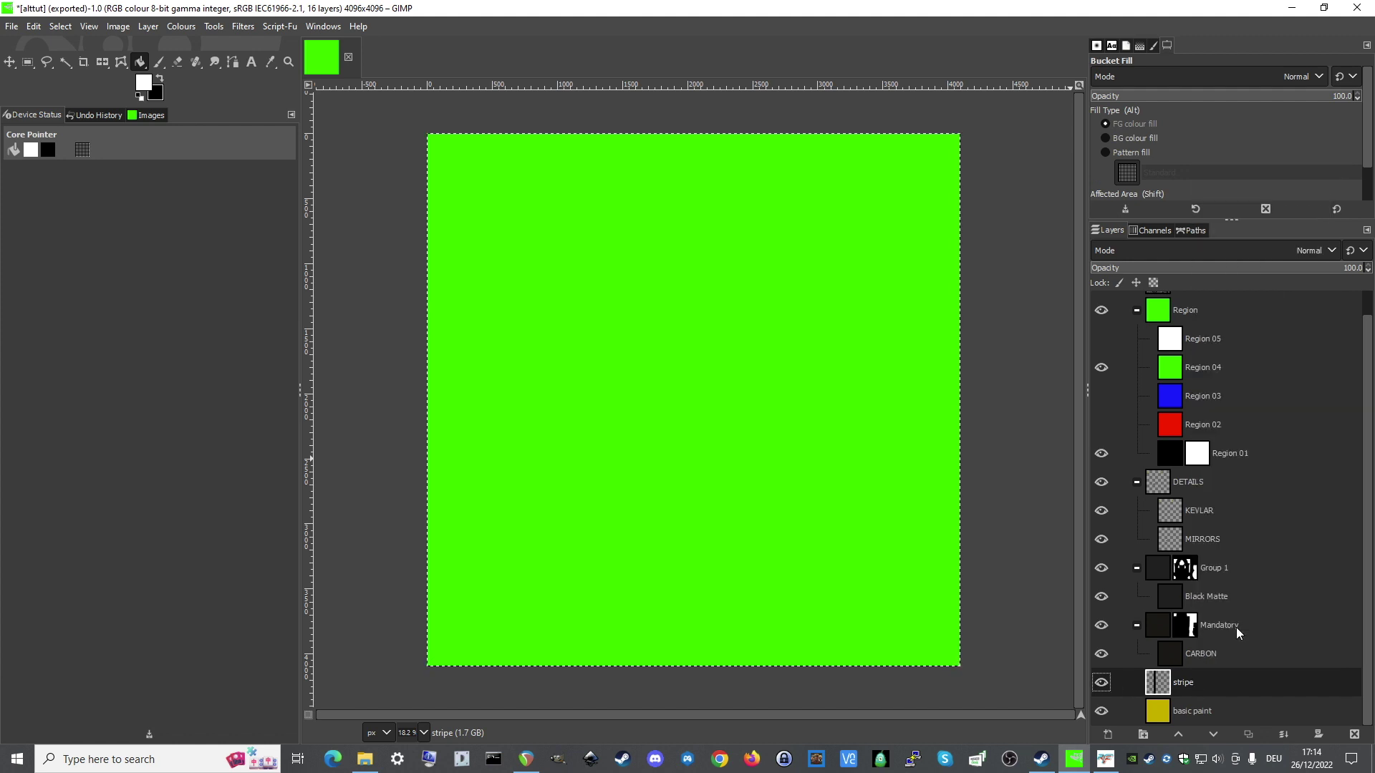
{"action": "left_click", "coordinate": [1197, 371]}
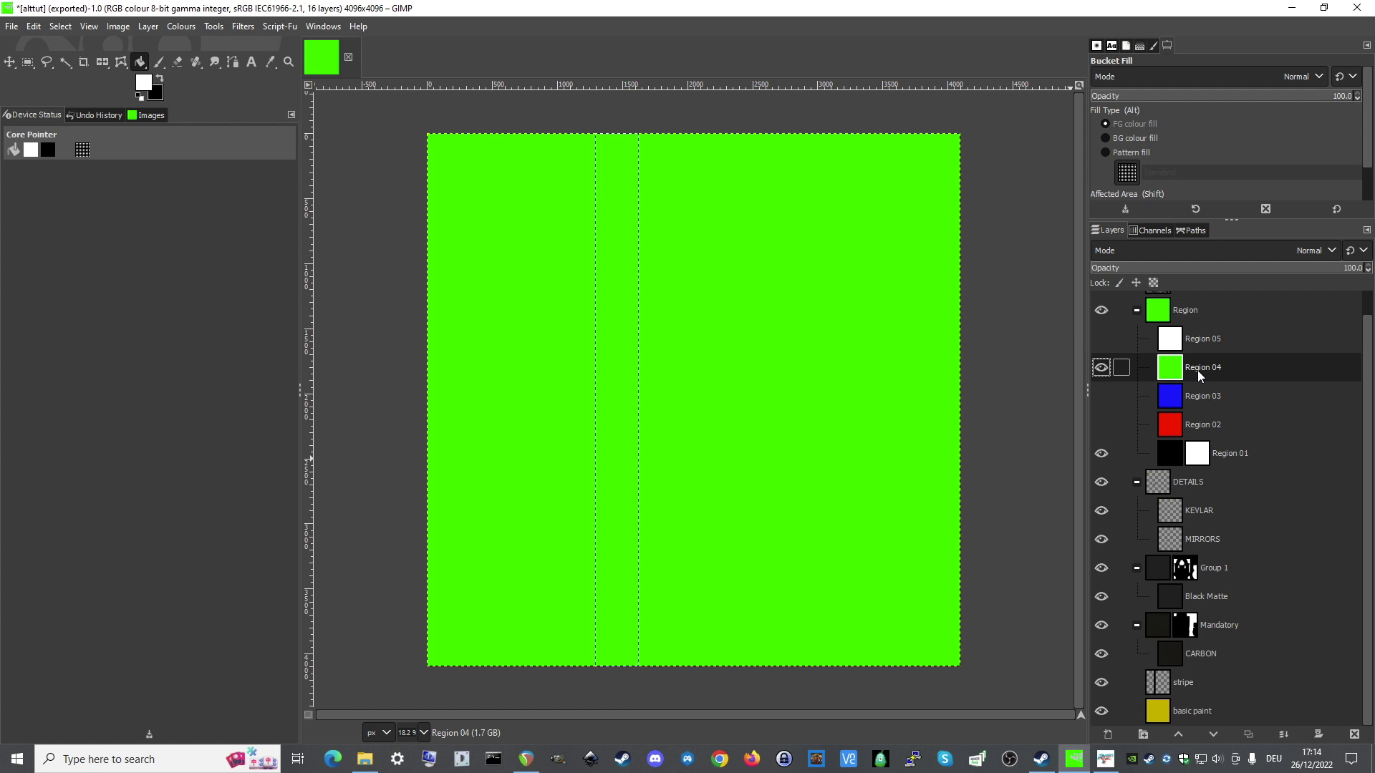
- Add a black mask to Region 04 and fill the stripe selection white
{"action": "right_click", "coordinate": [1198, 372]}
{"action": "left_click", "coordinate": [1247, 296]}
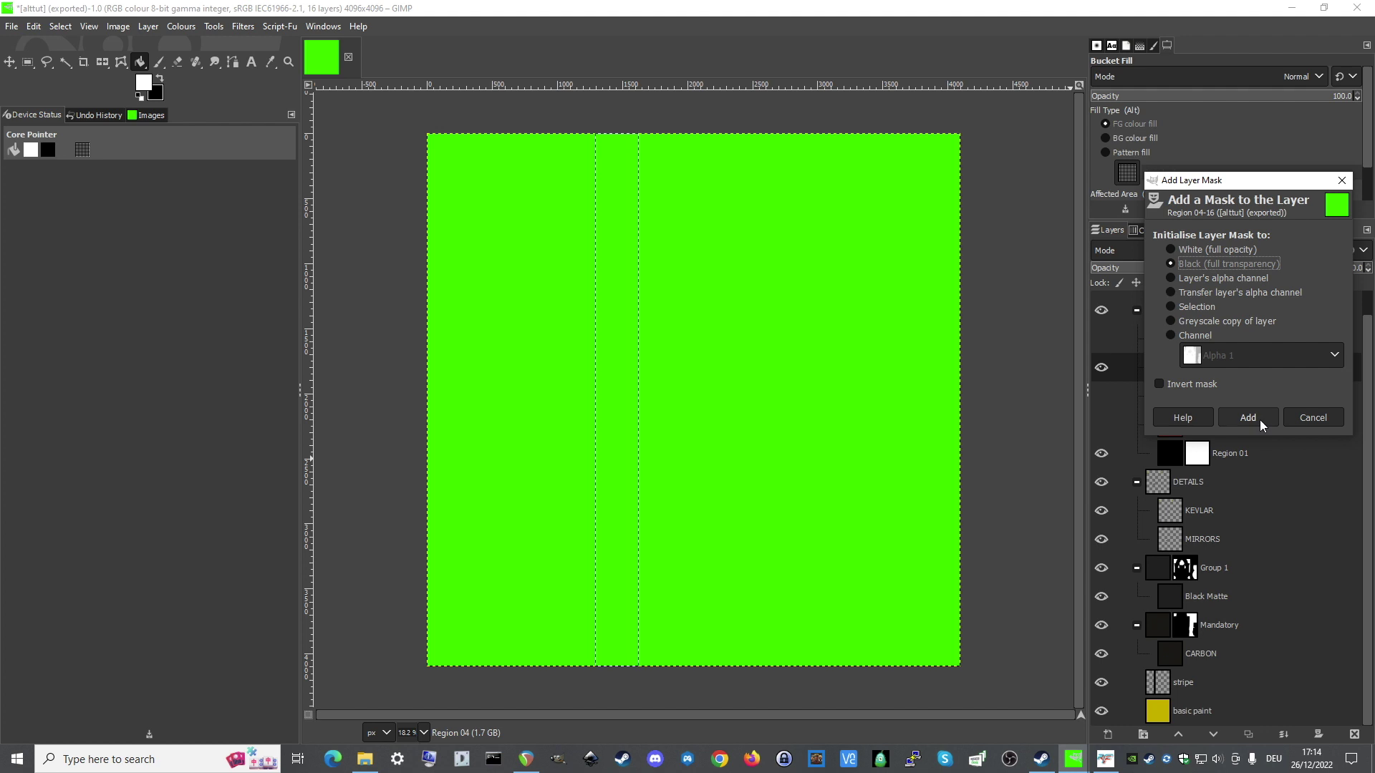
{"action": "left_click", "coordinate": [1260, 420]}
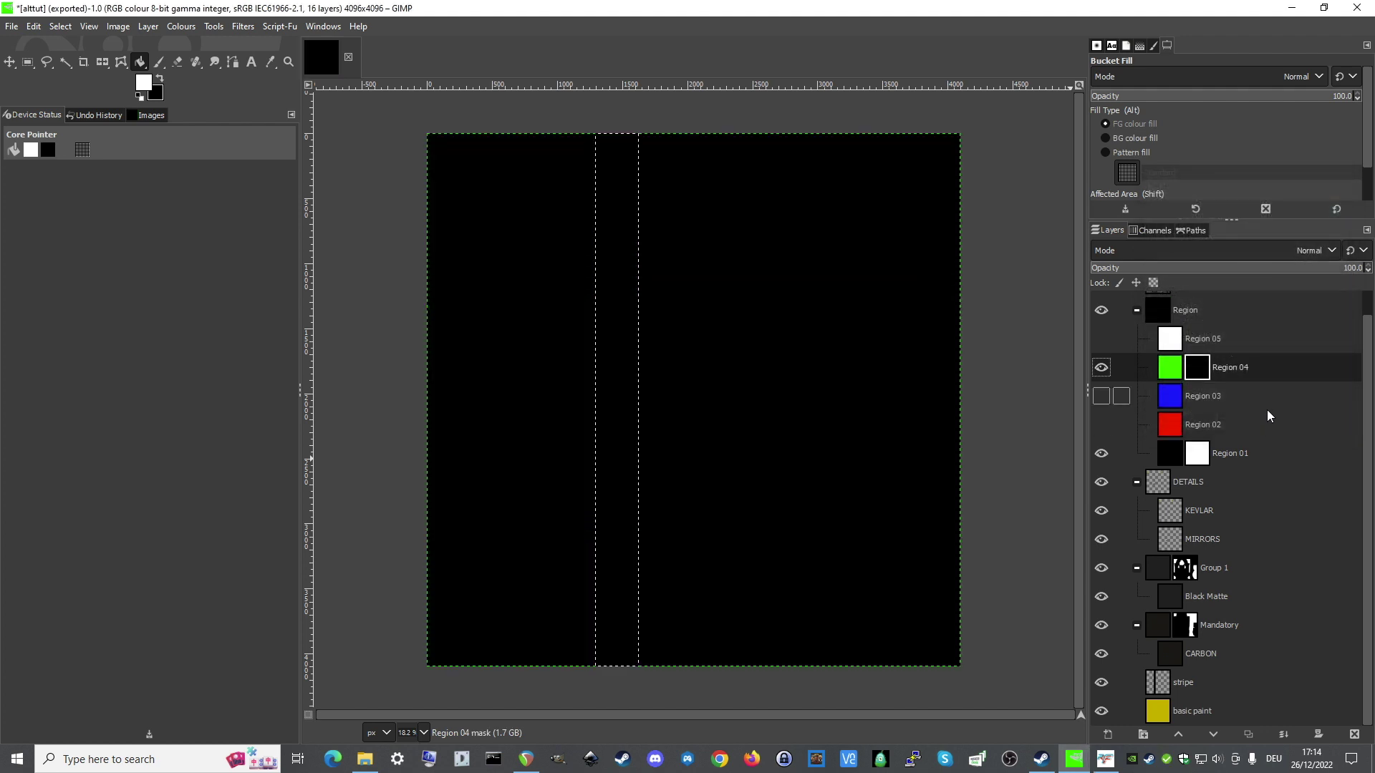
{"action": "left_click", "coordinate": [613, 170]}
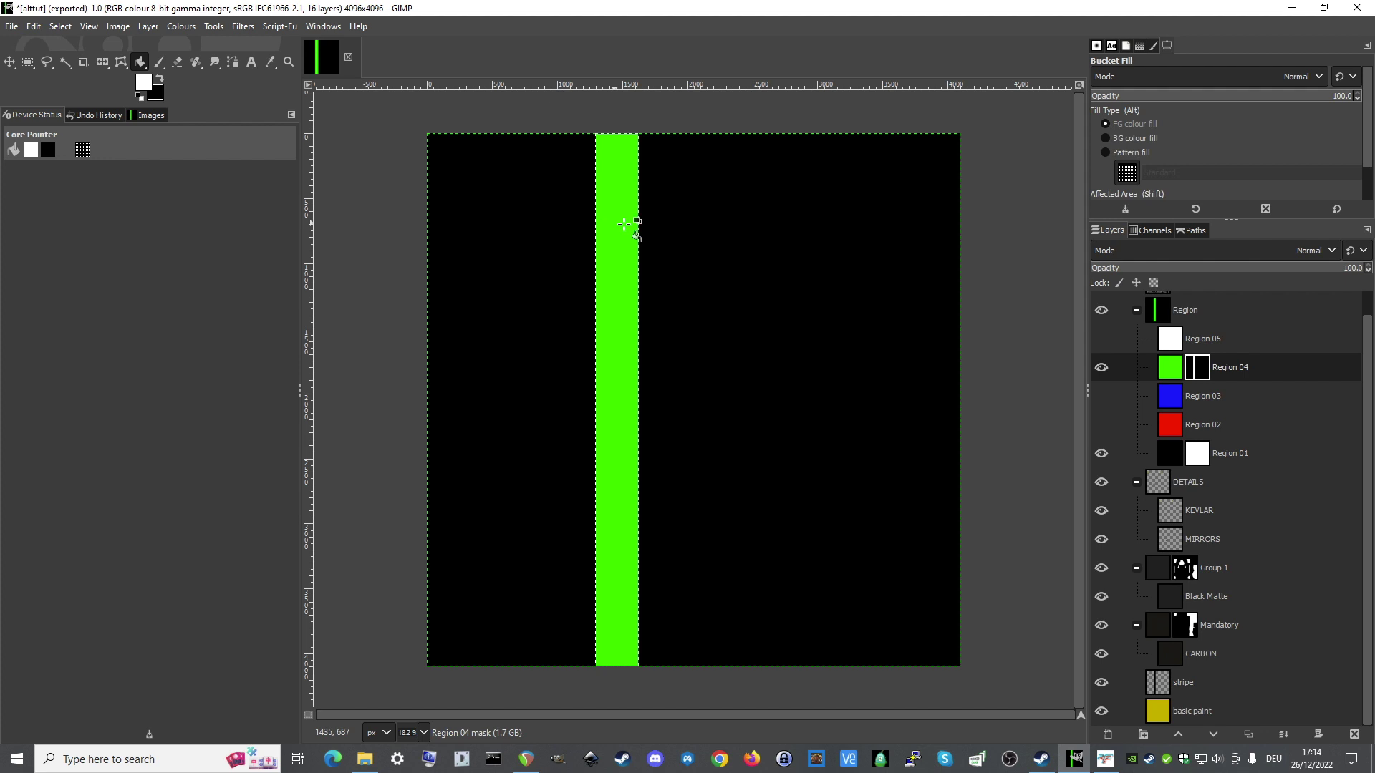
{"action": "right_click", "coordinate": [1240, 366]}
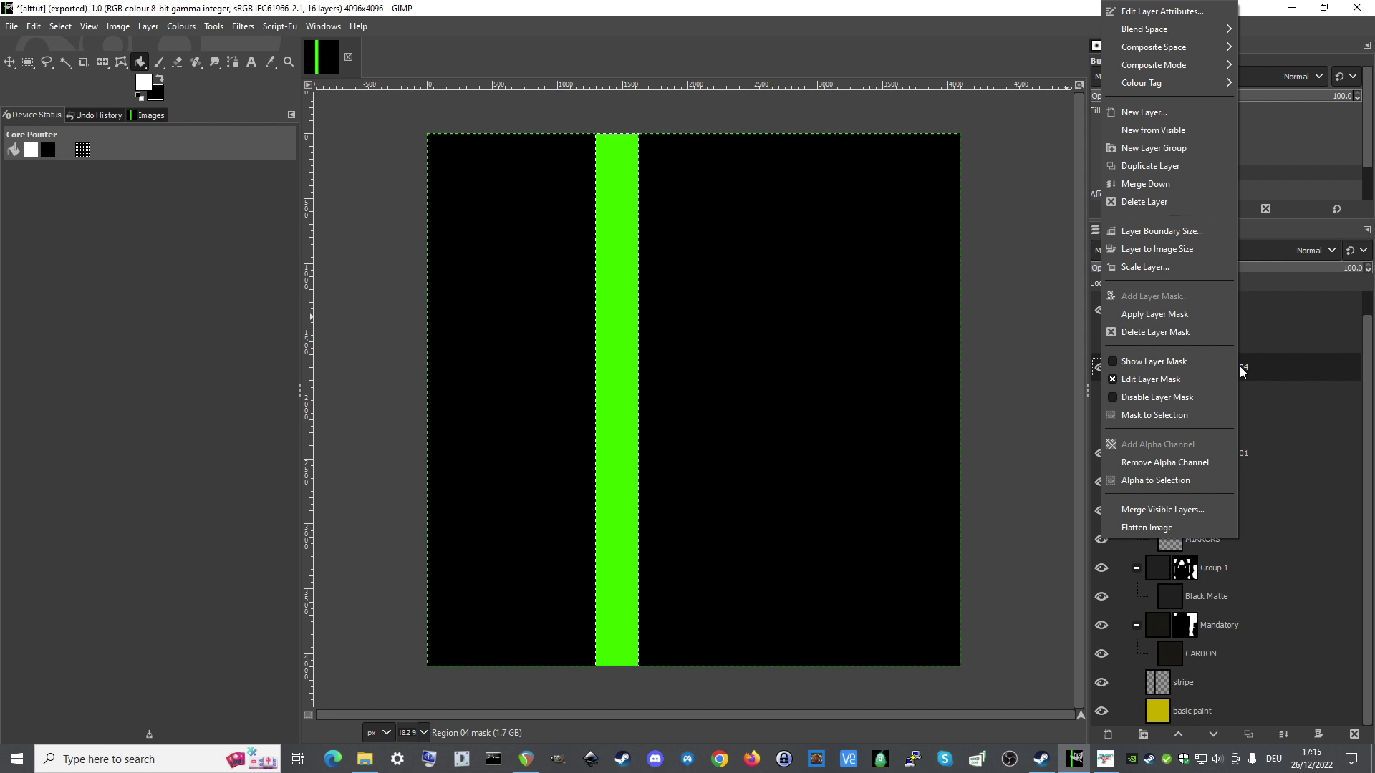
- Flatten the image and export it as alttut_region.dds with BC3 / DXT5
{"action": "left_click", "coordinate": [1181, 527]}
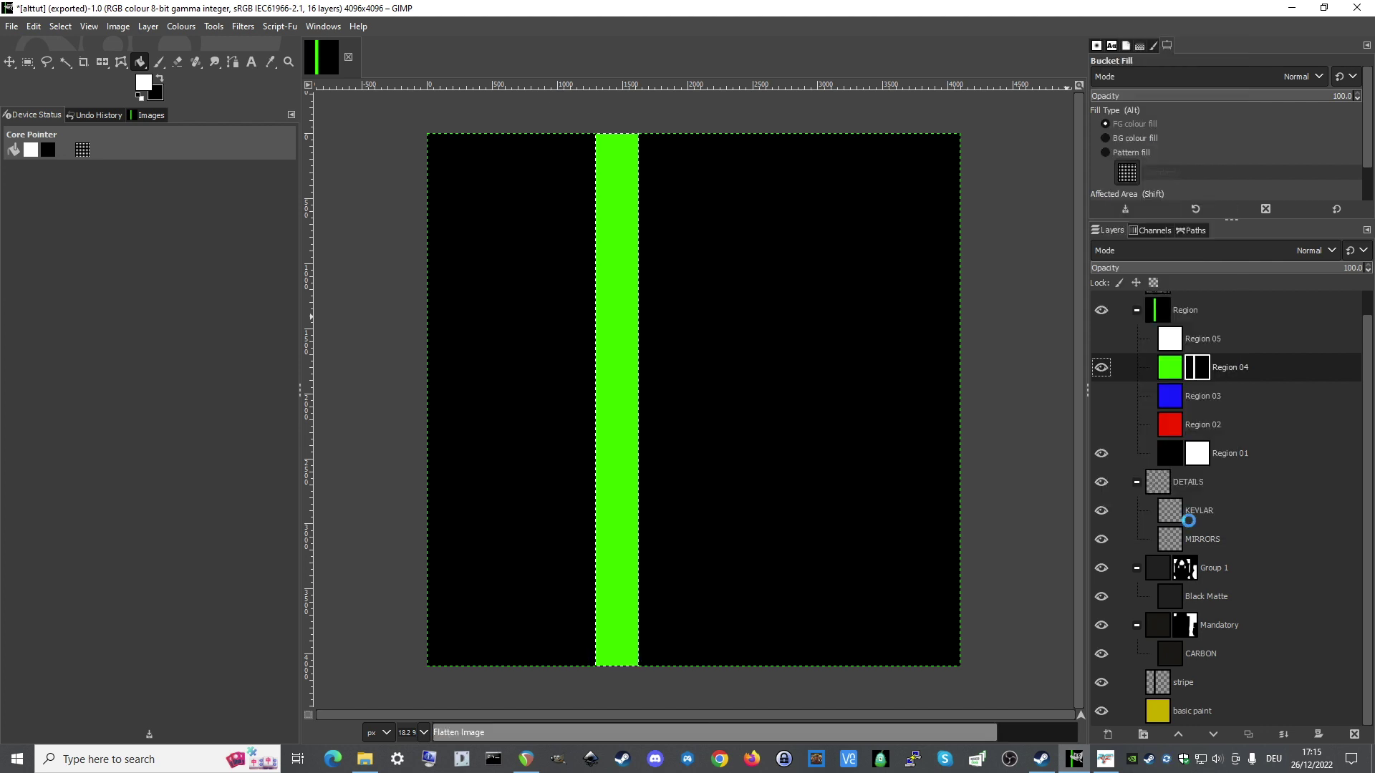
{"action": "left_click", "coordinate": [10, 27]}
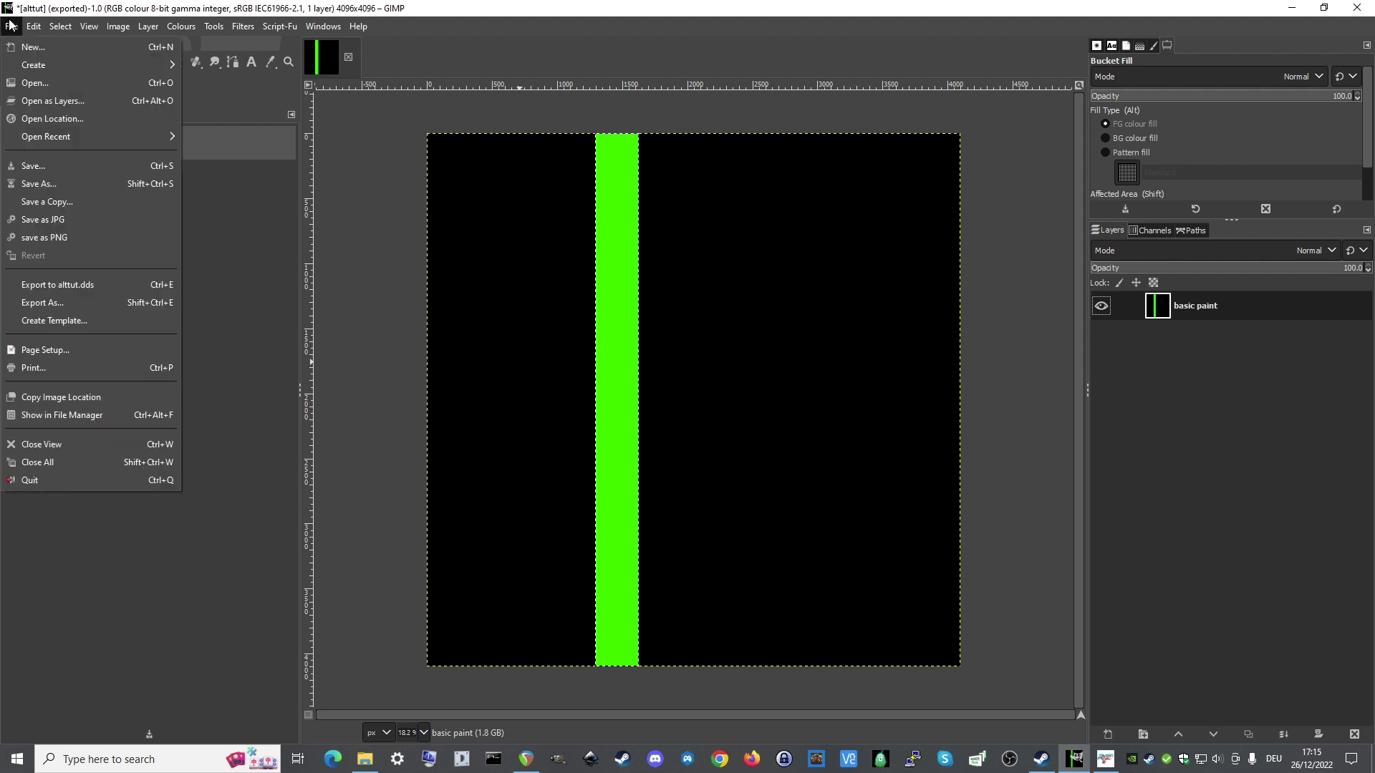
{"action": "left_click", "coordinate": [37, 304]}
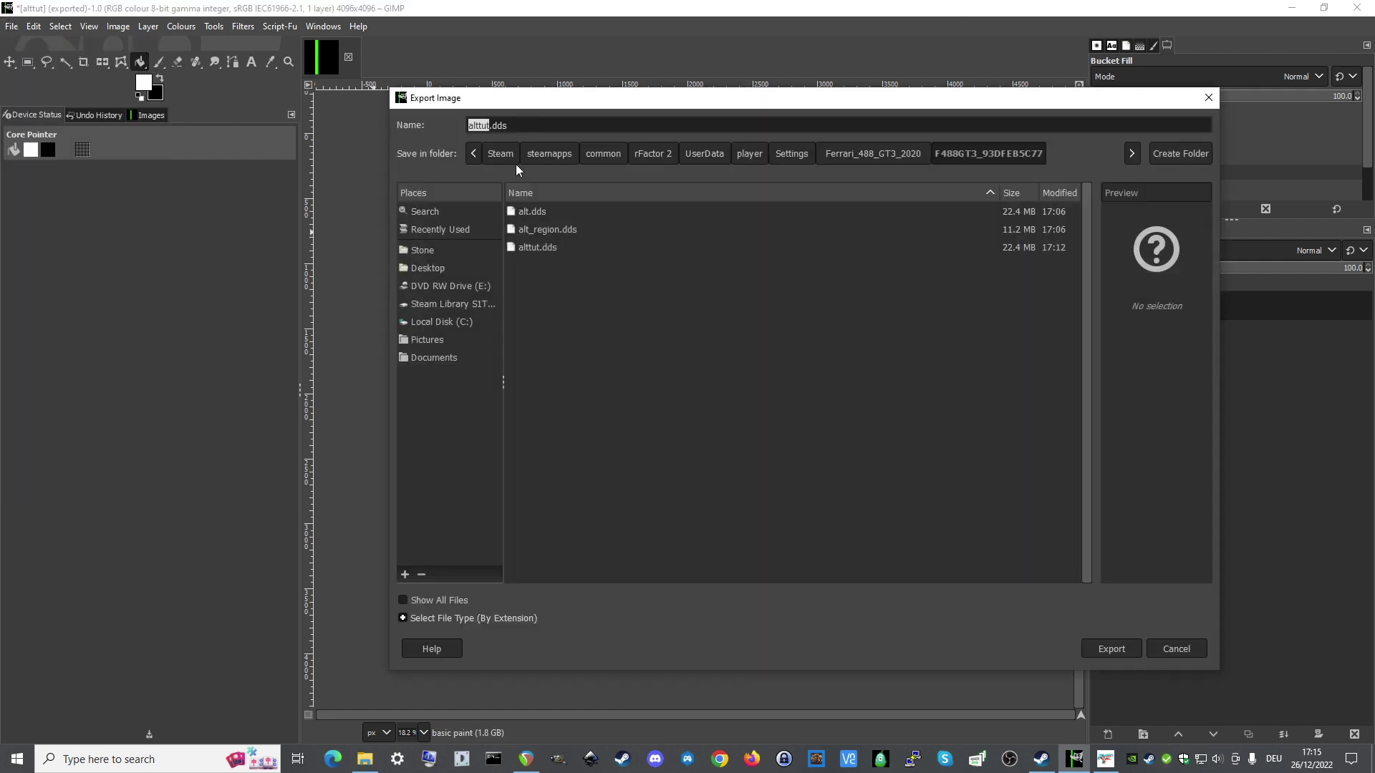
{"action": "left_click", "coordinate": [489, 126]}
{"action": "left_click", "coordinate": [1115, 646]}
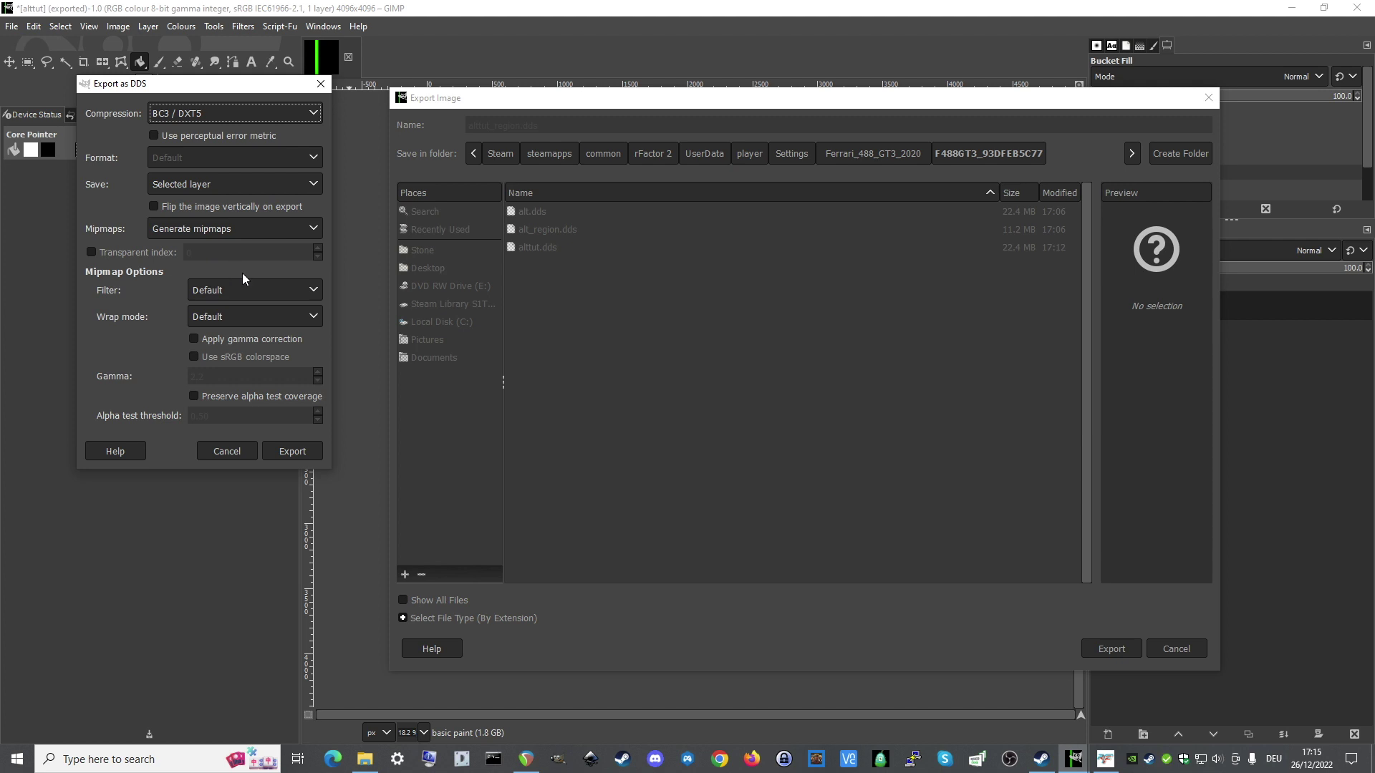
{"action": "left_click", "coordinate": [292, 451]}
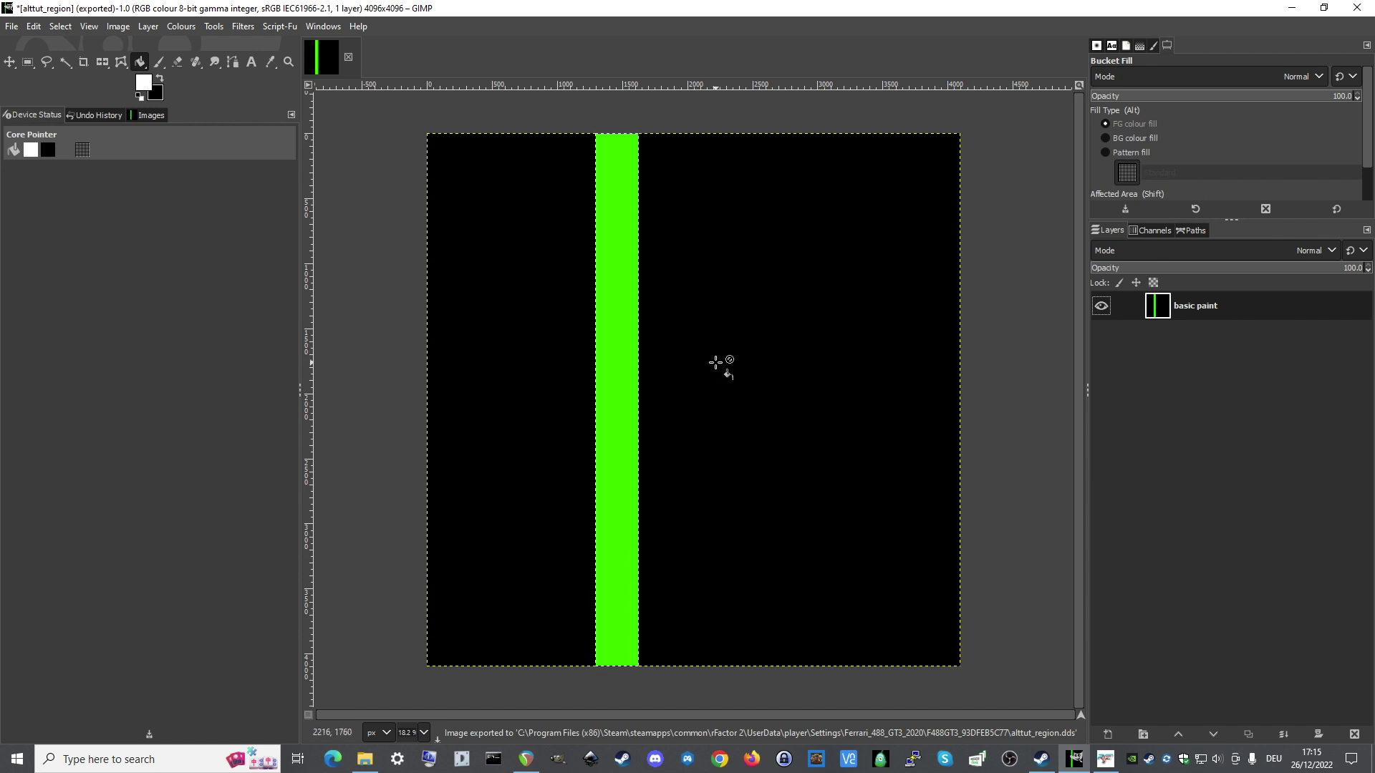
- Undo the flatten to restore the 16 layers, then switch to rFactor 2
{"action": "key", "text": "ctrl+z"}
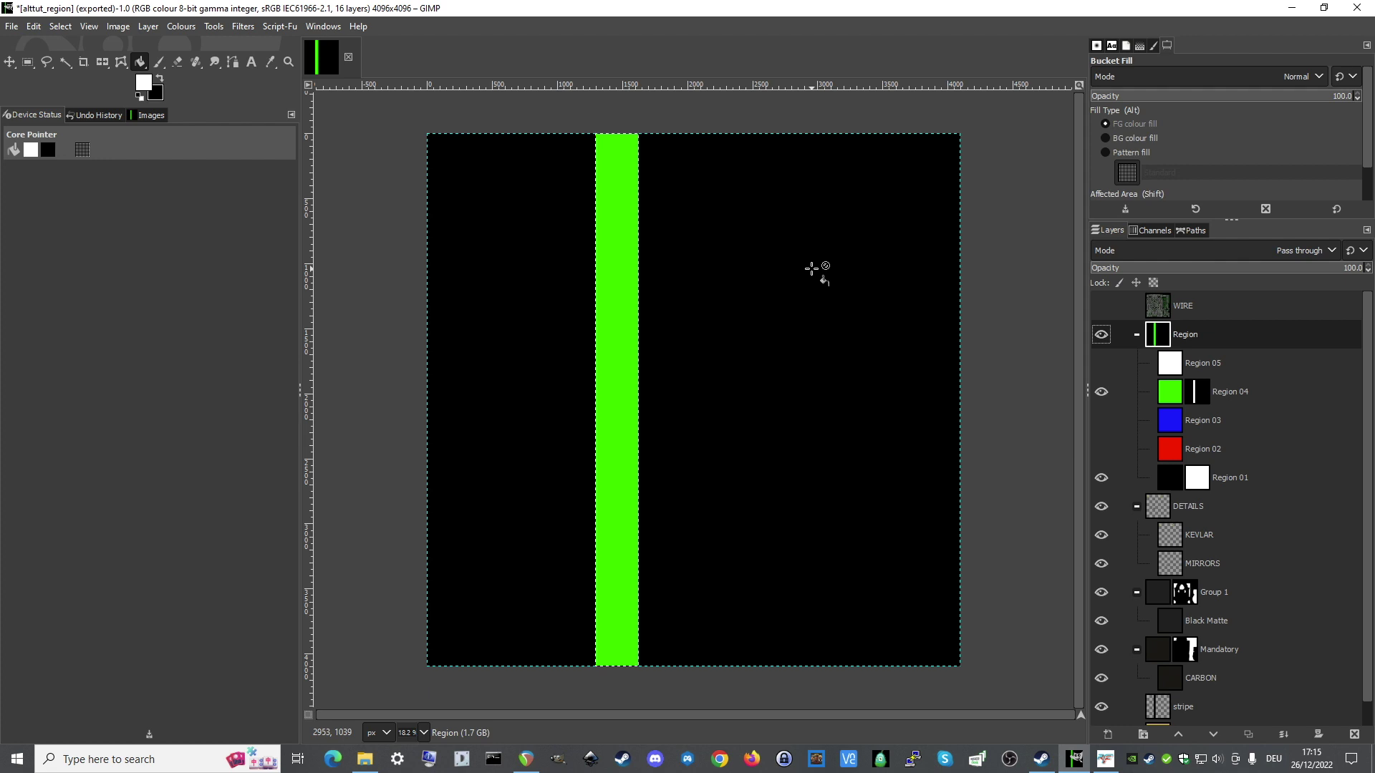
{"action": "key", "text": "alt+Tab"}
{"action": "key", "text": "alt+Tab"}
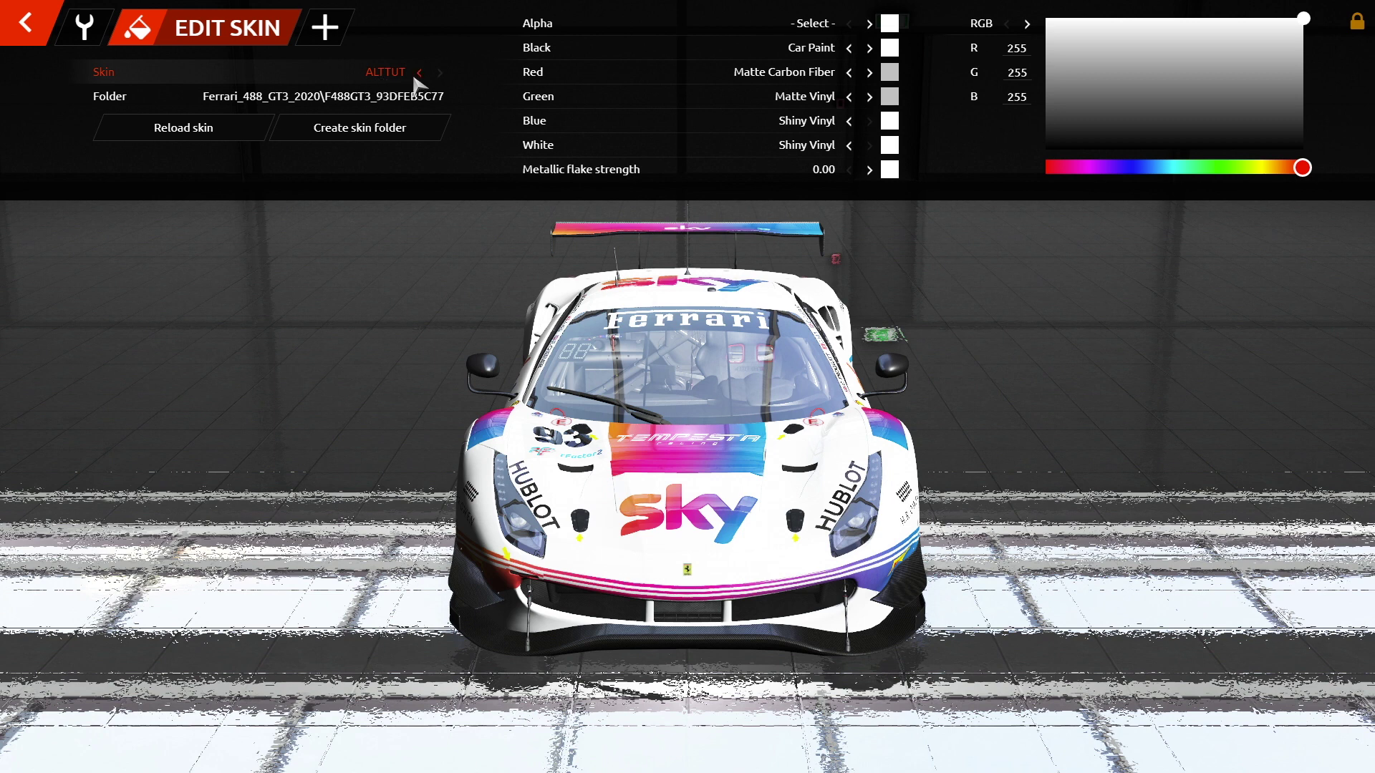
- Reload the ALTTUT skin and orbit the Ferrari to a front-right three-quarter view
{"action": "left_click", "coordinate": [440, 76]}
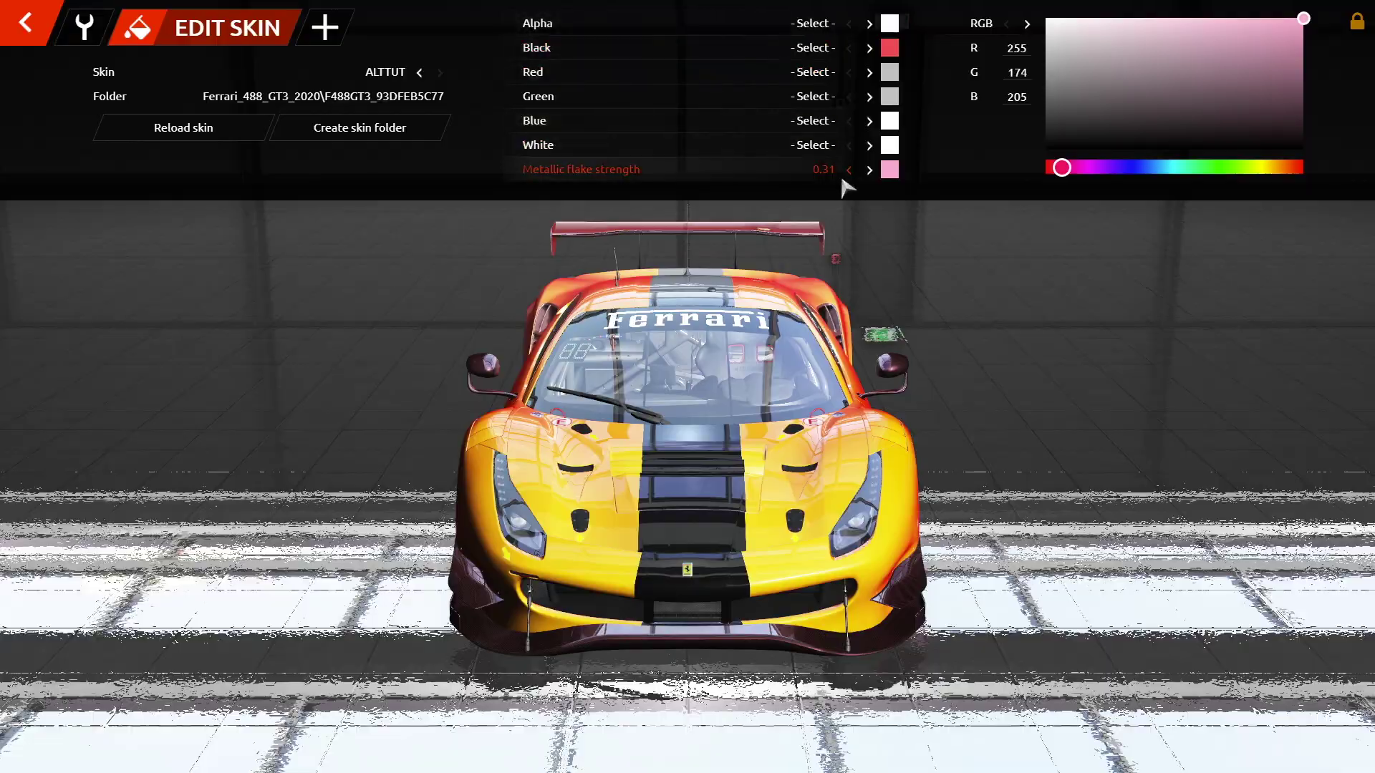
{"action": "left_click_drag", "start_coordinate": [812, 499], "coordinate": [591, 571]}
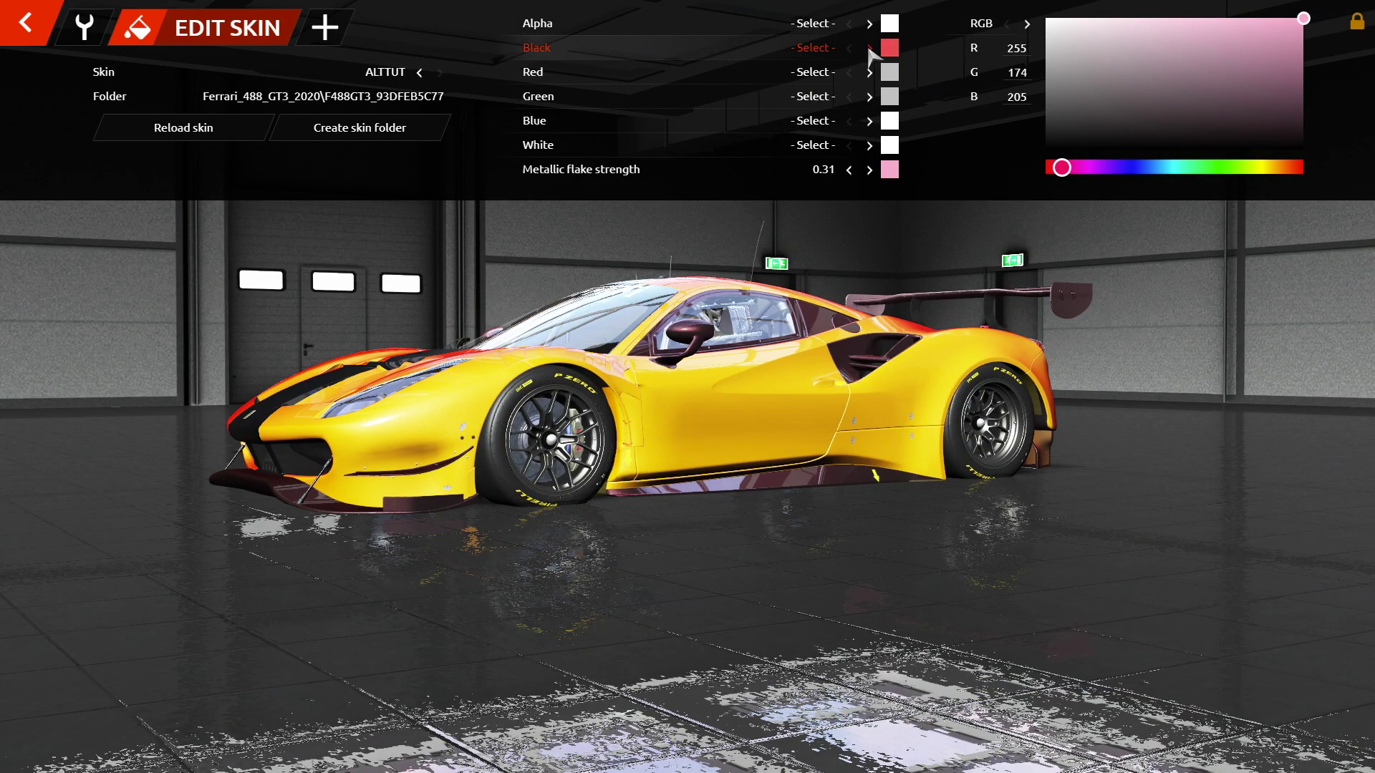
- Cycle the Black region through Chrome, carbon fibre and Matte Paint, settling on Car Paint
{"action": "left_click", "coordinate": [869, 48]}
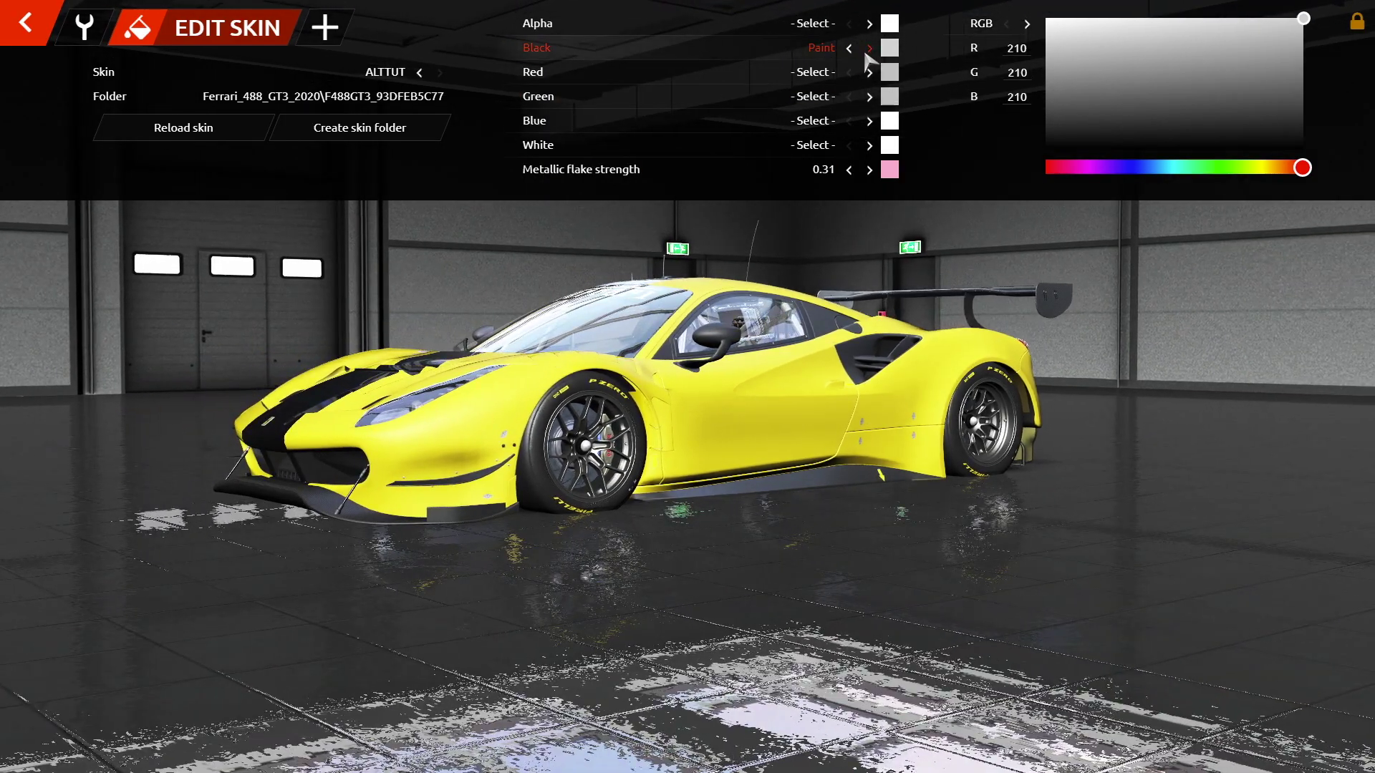
{"action": "left_click", "coordinate": [870, 48]}
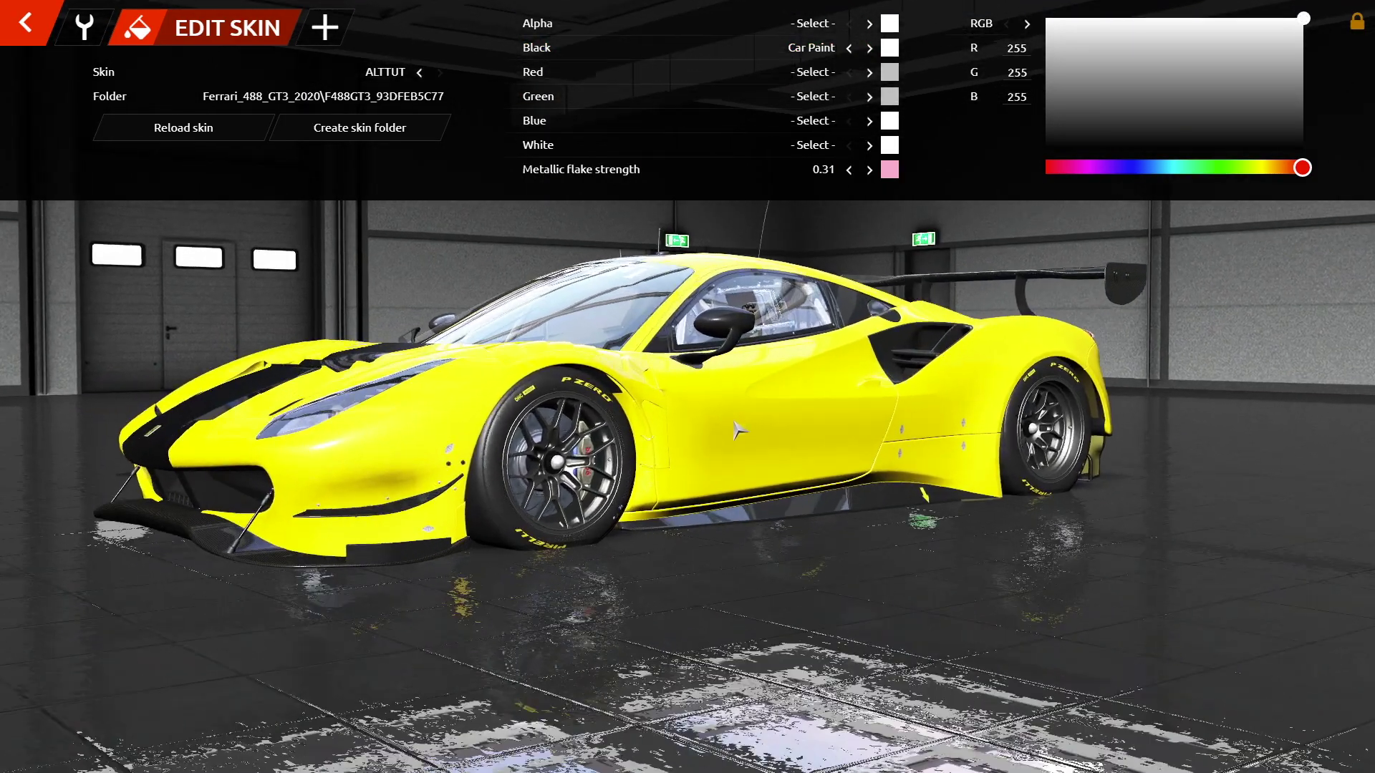
{"action": "left_click", "coordinate": [869, 48]}
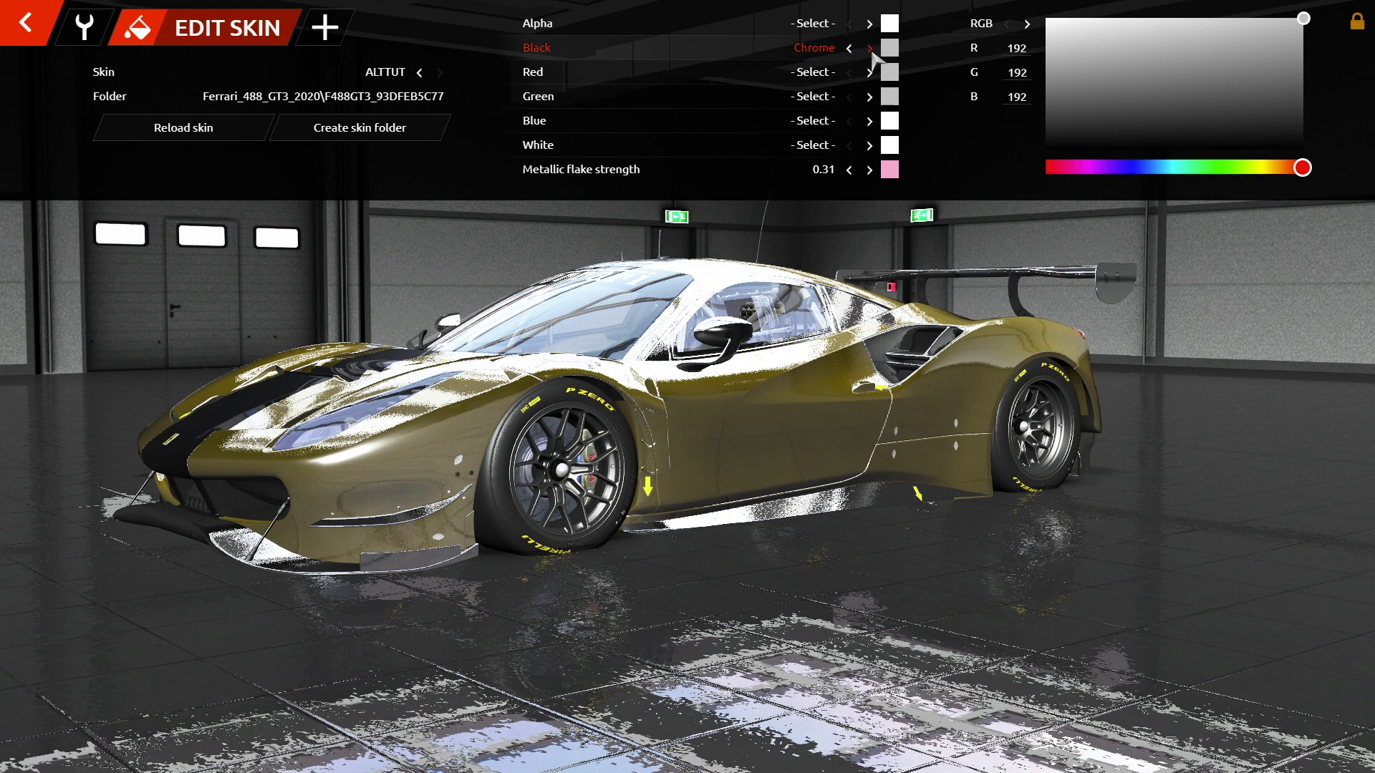
{"action": "left_click", "coordinate": [869, 49]}
{"action": "left_click", "coordinate": [870, 49]}
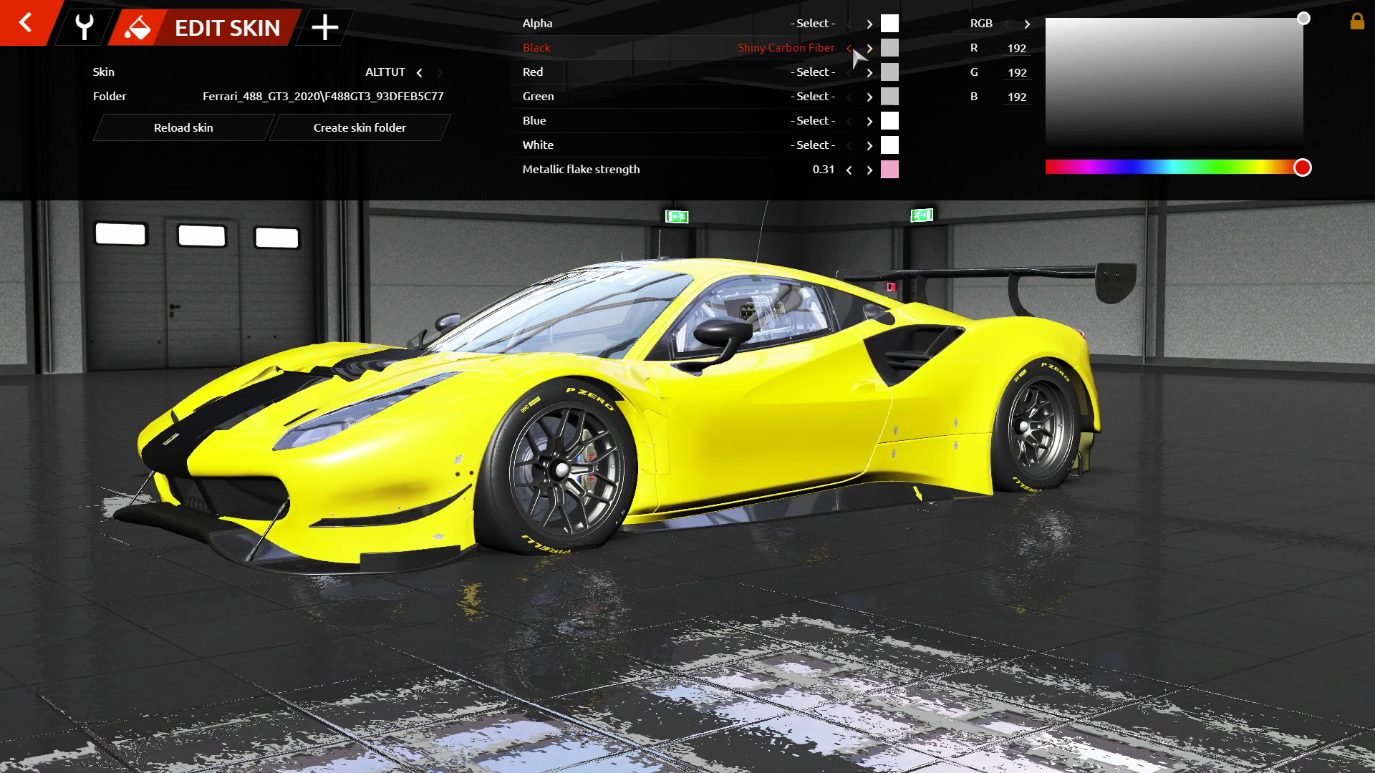
{"action": "left_click", "coordinate": [867, 49]}
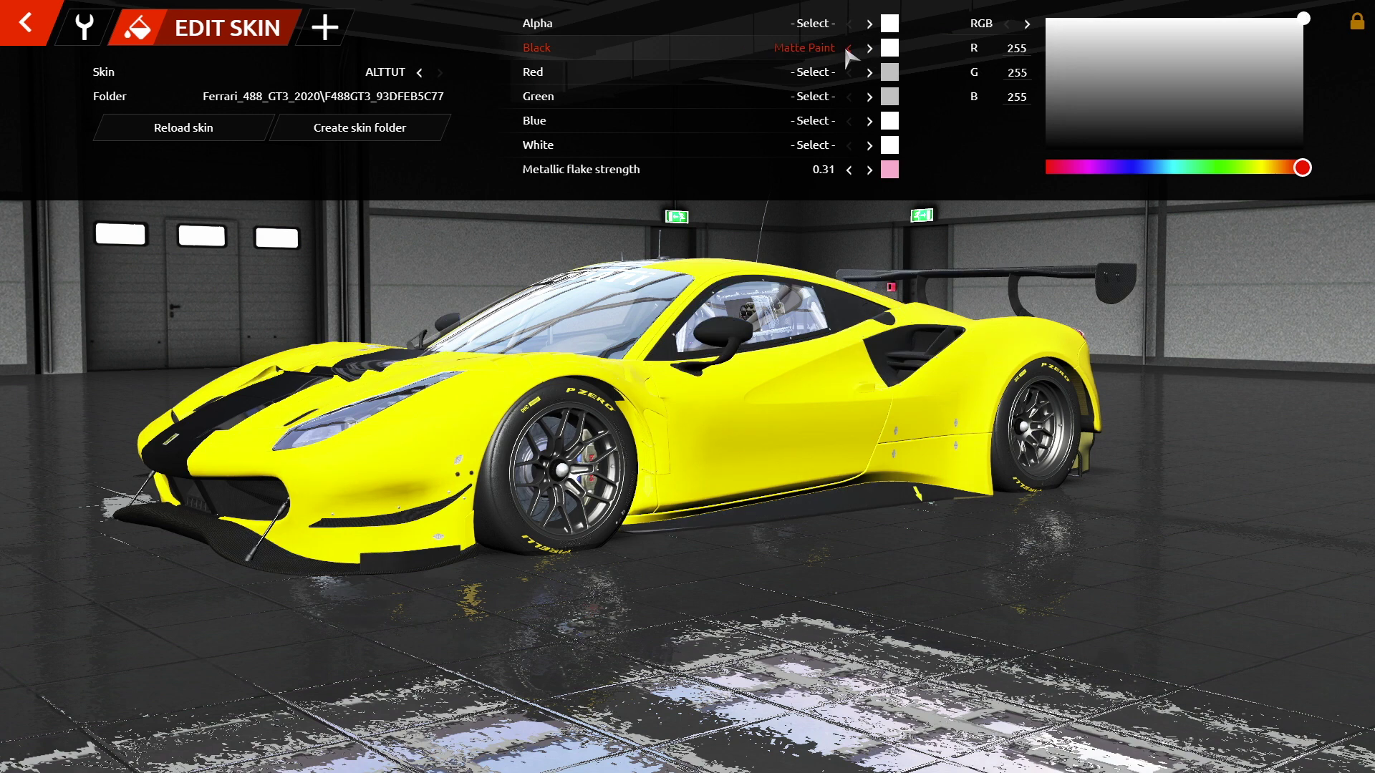
{"action": "left_click", "coordinate": [848, 48]}
{"action": "left_click", "coordinate": [848, 49]}
{"action": "left_click", "coordinate": [848, 49]}
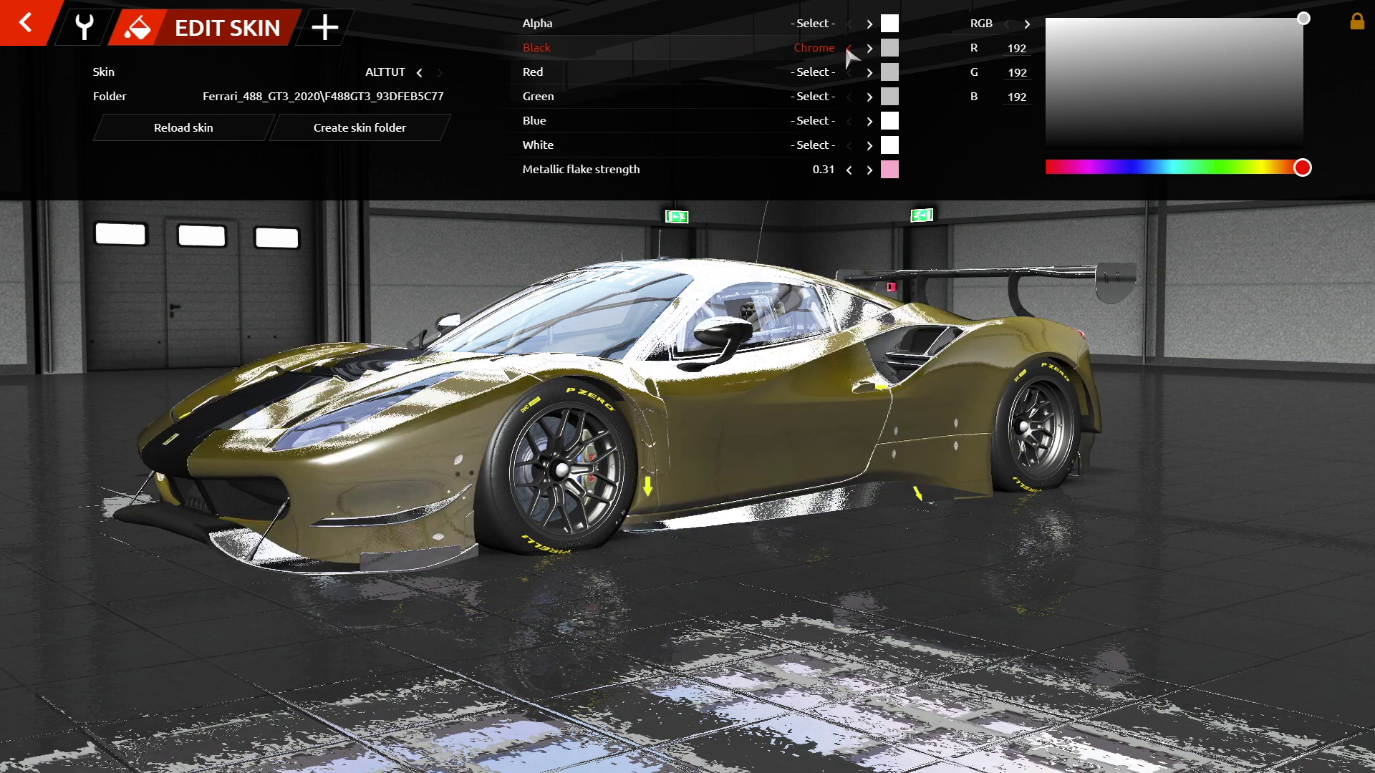
{"action": "left_click", "coordinate": [849, 49]}
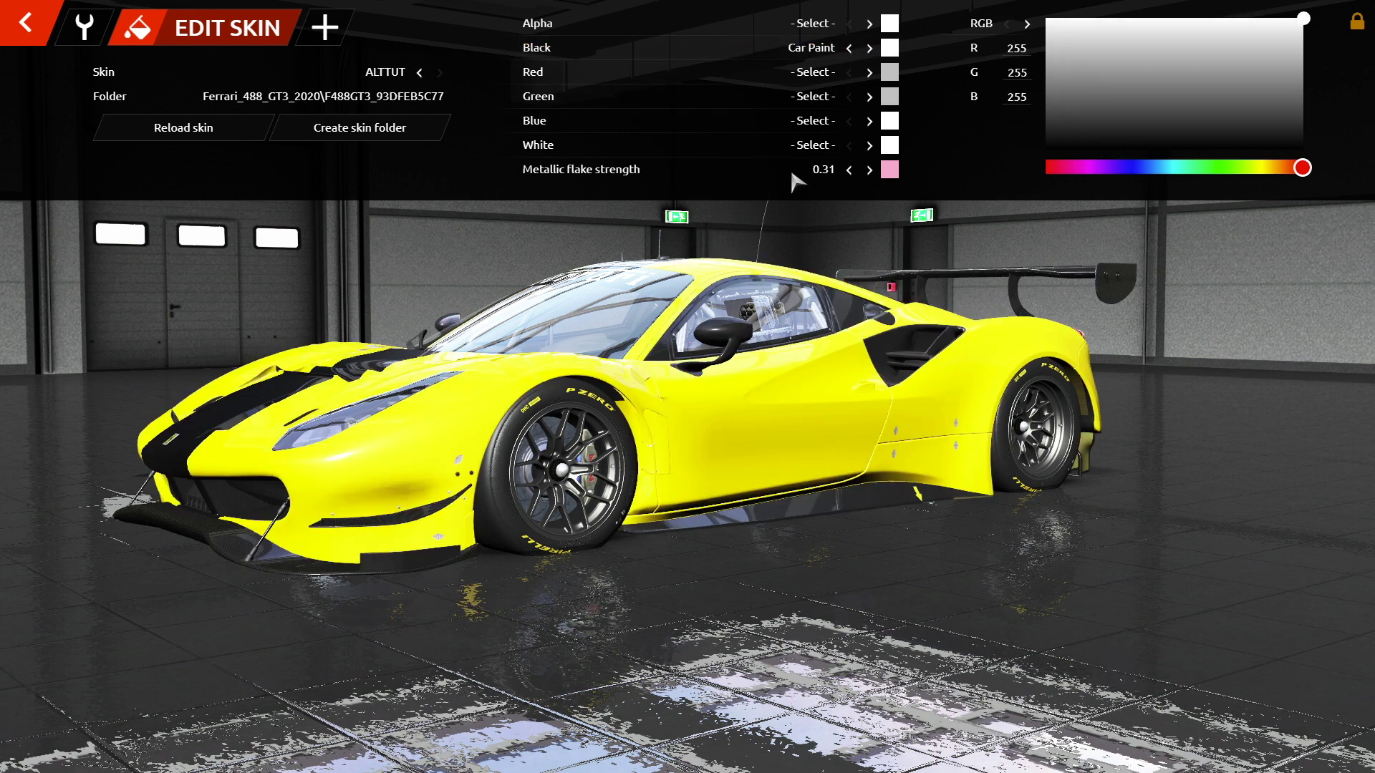
{"action": "left_click_drag", "start_coordinate": [444, 430], "coordinate": [734, 467]}
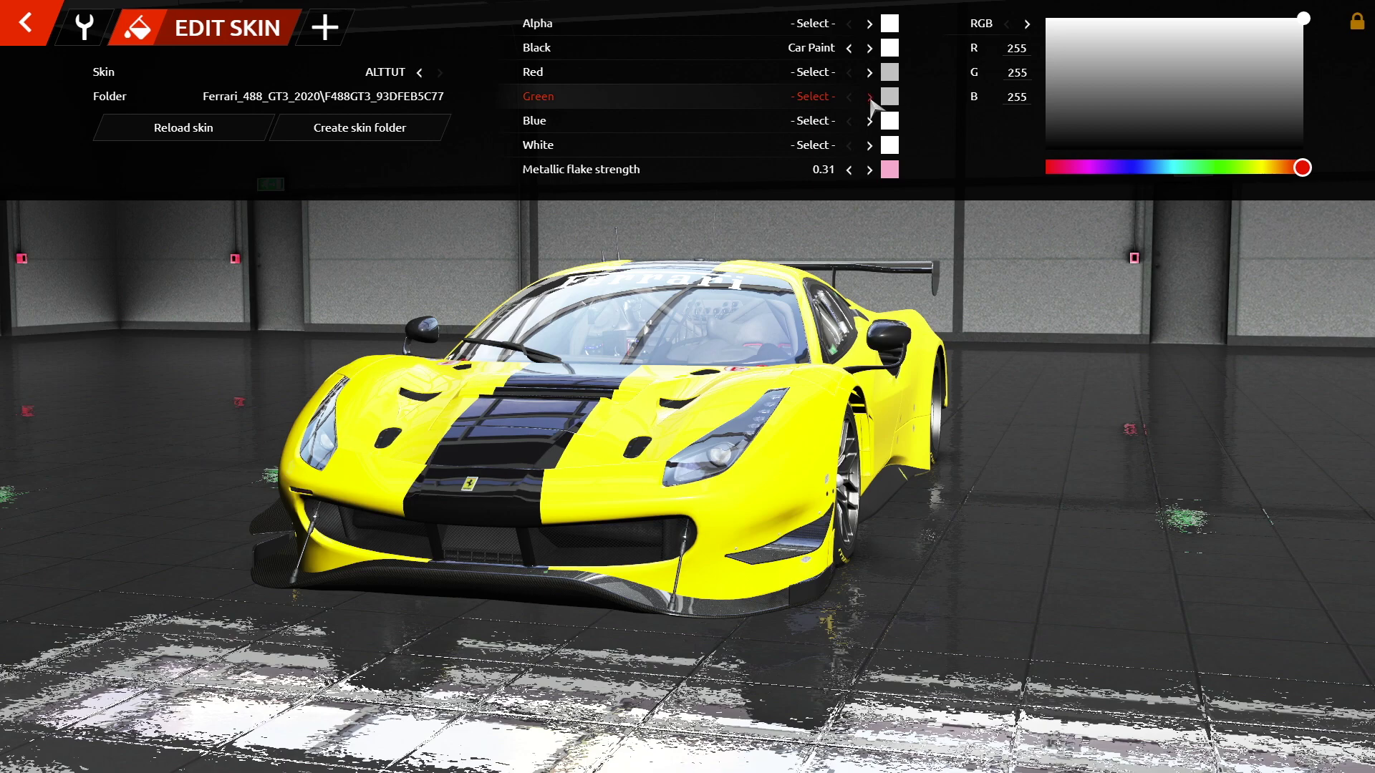
- Try Paint and Chrome on the Green stripe region, then settle on Car Paint
{"action": "left_click", "coordinate": [870, 98]}
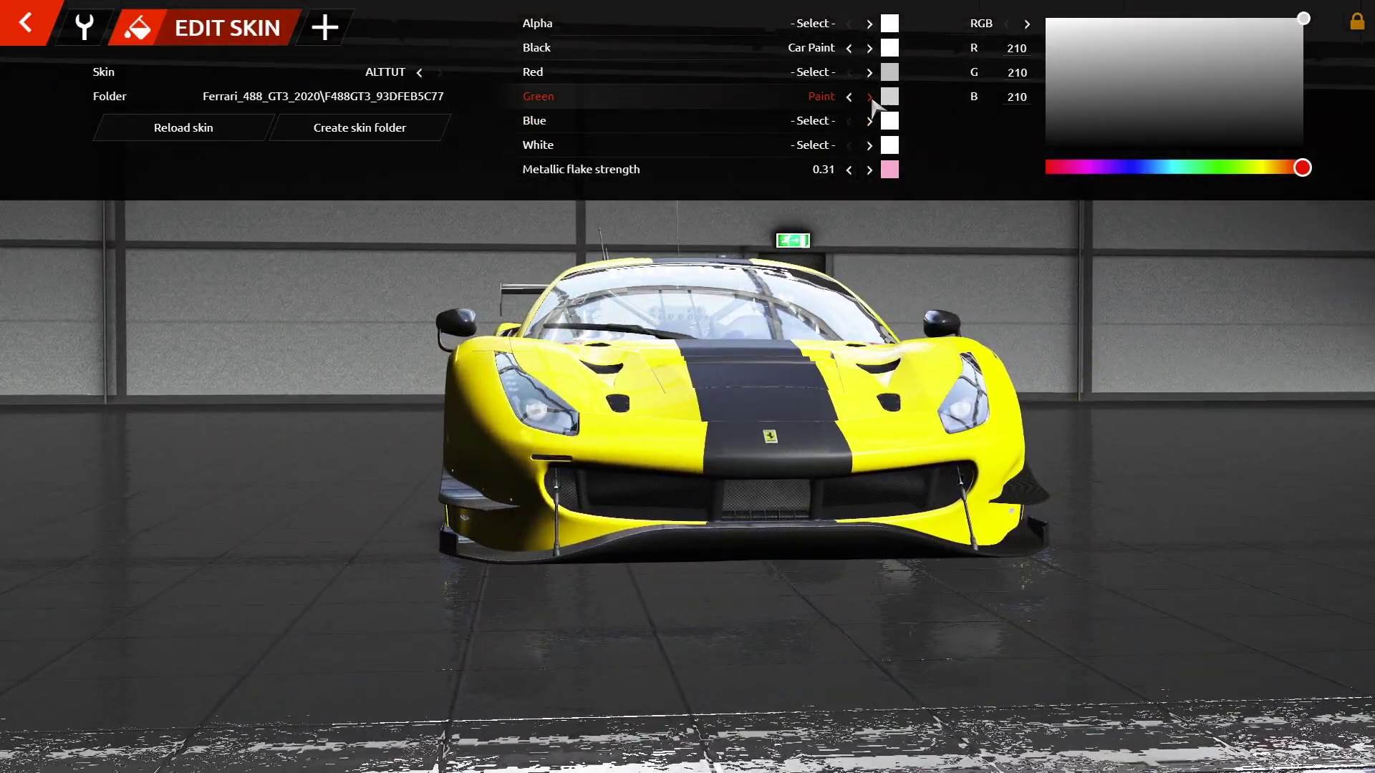
{"action": "left_click", "coordinate": [870, 97]}
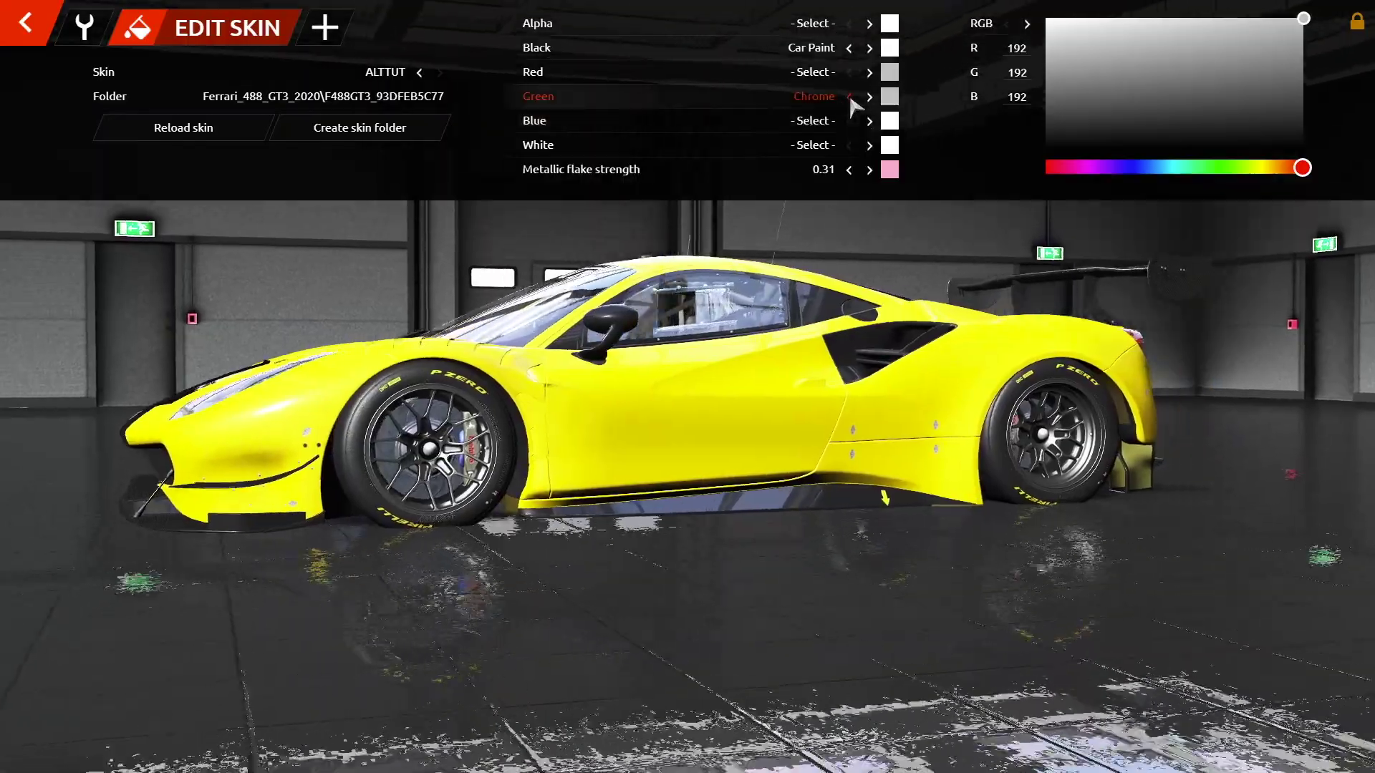
{"action": "left_click", "coordinate": [849, 96]}
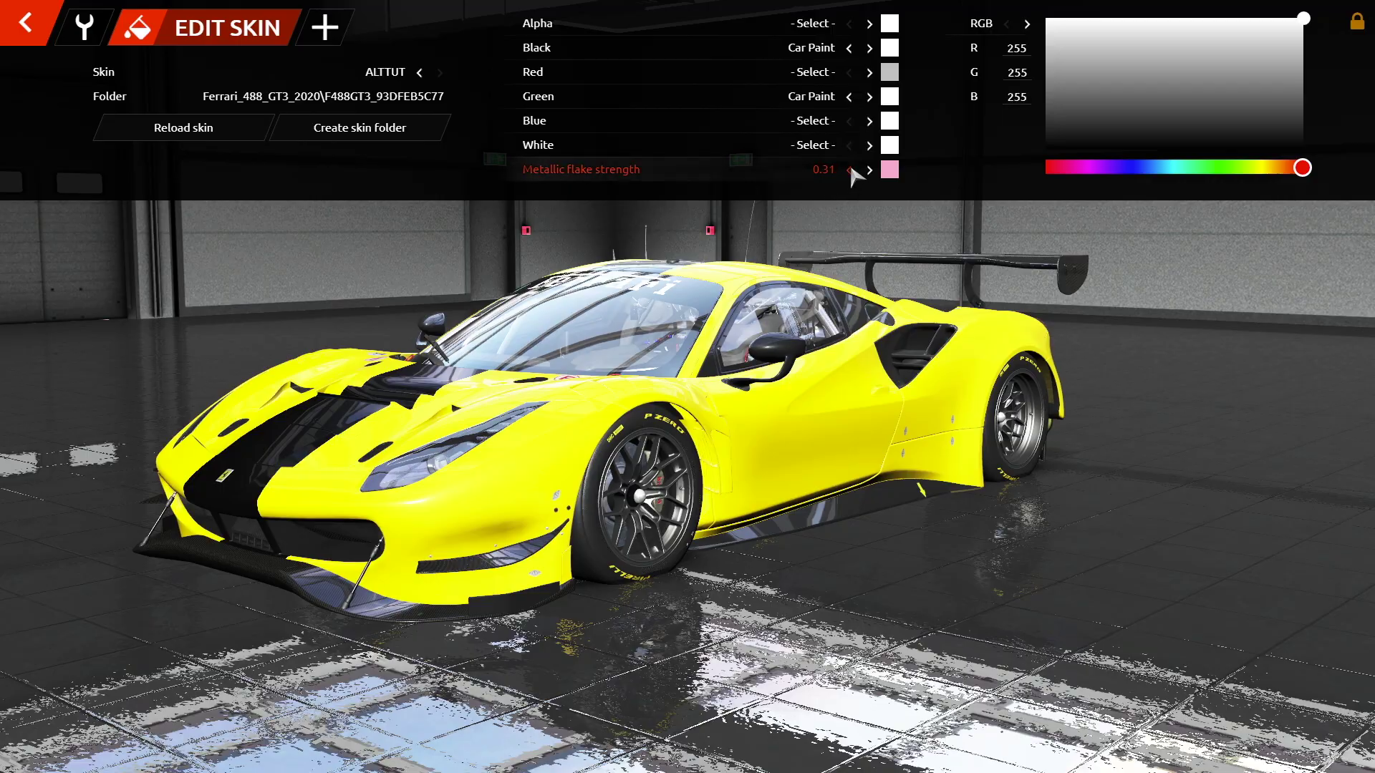
- Change the metallic flake colour to blue (RGB 0, 91, 255)
{"action": "left_click_drag", "start_coordinate": [652, 396], "coordinate": [773, 400]}
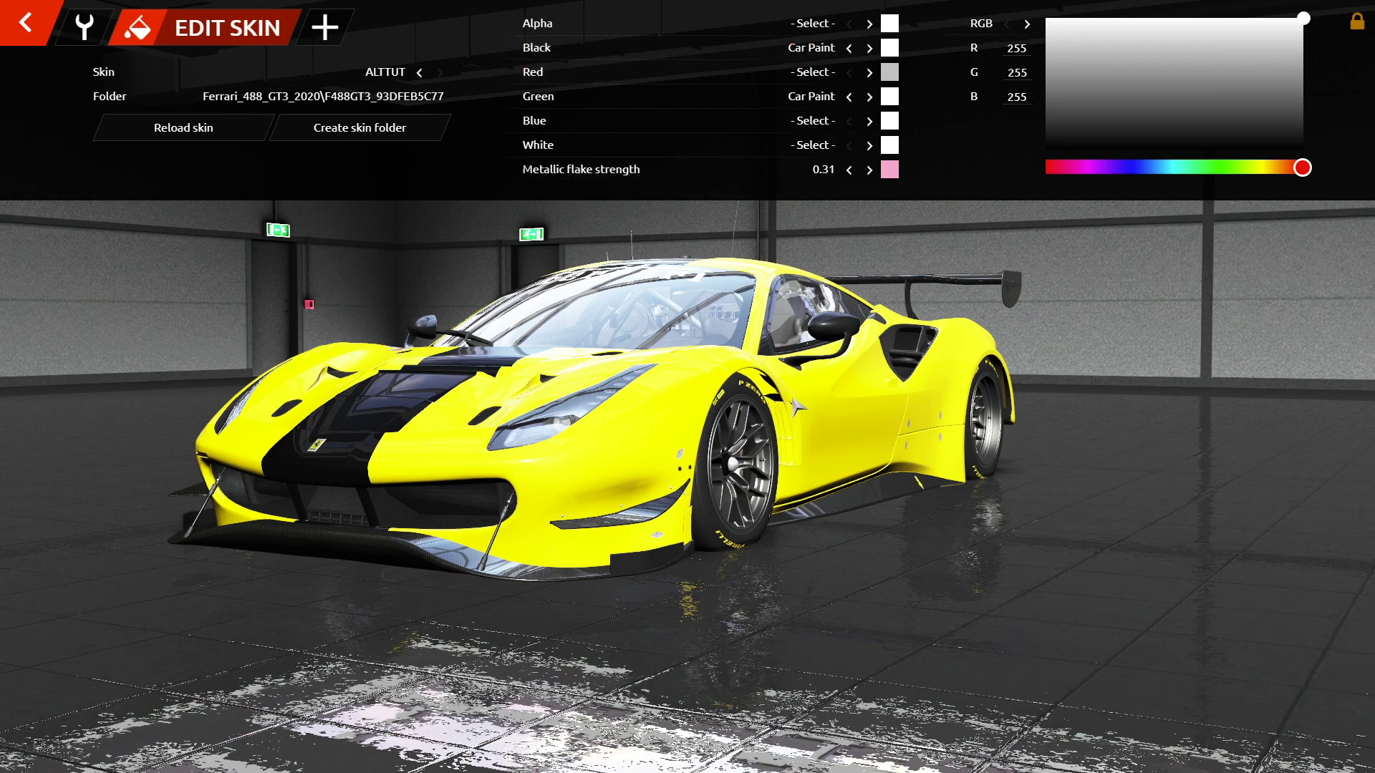
{"action": "scroll", "coordinate": [688, 458], "scroll_direction": "up", "scroll_amount": 5}
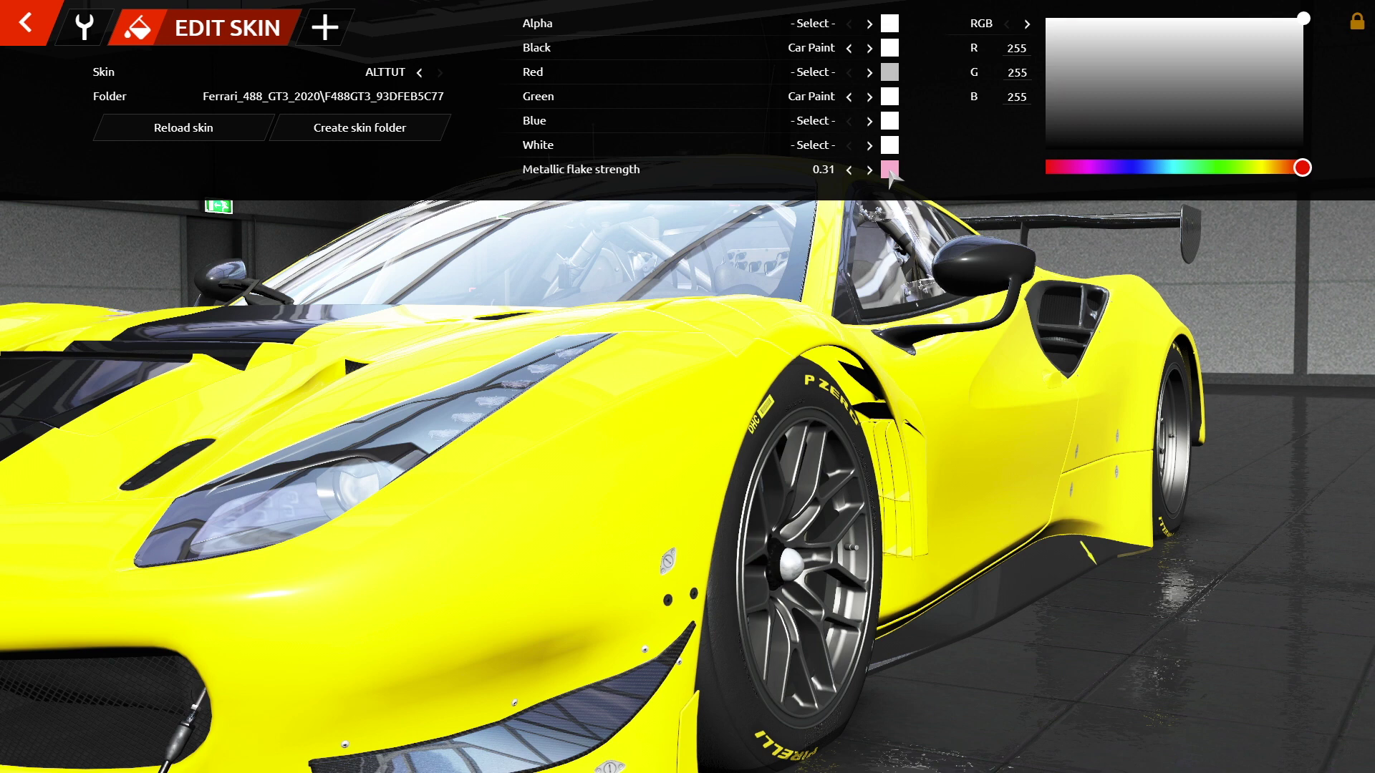
{"action": "left_click", "coordinate": [889, 172]}
{"action": "left_click_drag", "start_coordinate": [1113, 107], "coordinate": [1072, 137]}
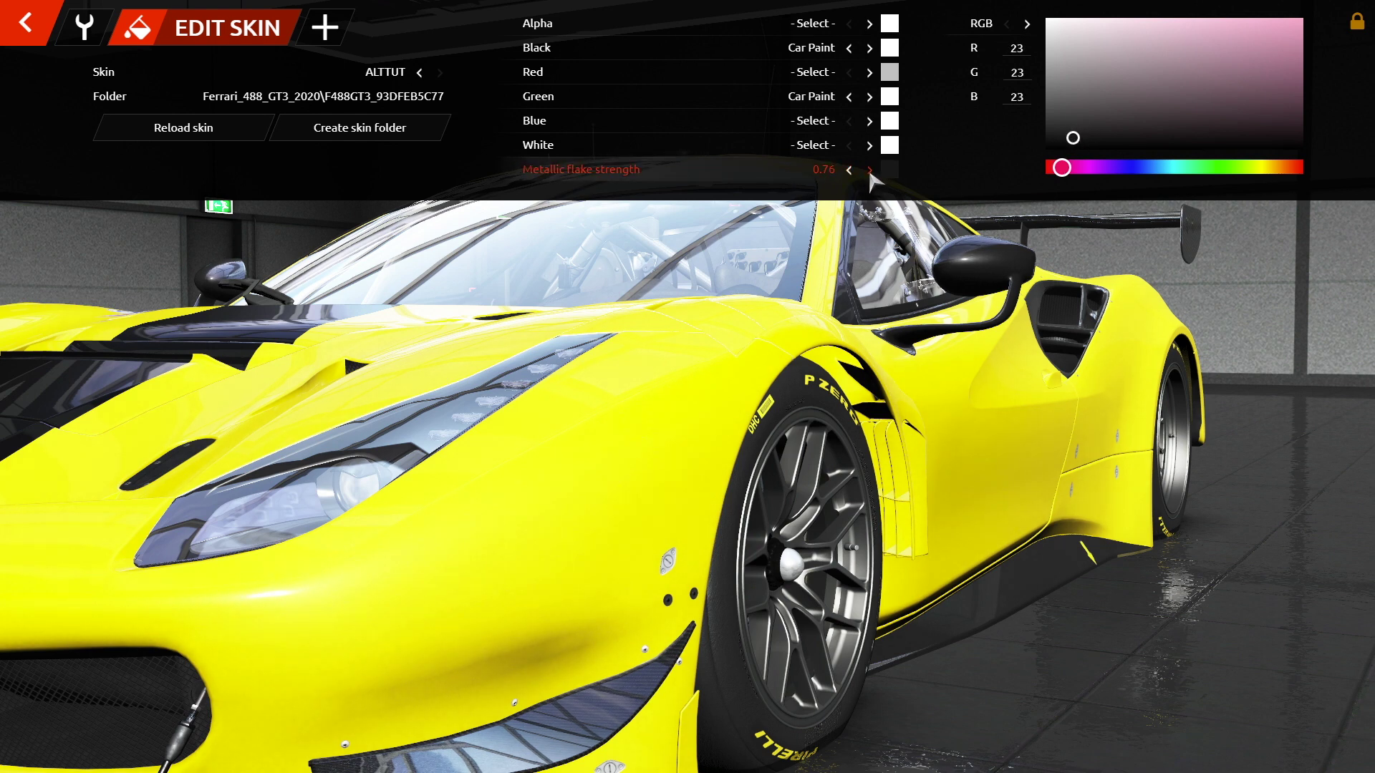
{"action": "scroll", "coordinate": [775, 391], "scroll_direction": "up", "scroll_amount": 4}
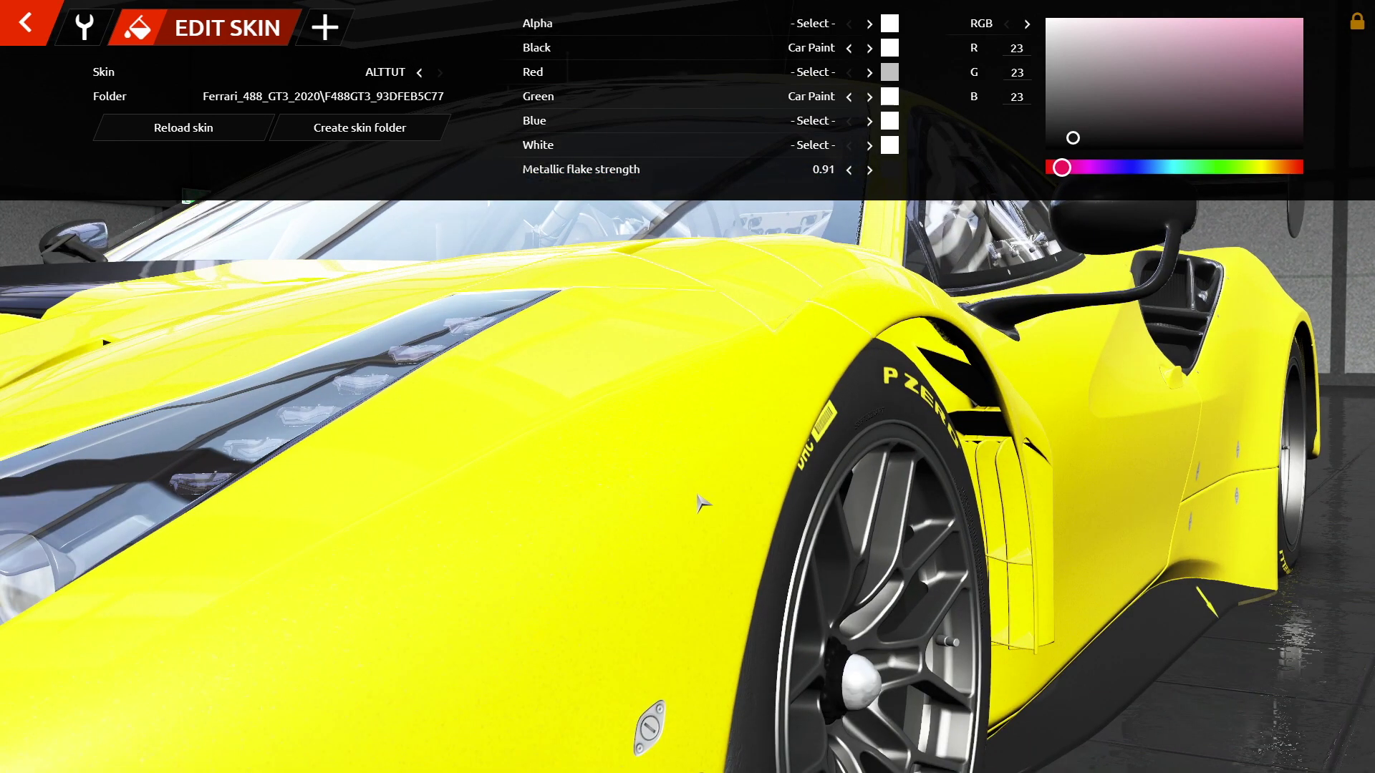
{"action": "scroll", "coordinate": [691, 614], "scroll_direction": "down", "scroll_amount": 5}
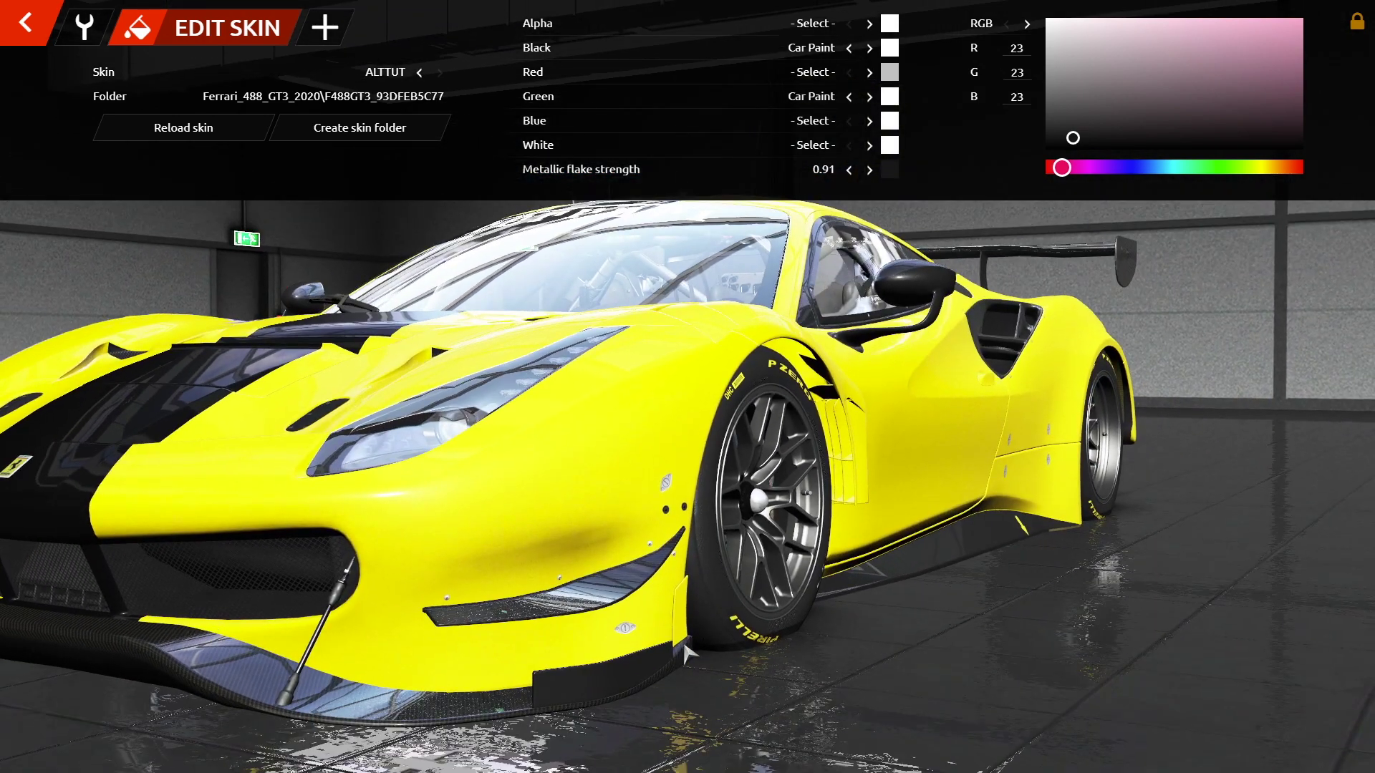
{"action": "left_click", "coordinate": [1059, 146]}
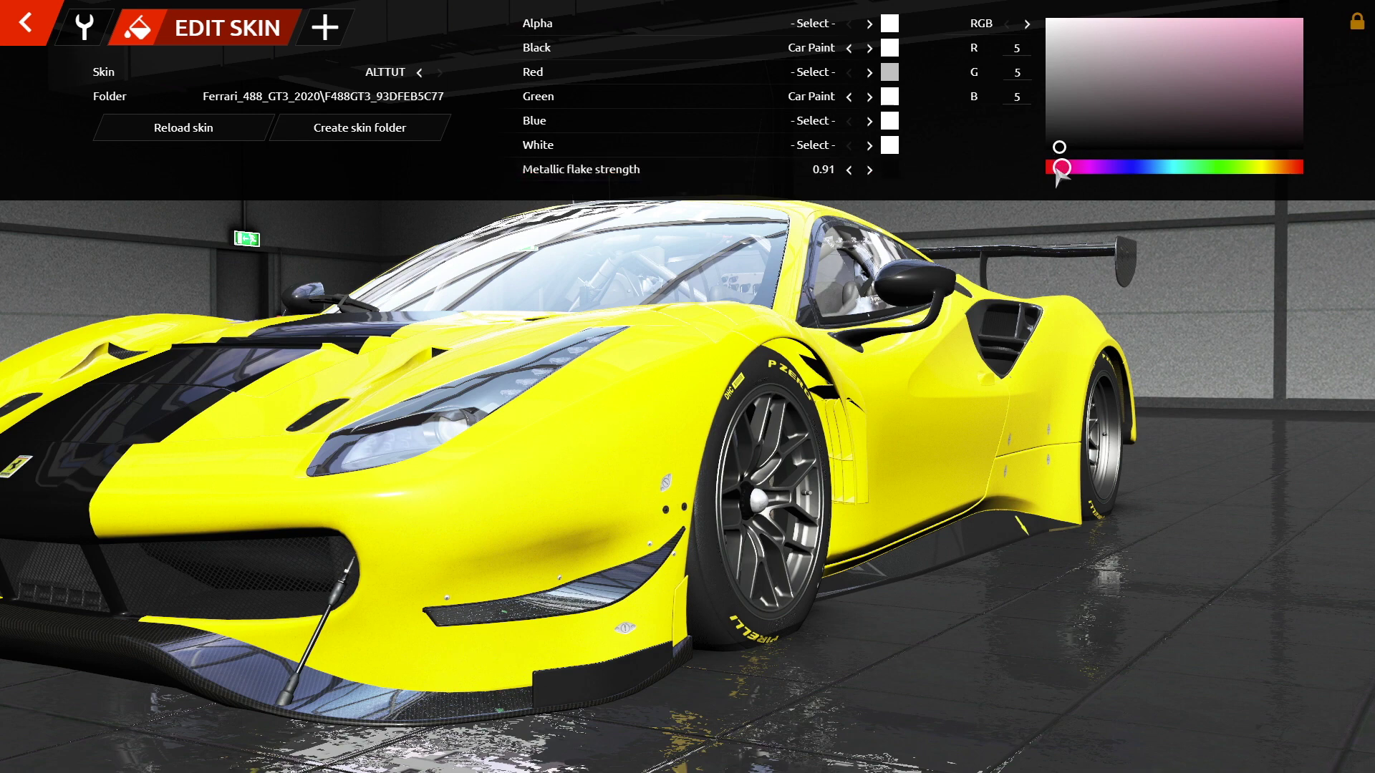
{"action": "left_click_drag", "start_coordinate": [1062, 169], "coordinate": [1147, 171]}
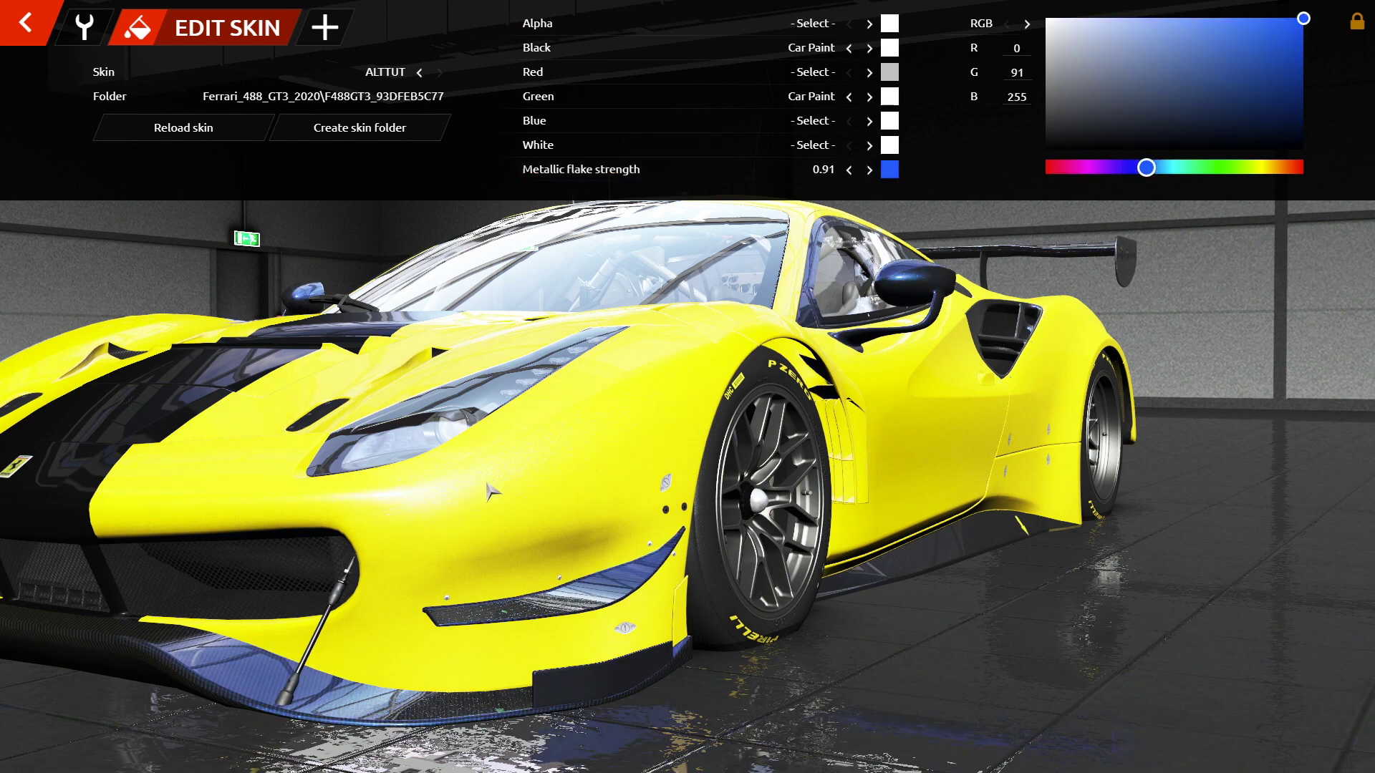
{"action": "scroll", "coordinate": [550, 593], "scroll_direction": "up", "scroll_amount": 5}
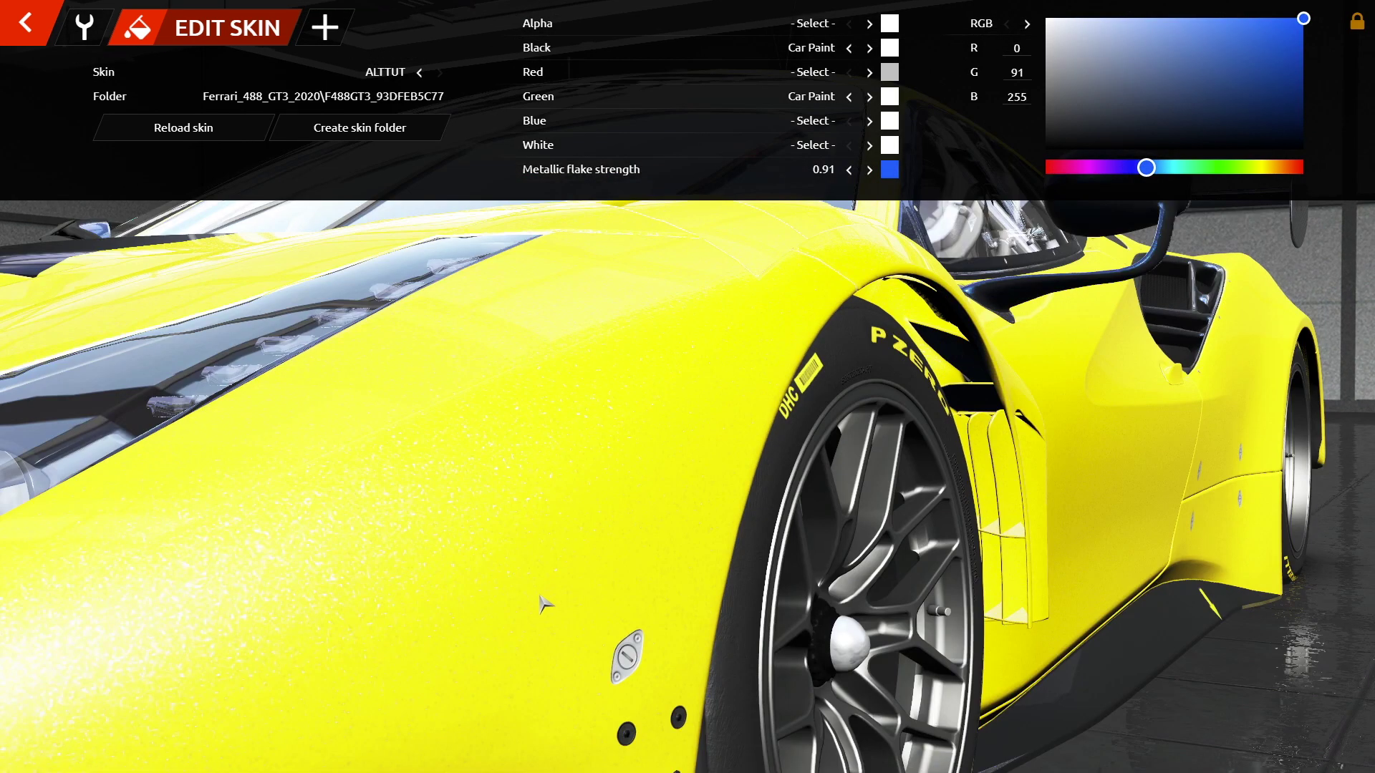
{"action": "scroll", "coordinate": [545, 604], "scroll_direction": "down", "scroll_amount": 3}
- Orbit and zoom around the car to inspect the blue flake on hood and sides
{"action": "mouse_move", "coordinate": [544, 604]}
{"action": "left_mouse_down"}
{"action": "mouse_move", "coordinate": [647, 657]}
{"action": "mouse_move", "coordinate": [623, 648]}
{"action": "left_mouse_up"}
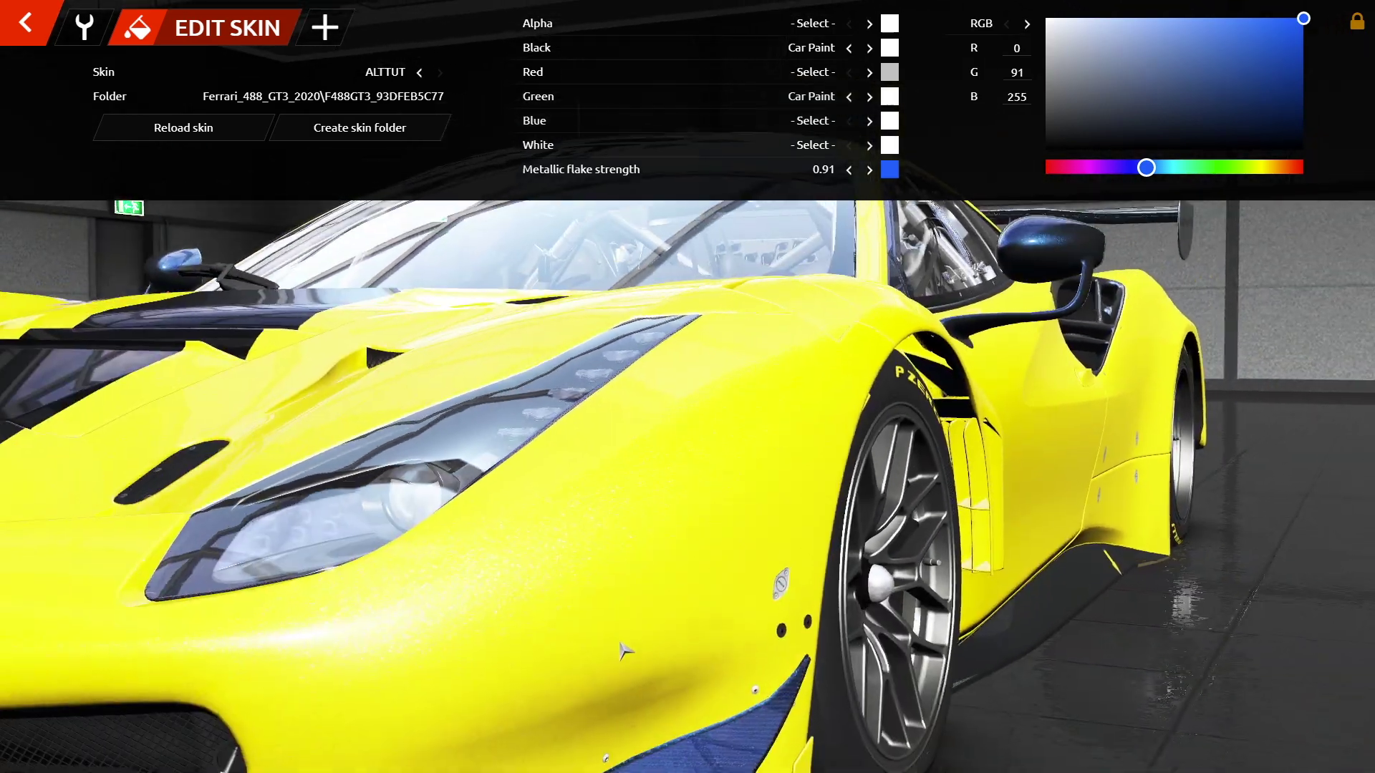
{"action": "scroll", "coordinate": [623, 648], "scroll_direction": "down", "scroll_amount": 5}
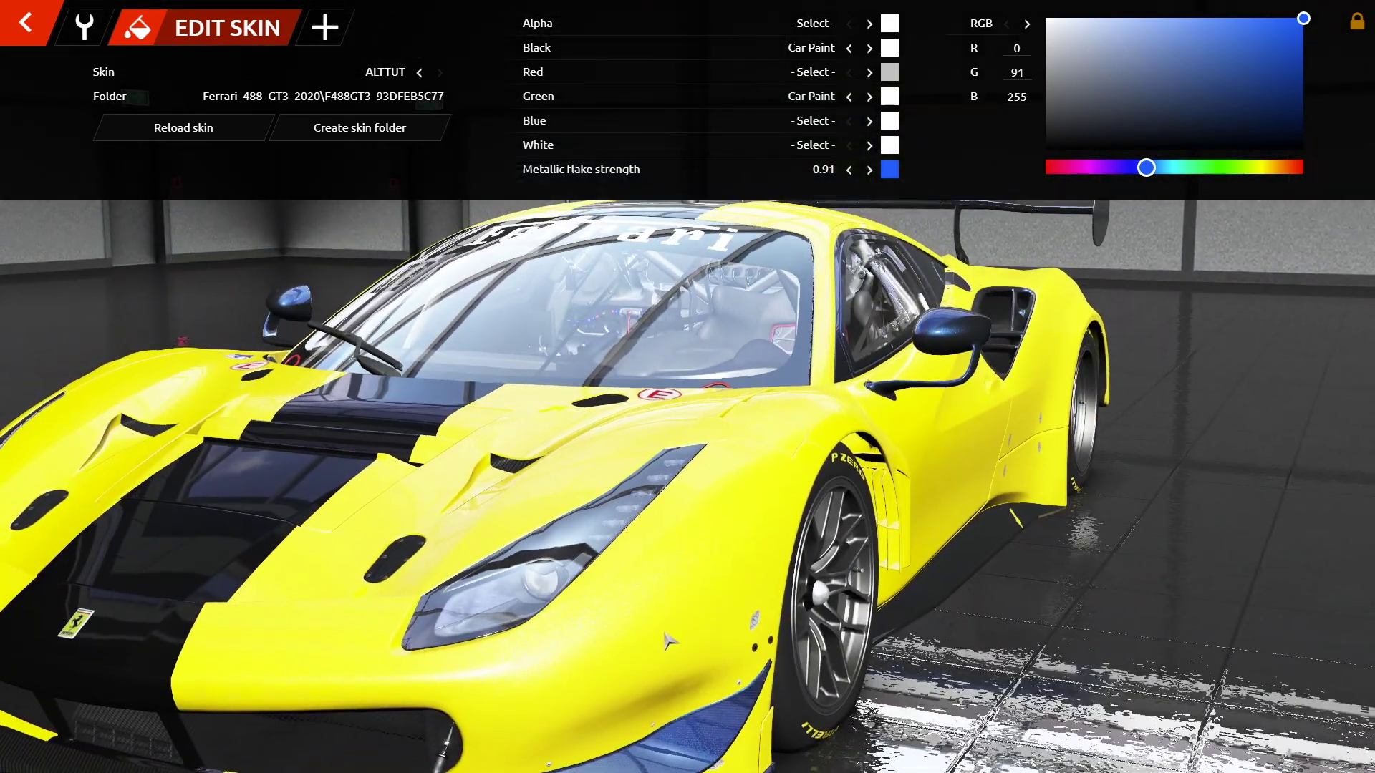
{"action": "left_click_drag", "start_coordinate": [670, 641], "coordinate": [682, 682]}
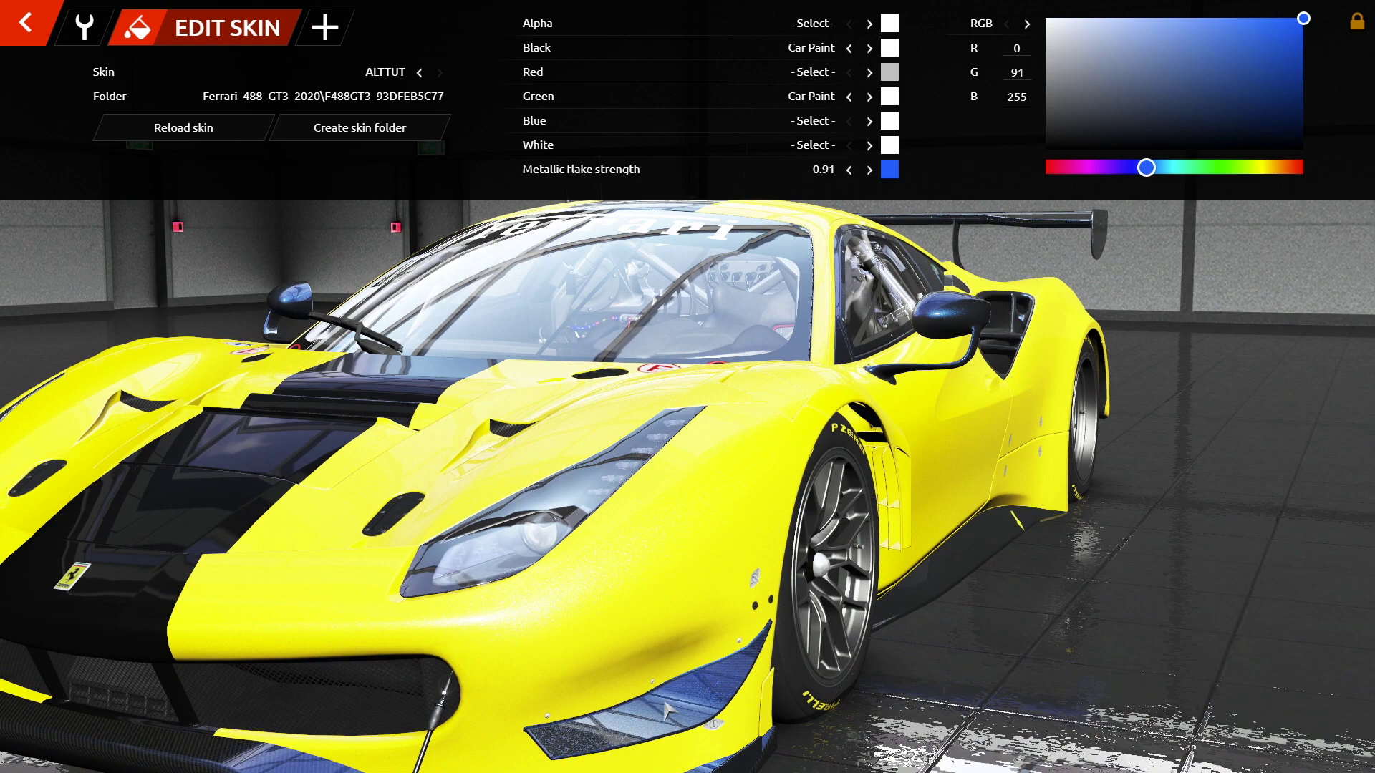
{"action": "left_click_drag", "start_coordinate": [730, 565], "coordinate": [782, 472]}
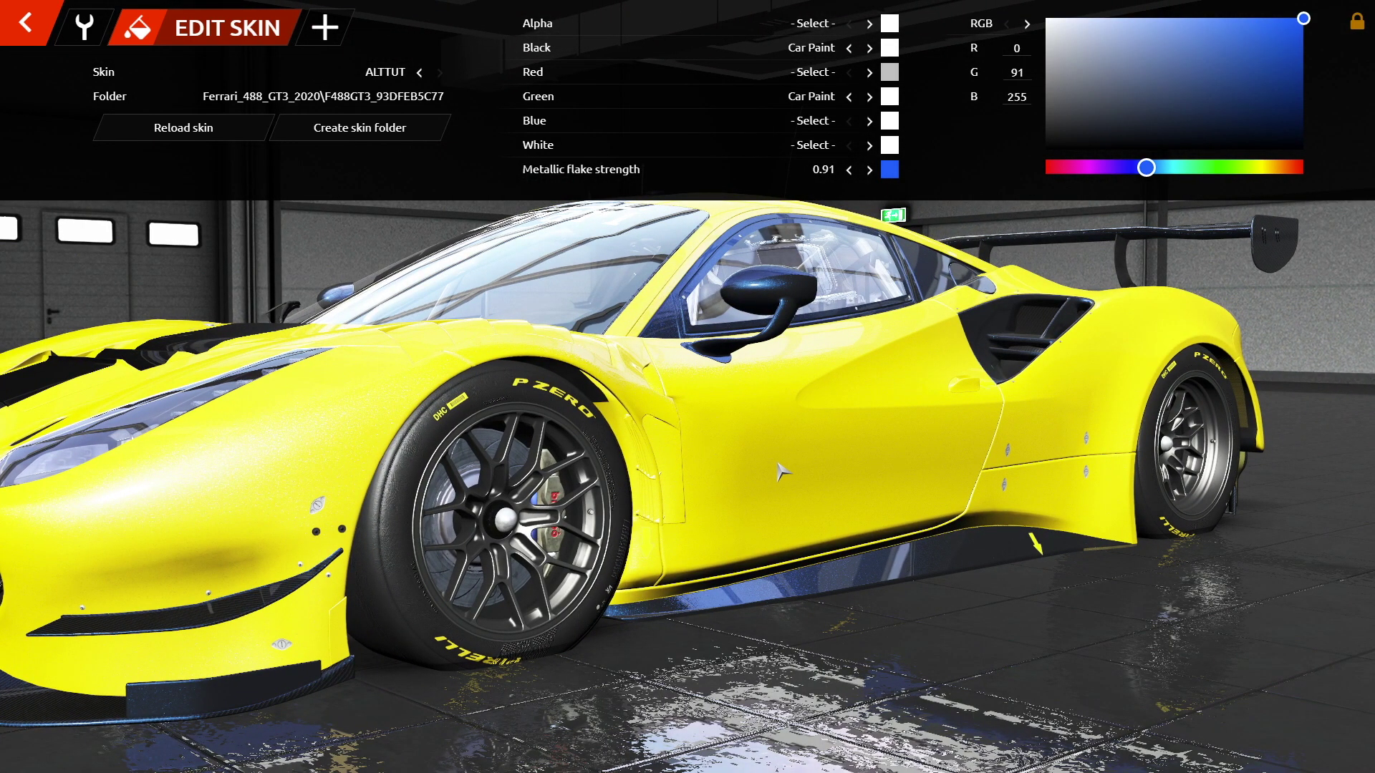